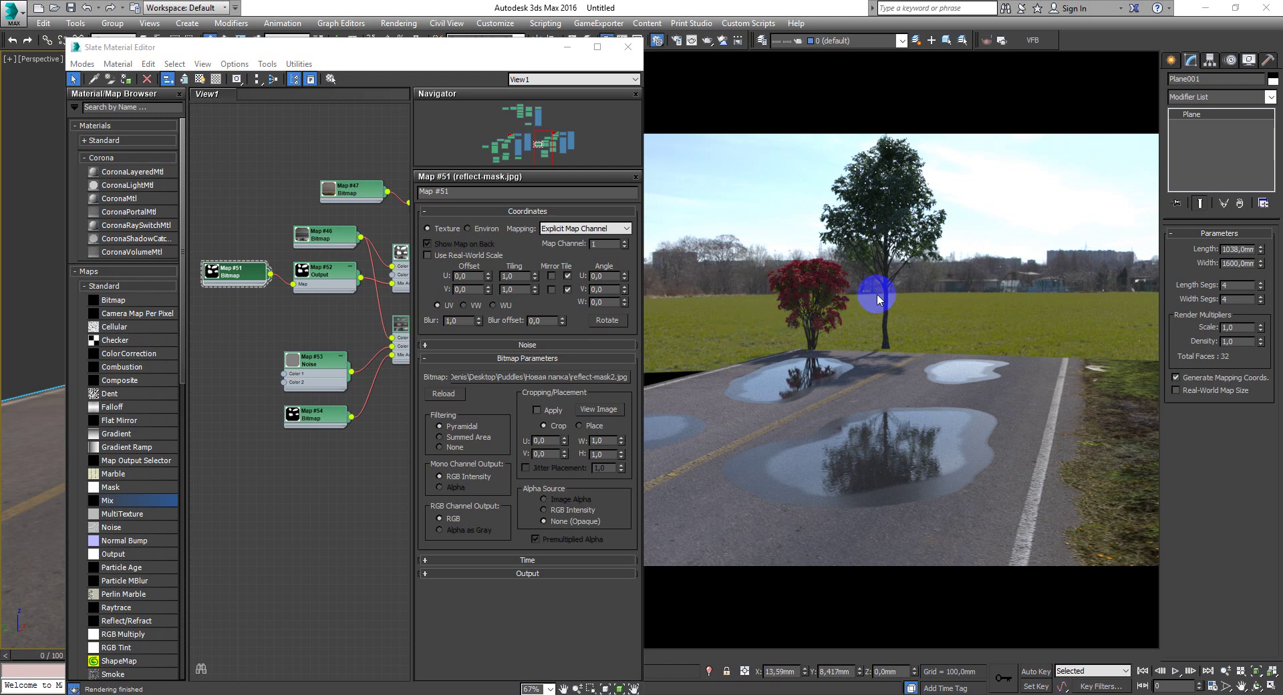
Step: Examine the wet edges of the large puddle up close in the reference photo IMG_20160815_170605.jpg
left_click_drag(1282, 127, 603, 109)
double_click(603, 110)
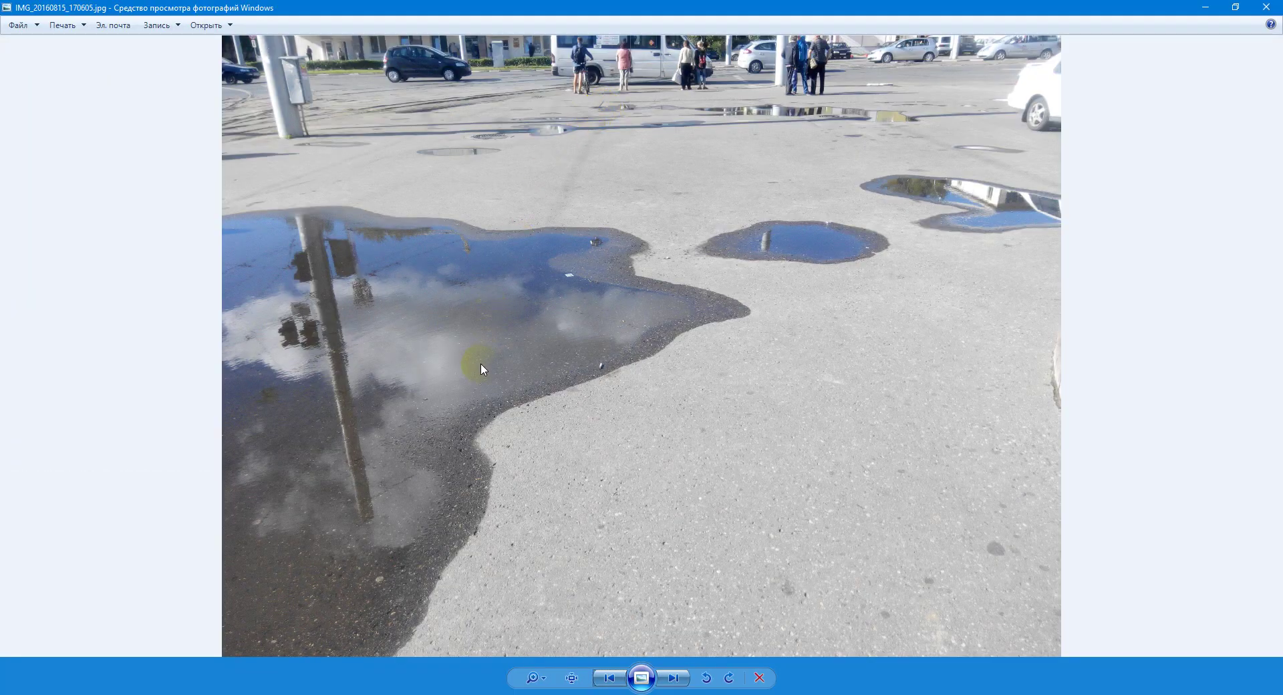
scroll(480, 374, "up", 2)
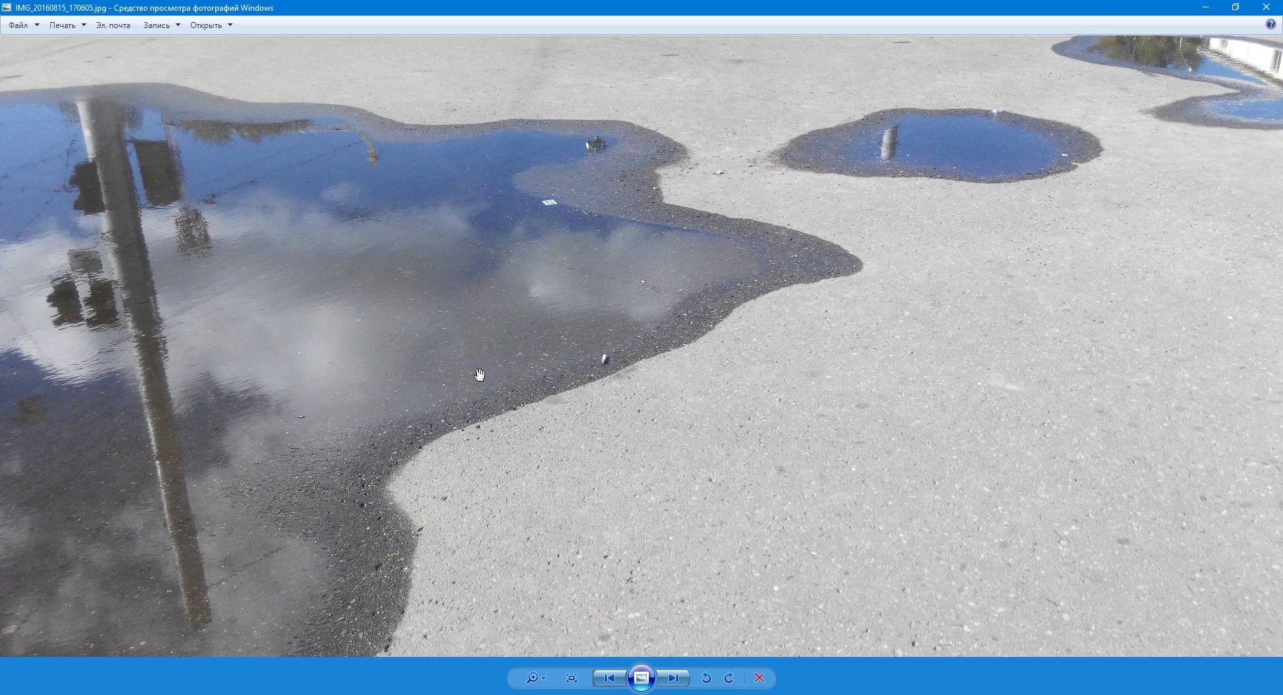
left_click_drag(480, 367, 504, 318)
left_click(488, 363)
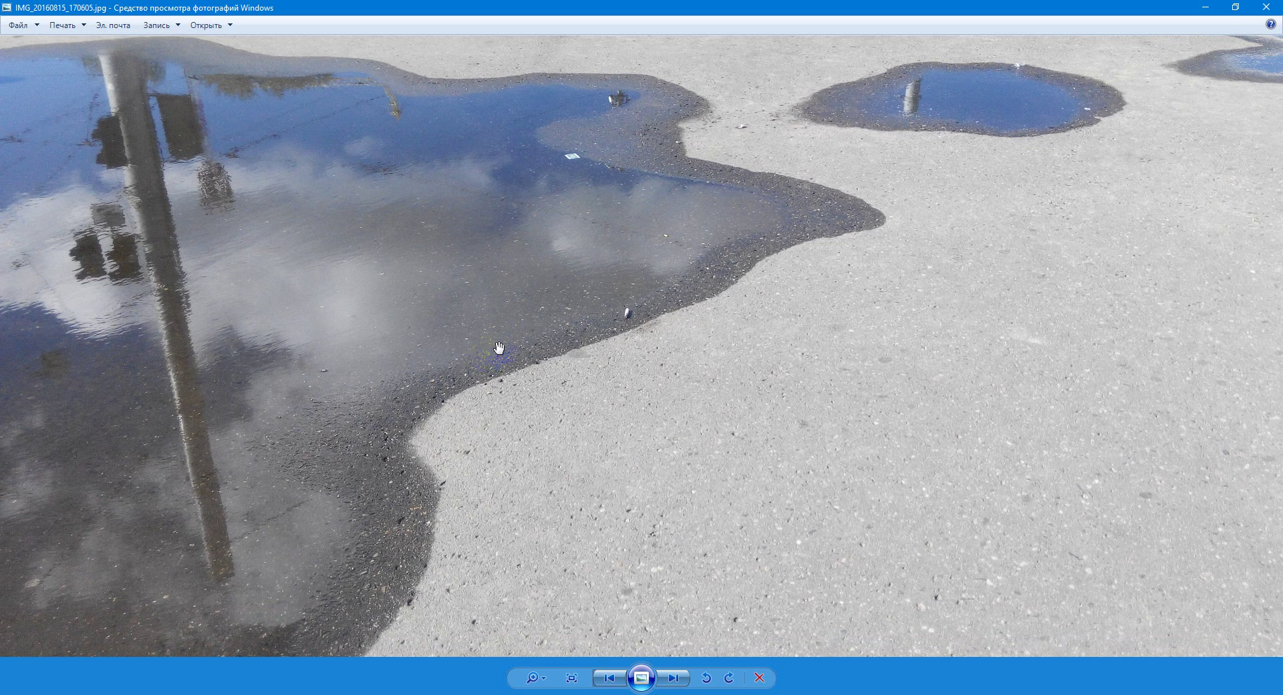
scroll(488, 355, "up", 2)
left_click(500, 395)
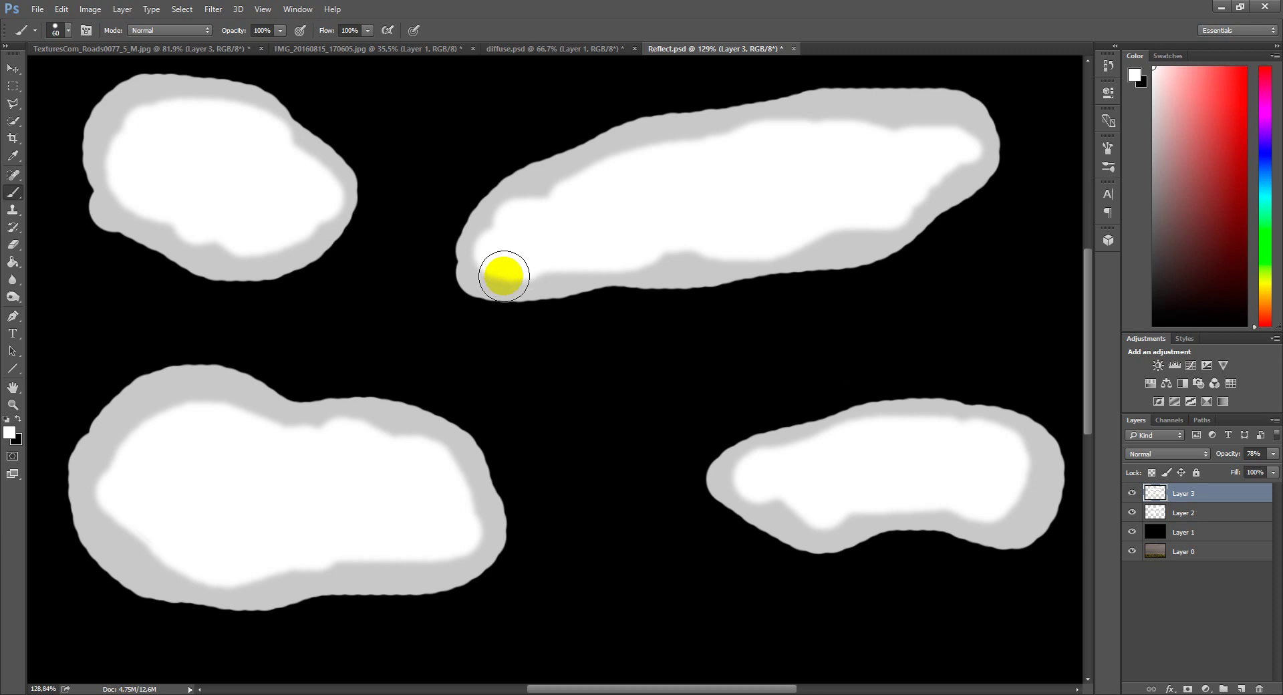
Step: Switch to Photoshop, open the diffuse.psd document and hide Layers 1 to 3 to expose the road texture
scroll(519, 321, "down", 1, "alt")
scroll(519, 321, "down", 2, "alt")
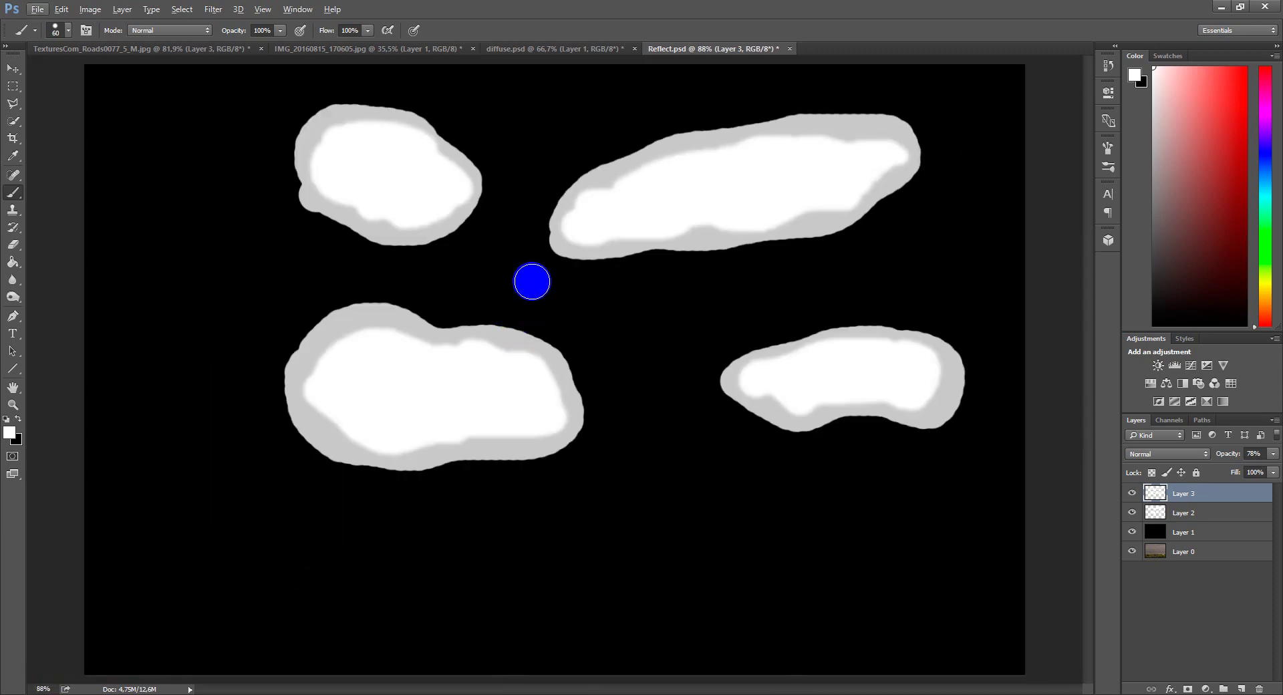
left_click(513, 50)
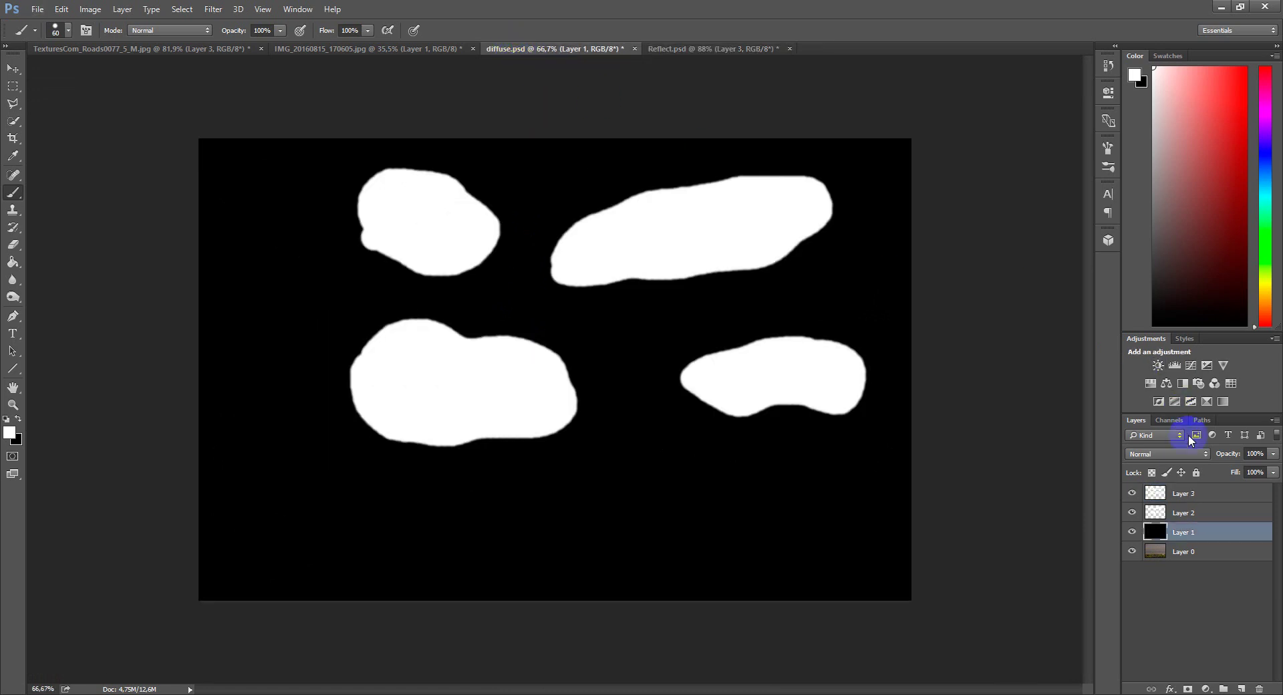
left_click_drag(1132, 494, 1134, 543)
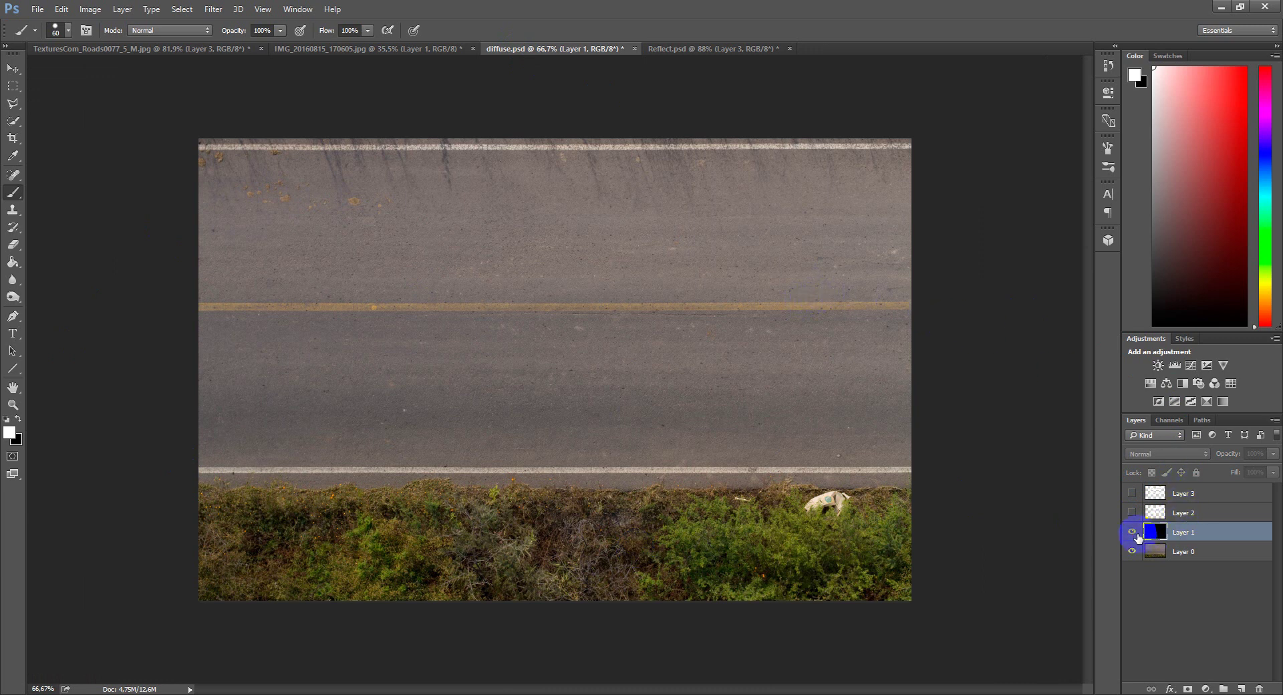
Step: Show the black Layer 1 and the inner puddle shapes on Layer 2 in diffuse.psd, and make Layer 2 active
left_click(1132, 532)
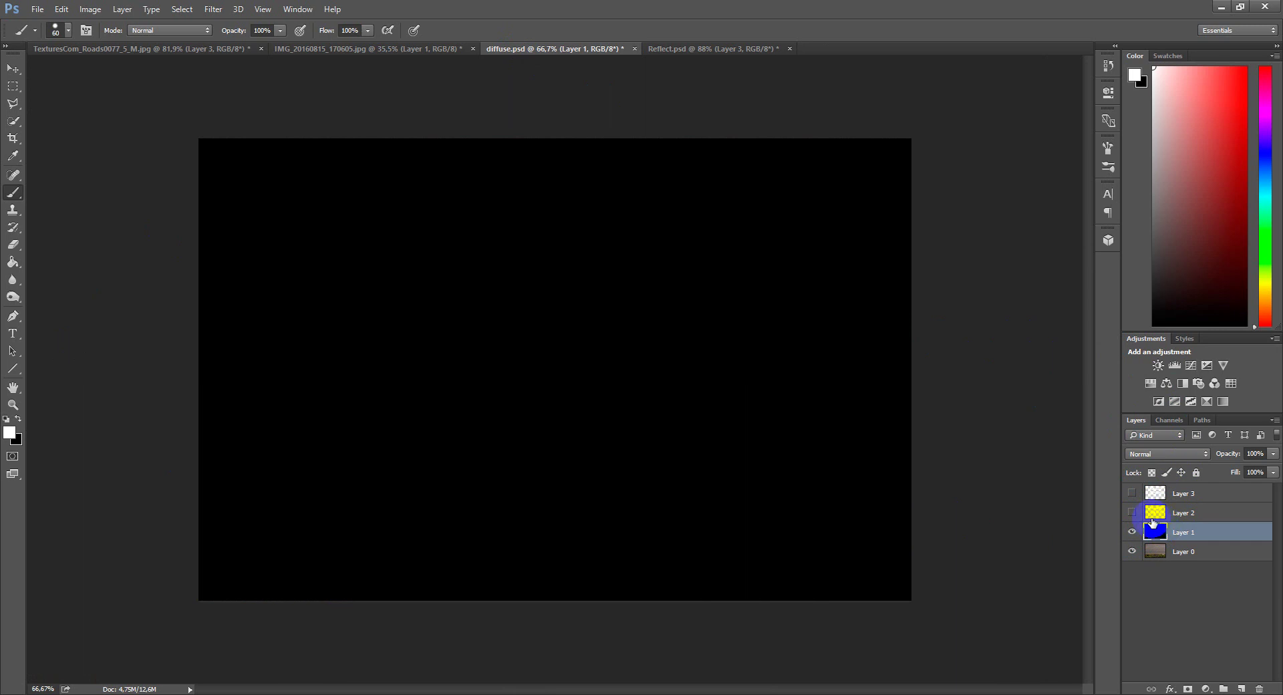
left_click(1131, 512)
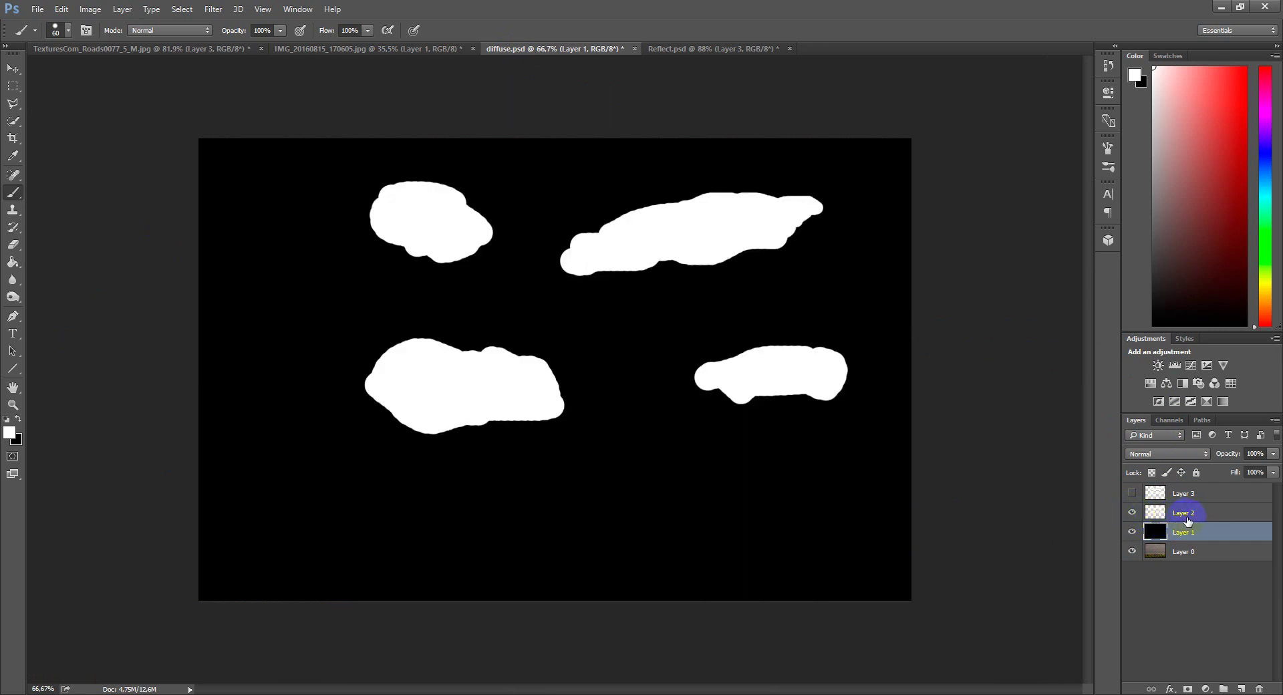
left_click(1203, 514)
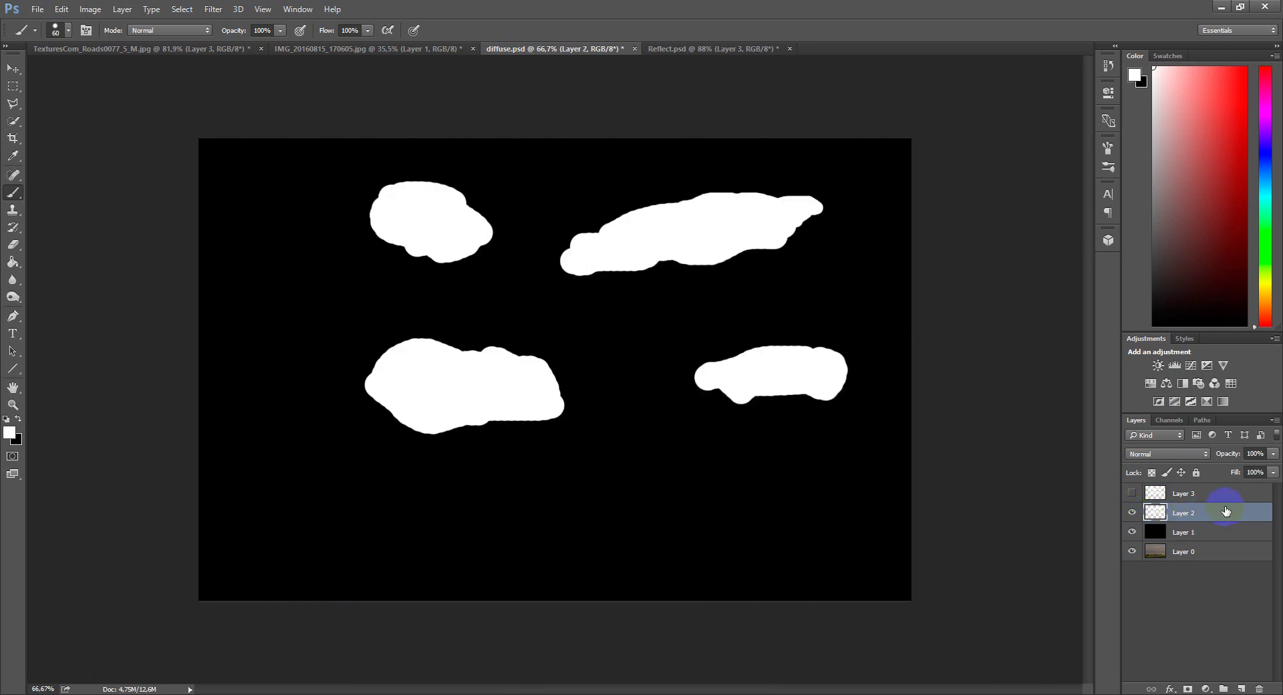
left_click(733, 398)
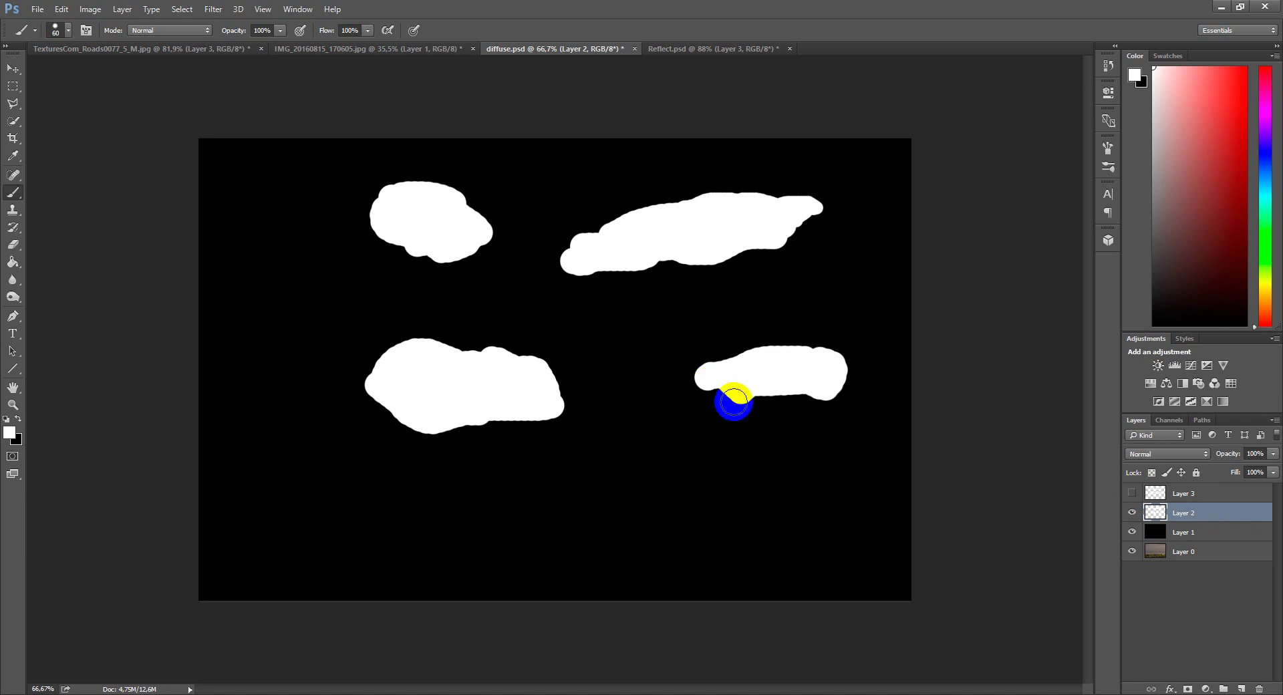
left_click(738, 372)
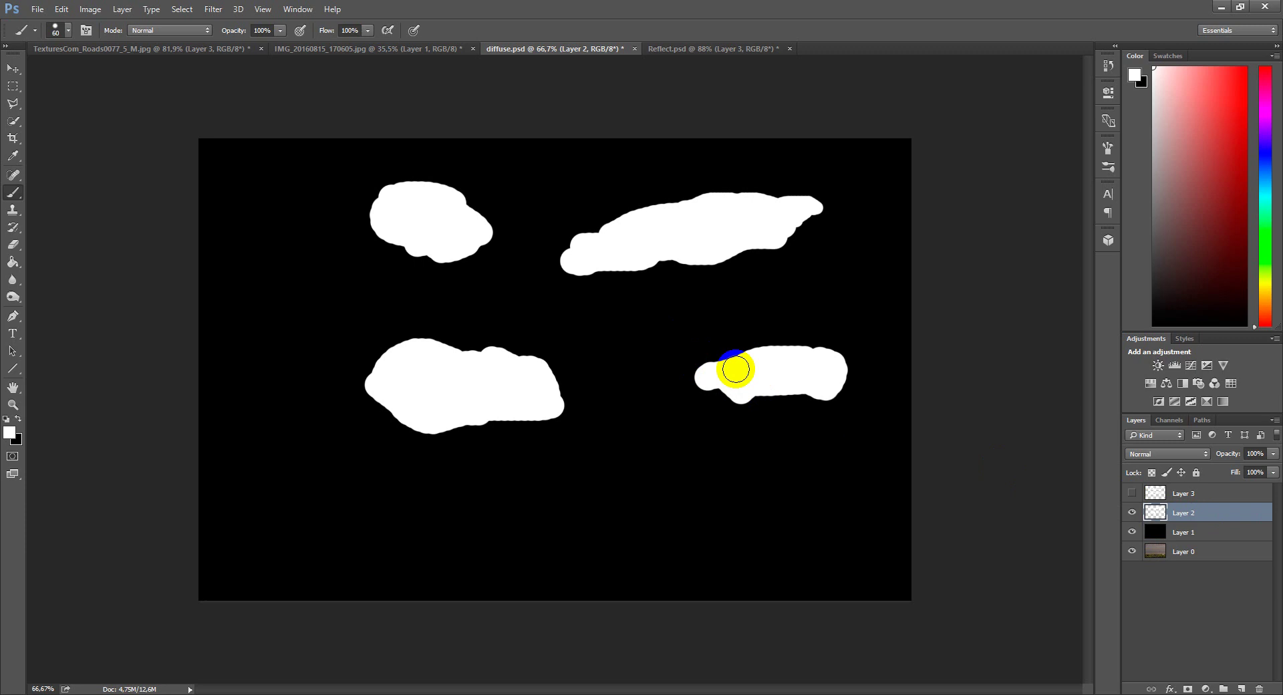
left_click_drag(736, 369, 736, 365)
left_click_drag(736, 365, 735, 365)
left_click(1131, 492)
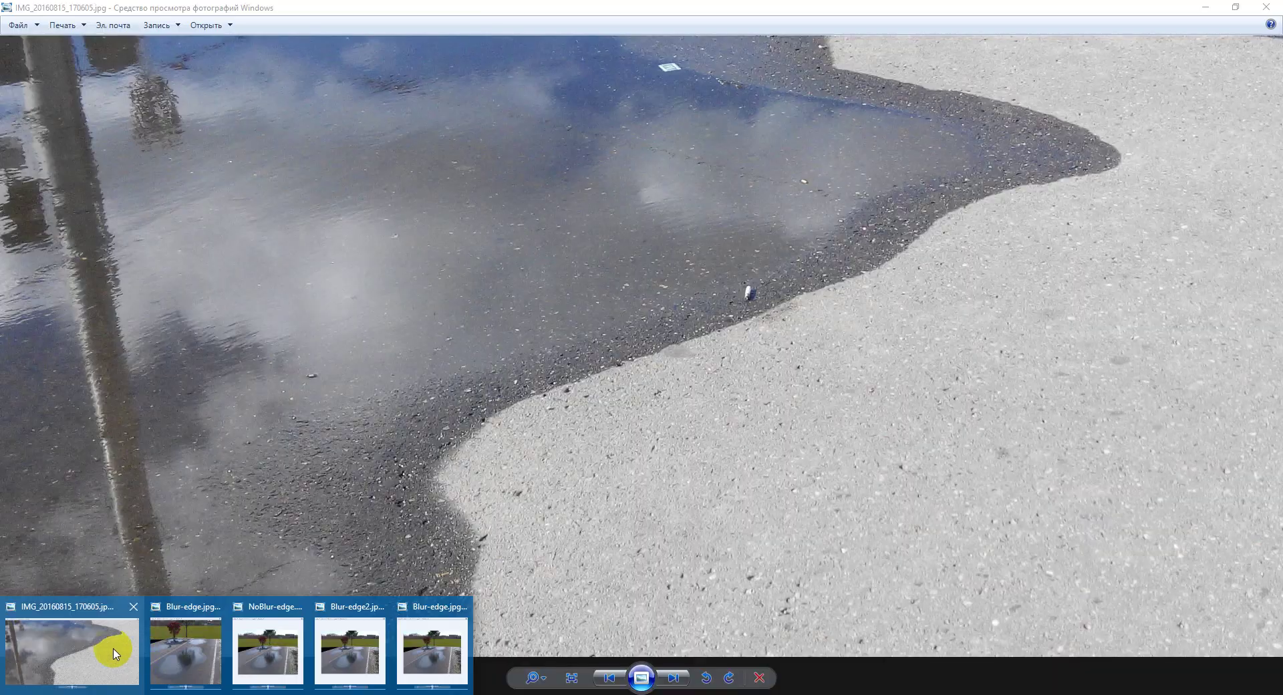
Step: Switch to the reference photo, compare its puddle edge with the mask shapes, and return to Photoshop
left_click(109, 651)
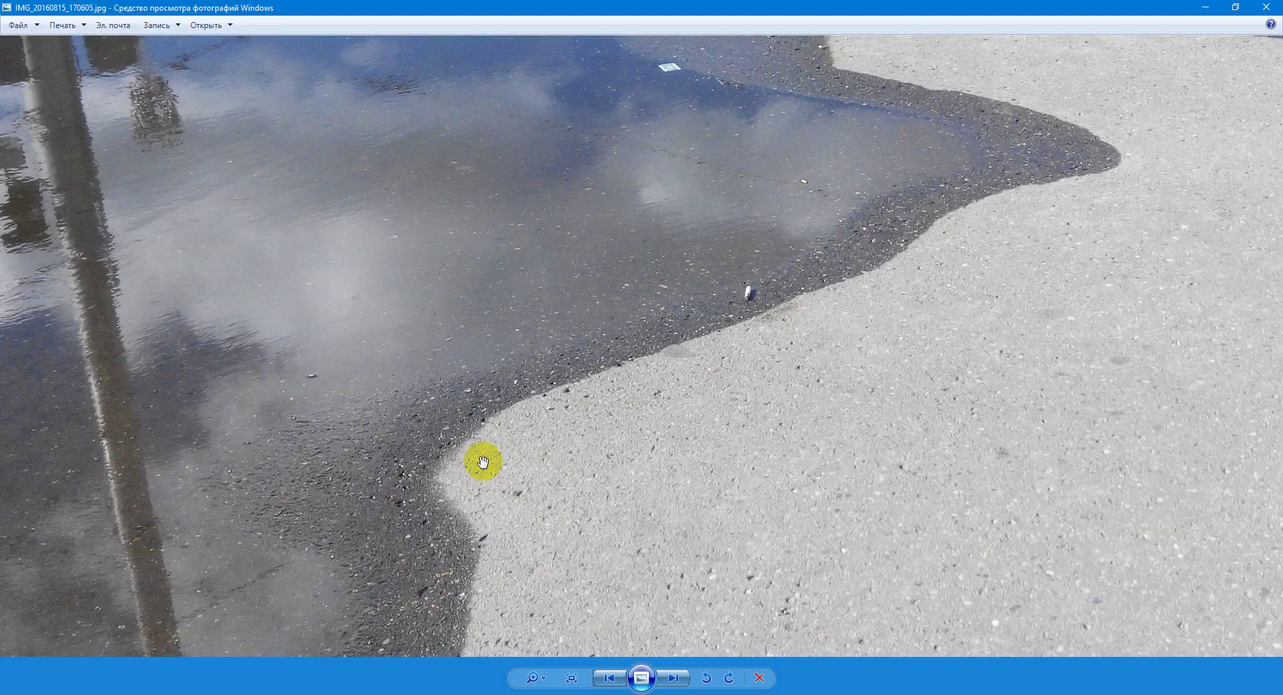
scroll(745, 259, "down", 1)
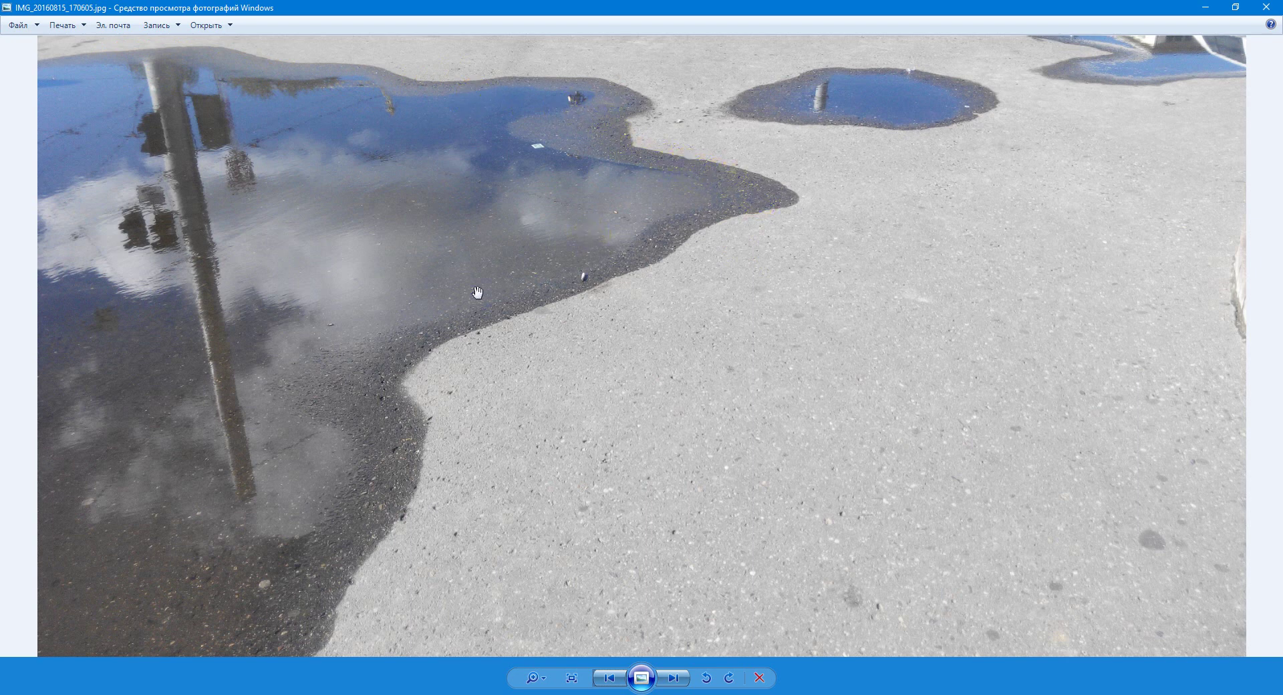
key("alt+Tab")
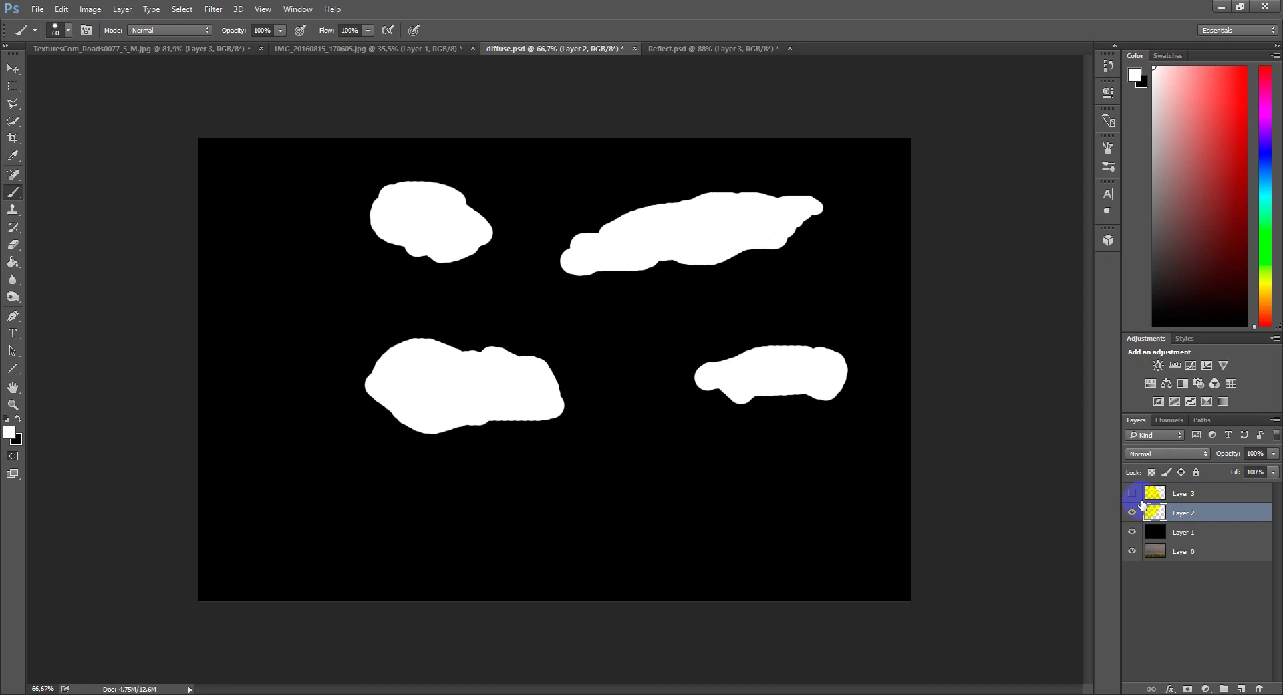
Step: Show Layer 3 in diffuse.psd so the wider wet-edge shapes surround the inner puddles
left_click(816, 372)
left_click(782, 377)
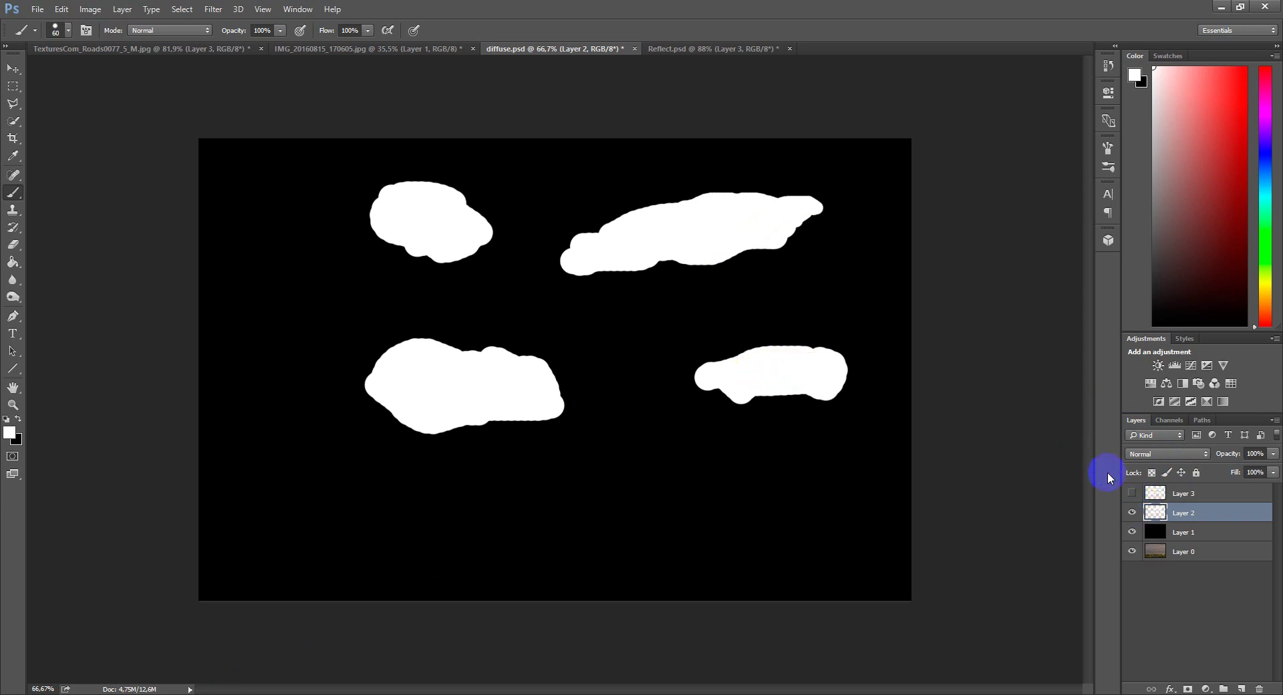
left_click(1131, 494)
left_click(826, 373)
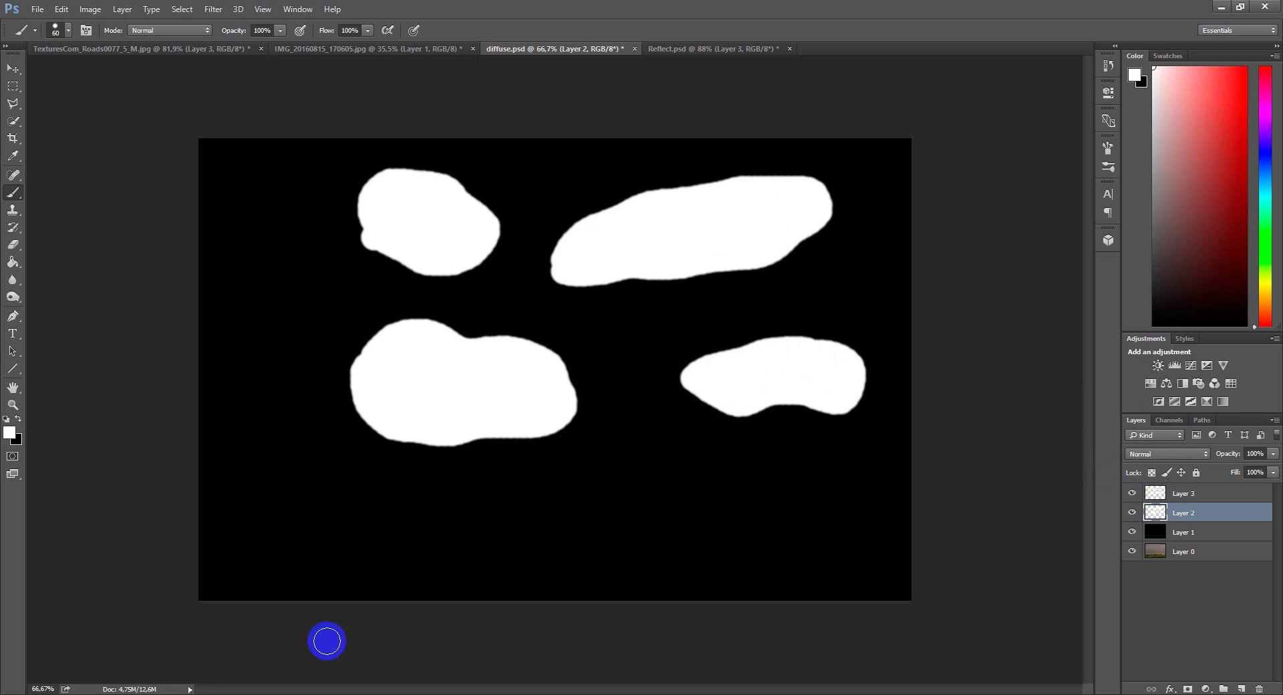
Step: Compare the diffuse mask with the reference photo and with the puddle render in 3ds Max, and return to Photoshop
left_click(86, 656)
left_click(593, 320)
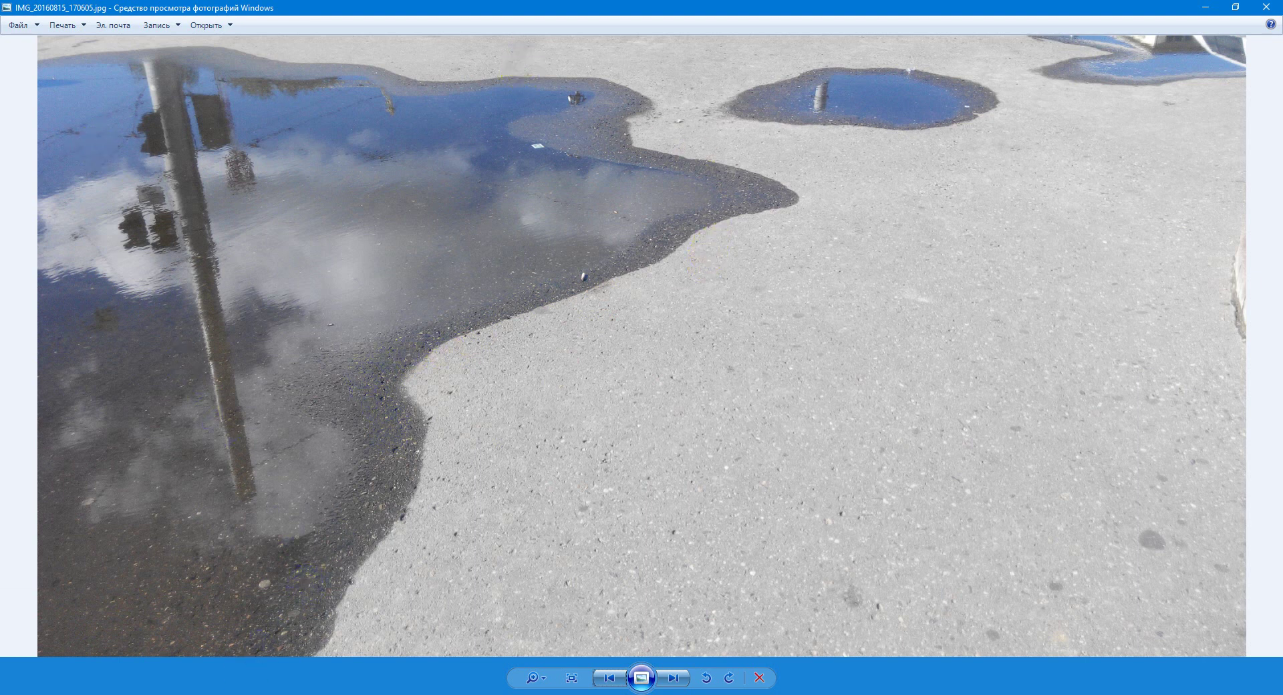
left_click(147, 694)
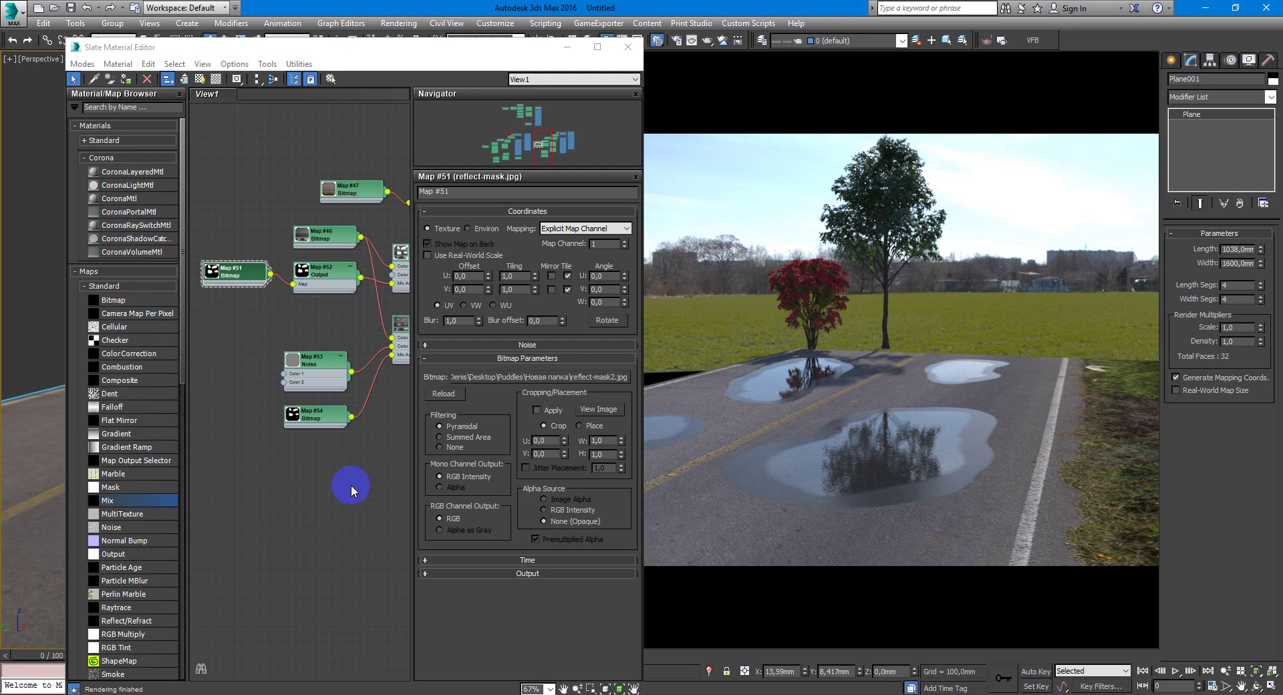
key("alt+Tab")
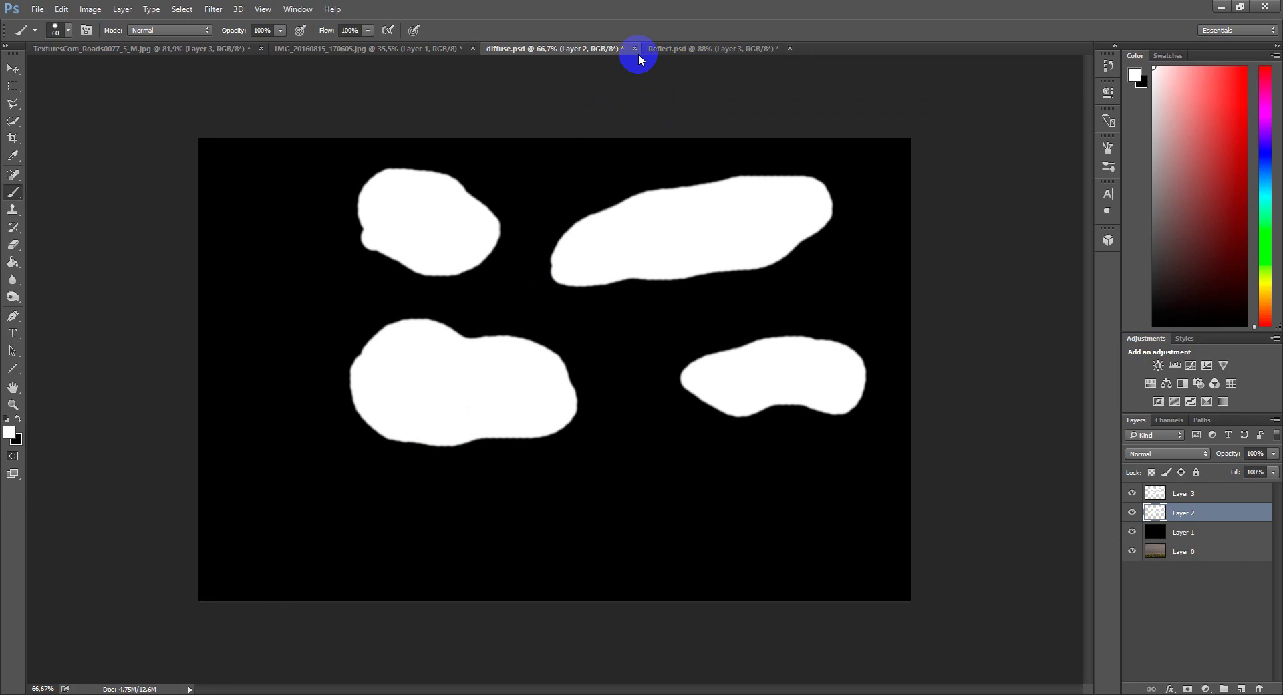
Step: Bring up Reflect.psd and examine the transition from wet edge to full reflection around the pole in the reference photo
left_click(691, 51)
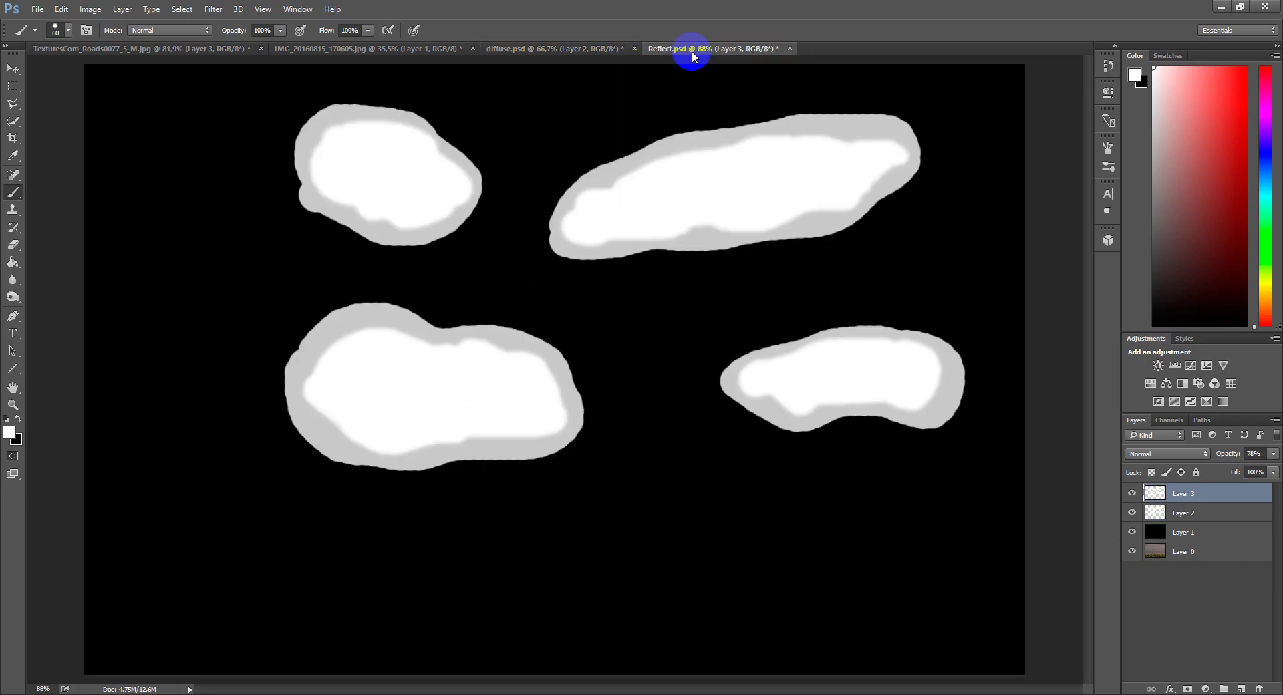
left_click(691, 57)
left_click(261, 694)
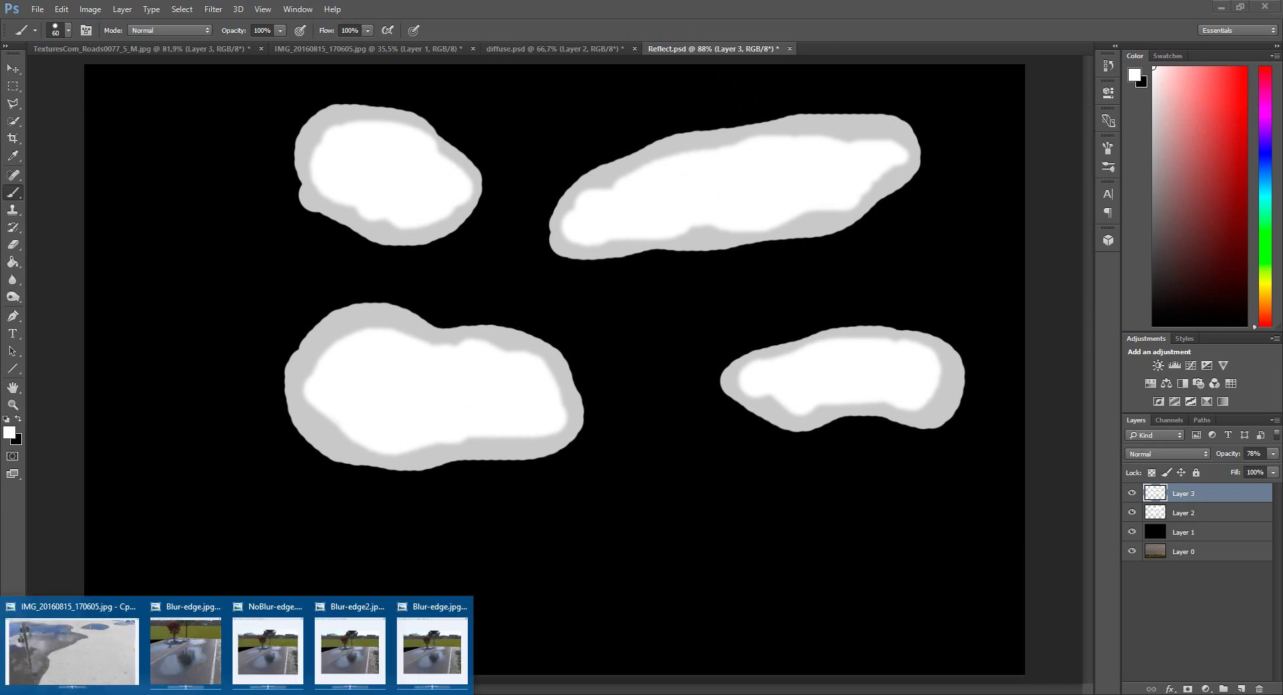
left_click(114, 662)
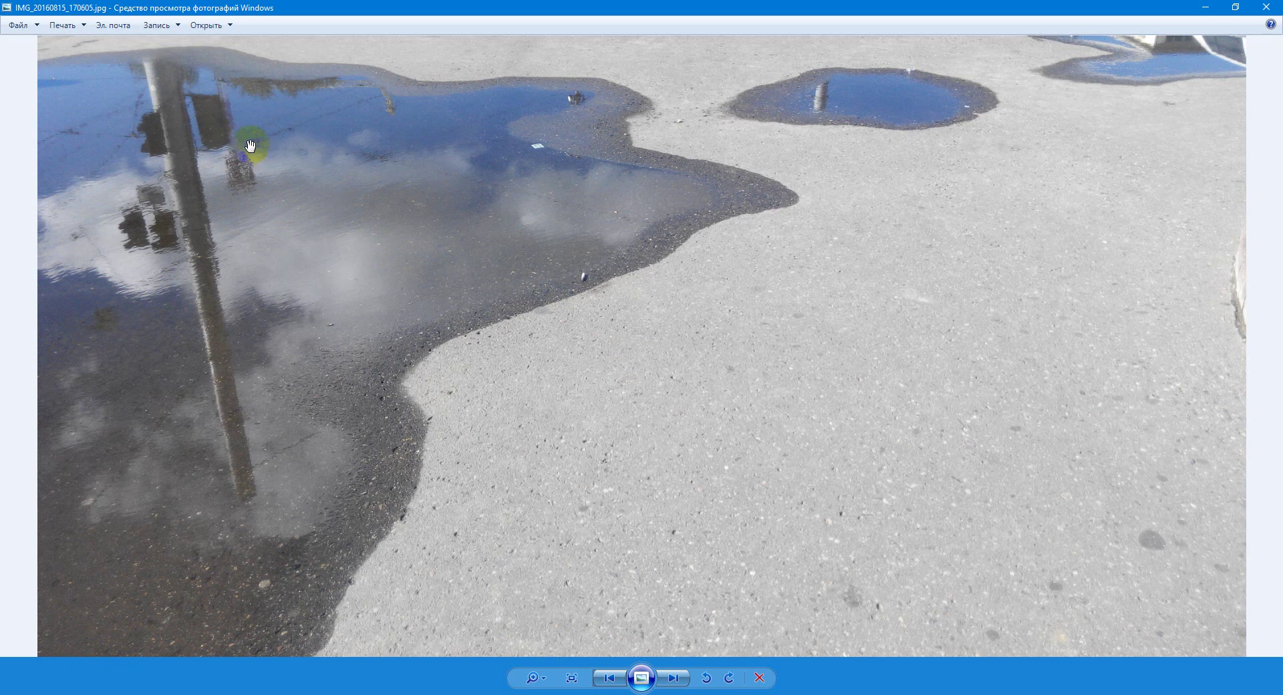
left_click(214, 133)
scroll(164, 63, "up", 3)
left_click_drag(163, 63, 287, 234)
scroll(211, 194, "up", 3)
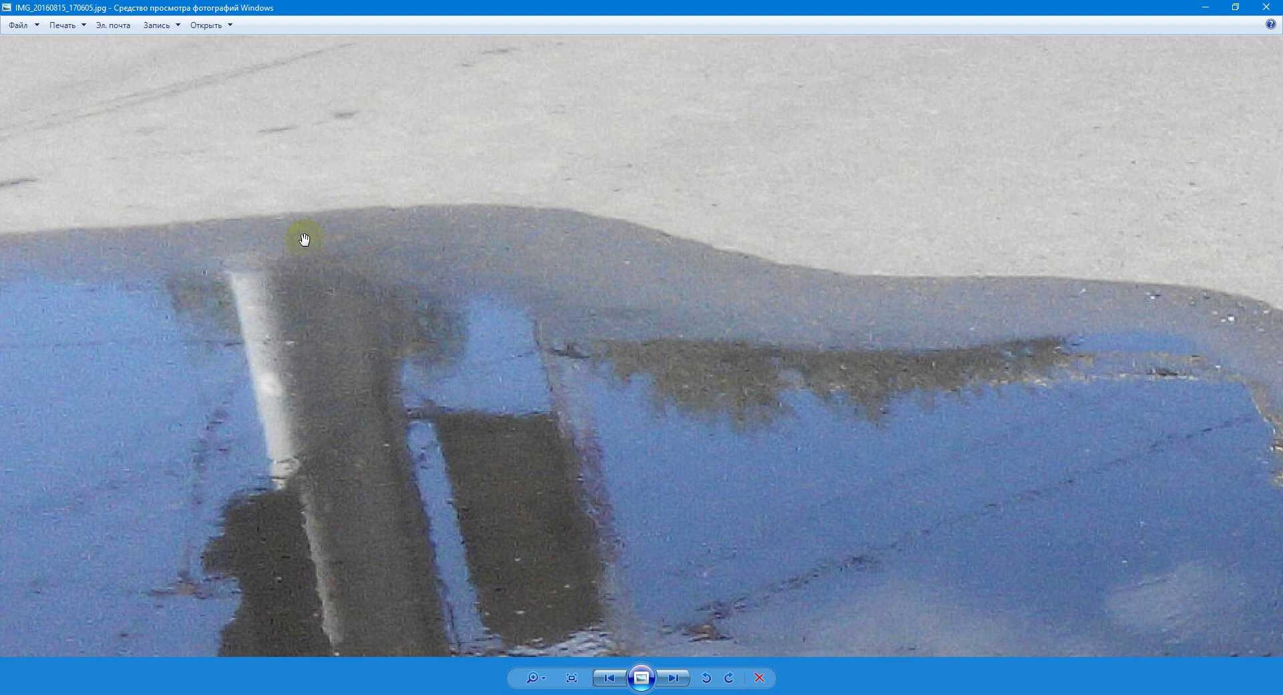
scroll(329, 163, "down", 1)
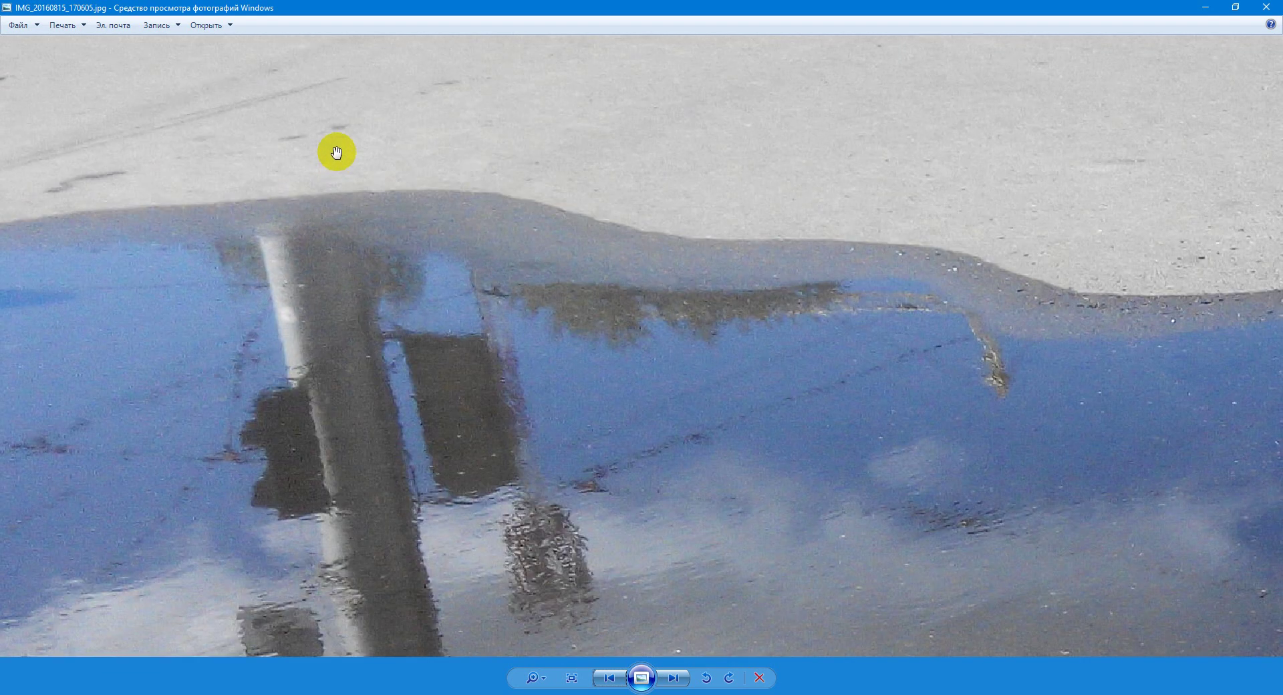
scroll(352, 149, "down", 1)
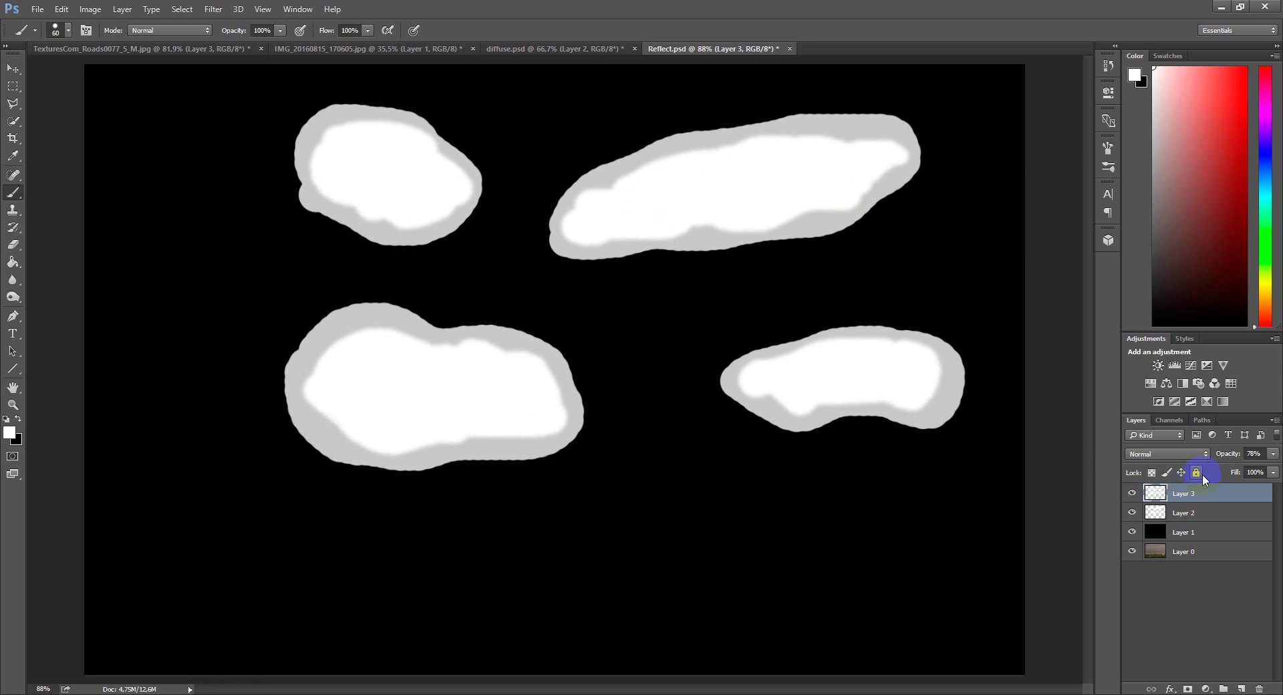
Step: Inspect the opacity setting of the grey edge shapes on Layer 3 in Reflect.psd
left_click(1275, 455)
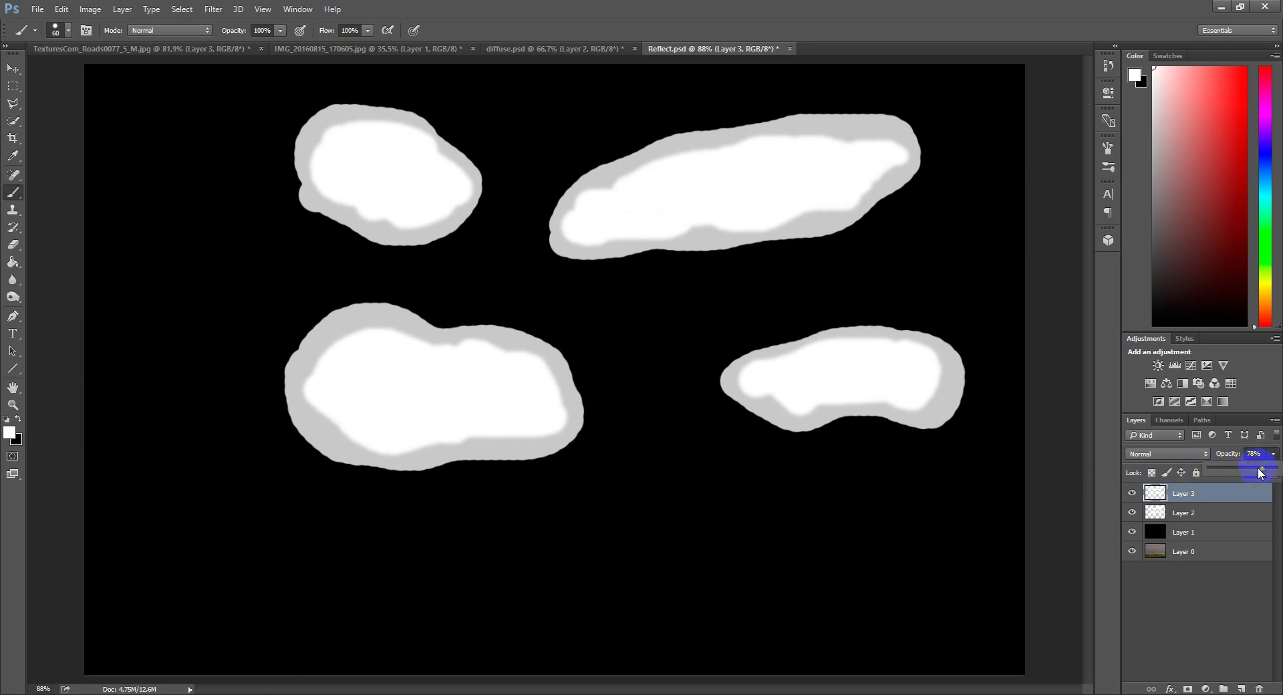
mouse_move(857, 354)
left_mouse_down()
mouse_move(829, 375)
mouse_move(932, 381)
left_mouse_up()
left_click(1264, 473)
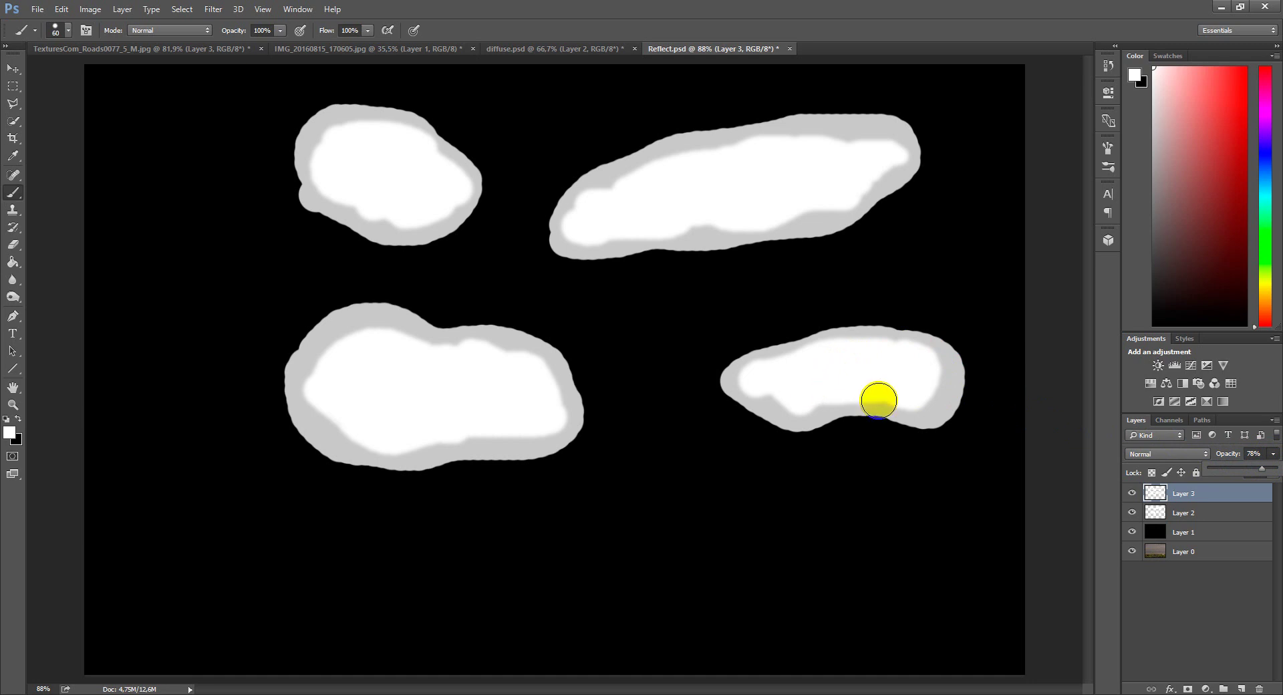
Step: Examine the blurred edges of Layer 2 and Layer 3 around the lower-right puddle in Reflect.psd, leaving Layer 3 active
left_click(1213, 514)
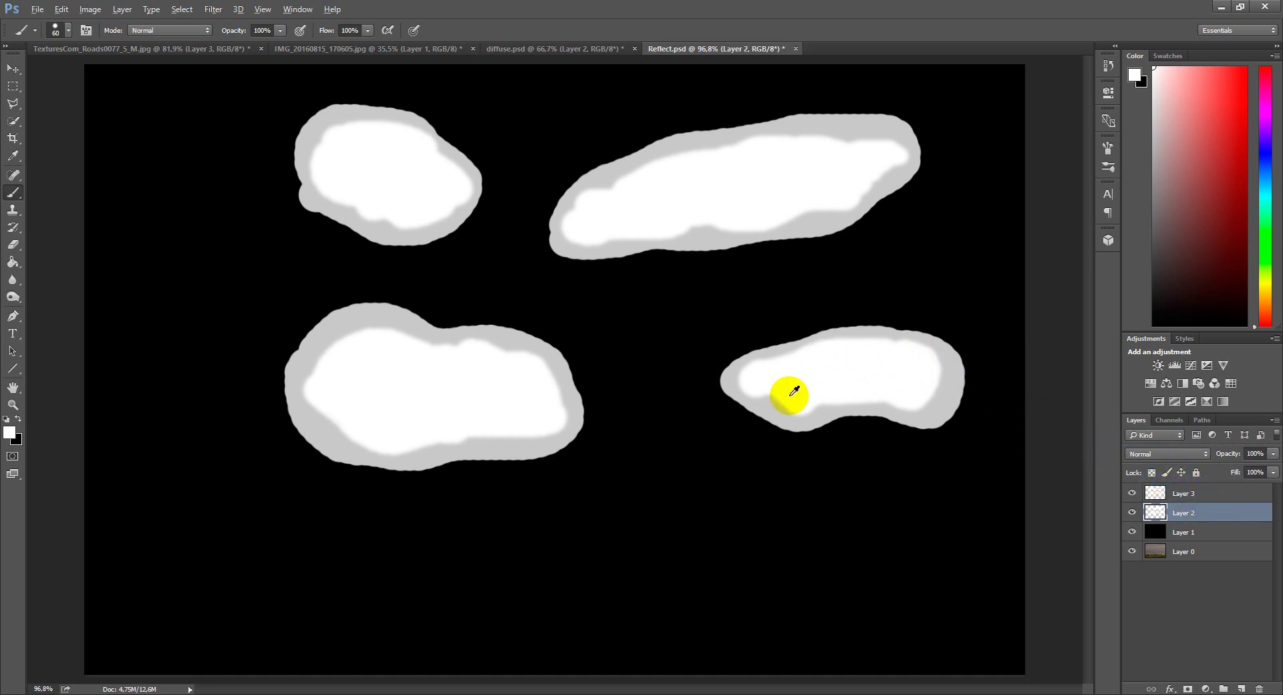
scroll(779, 396, "up", 5, "alt")
scroll(770, 396, "up", 2, "alt")
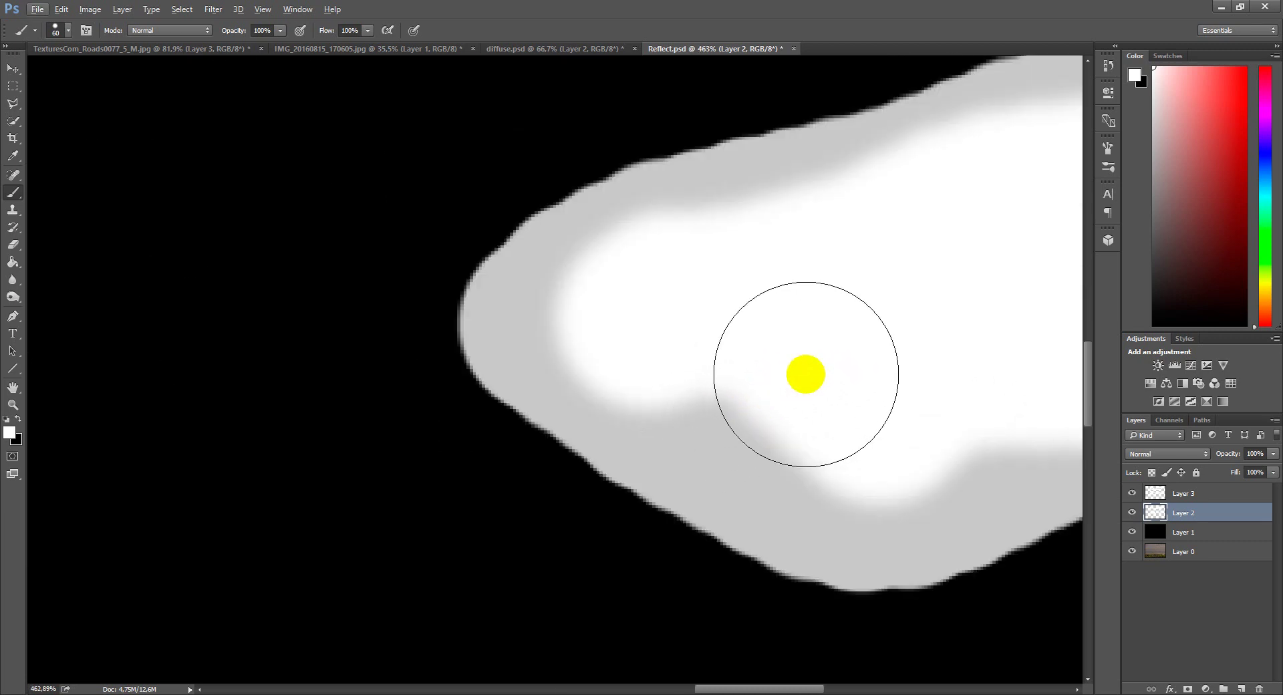
left_click(1245, 516)
left_click(1227, 494)
scroll(468, 438, "down", 4, "alt")
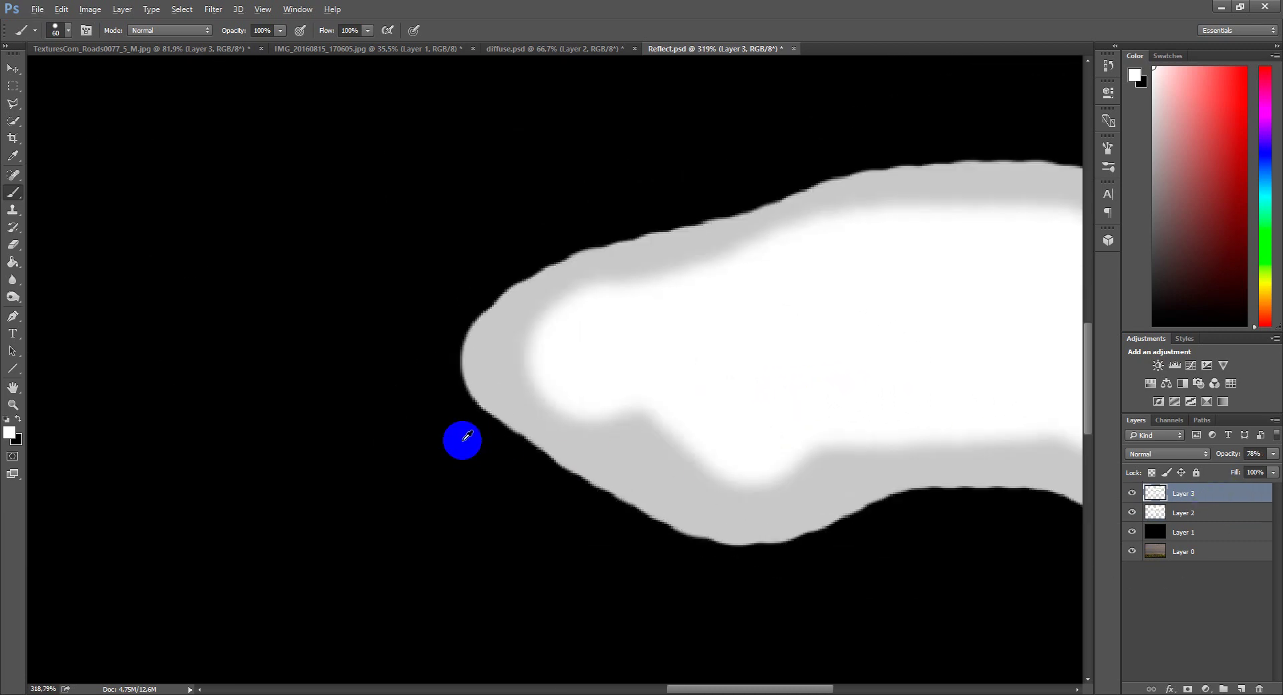
scroll(468, 435, "down", 2, "alt")
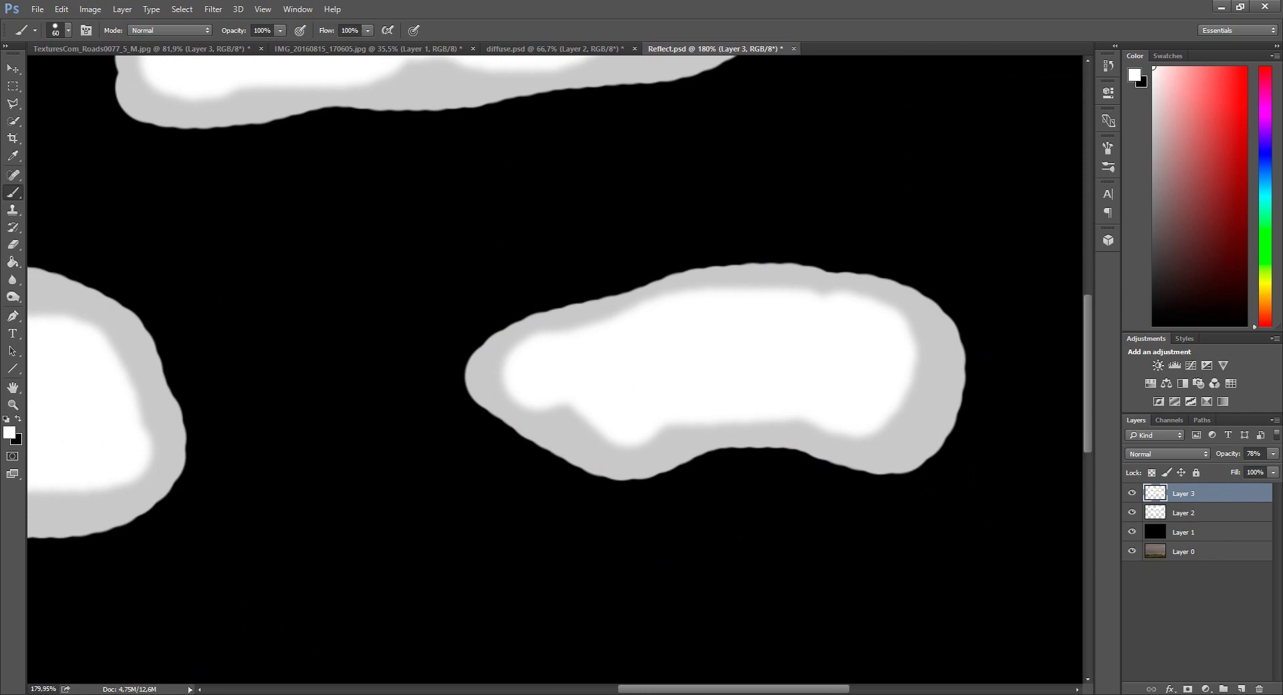
Step: Examine how the mask maps feed the two Mix nodes in 3ds Max, and return to diffuse.psd in Photoshop
key("alt+Tab")
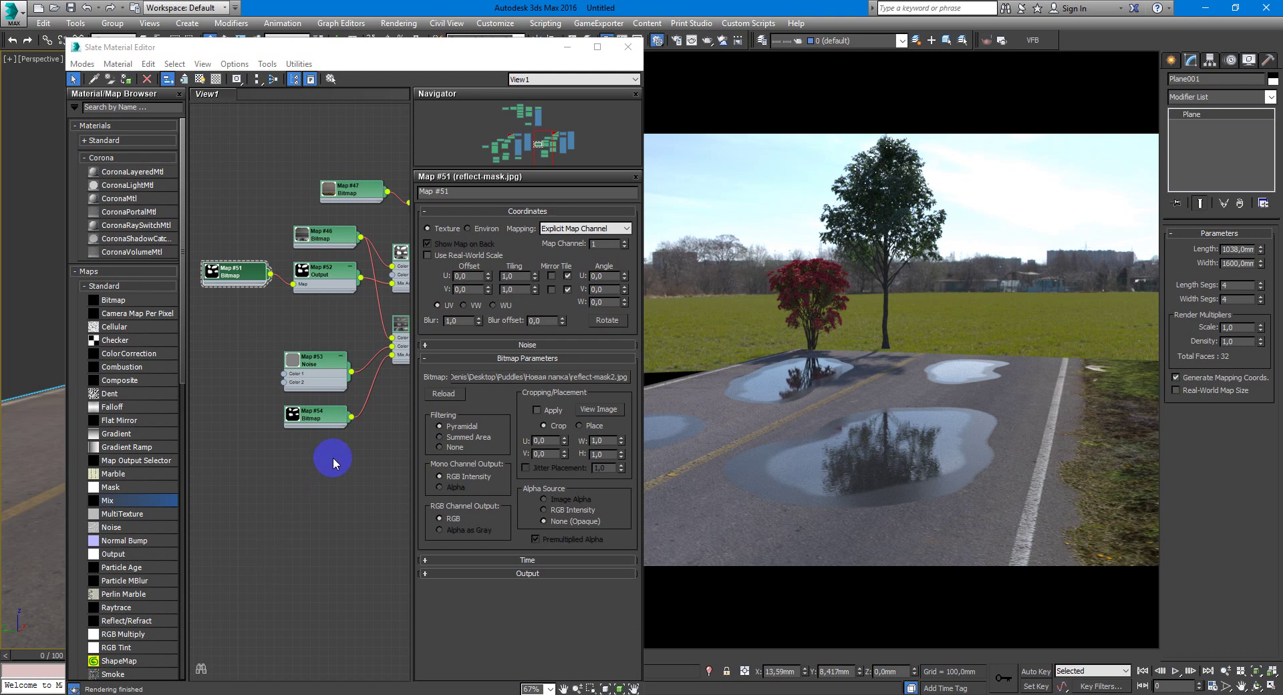
middle_click_drag(333, 457, 255, 460)
middle_click_drag(374, 385, 351, 409)
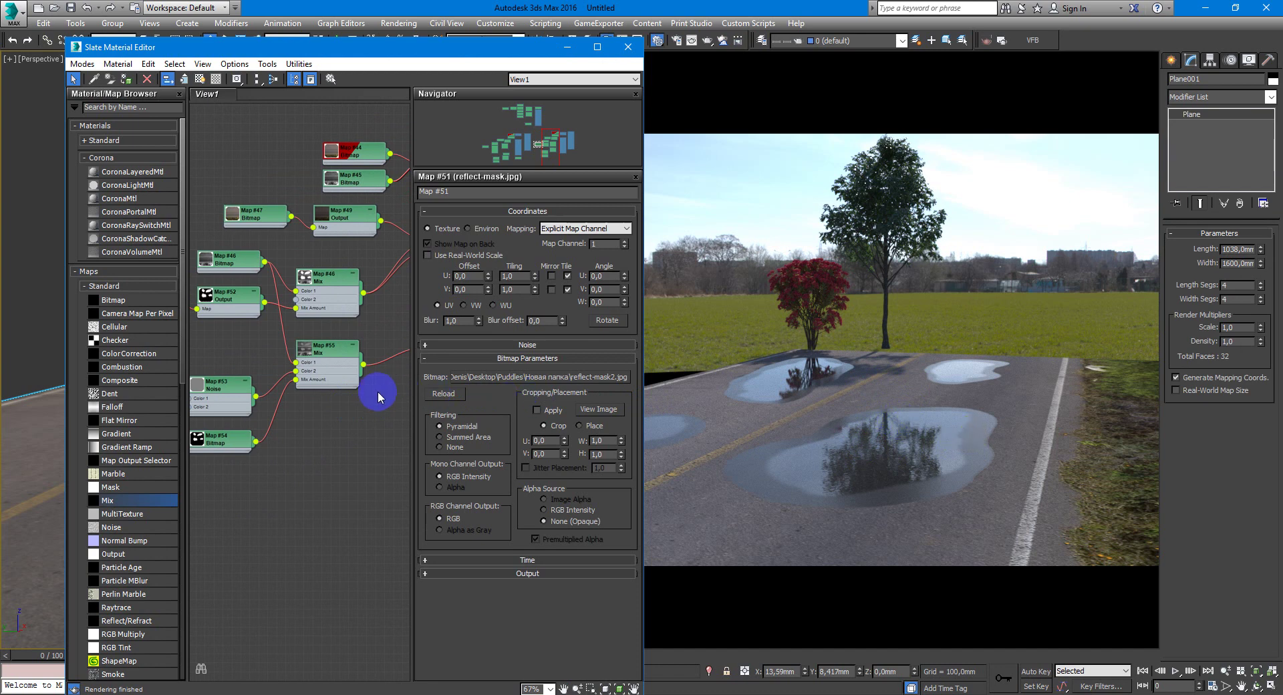
left_click(237, 694)
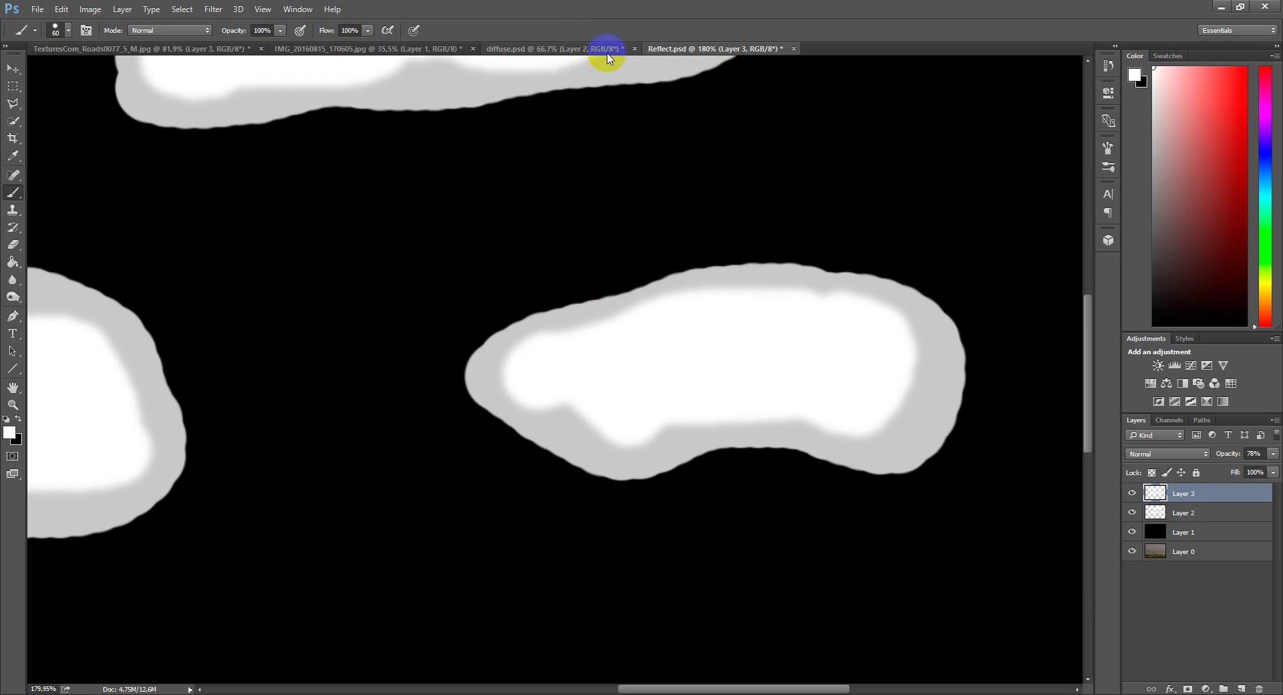
left_click(584, 54)
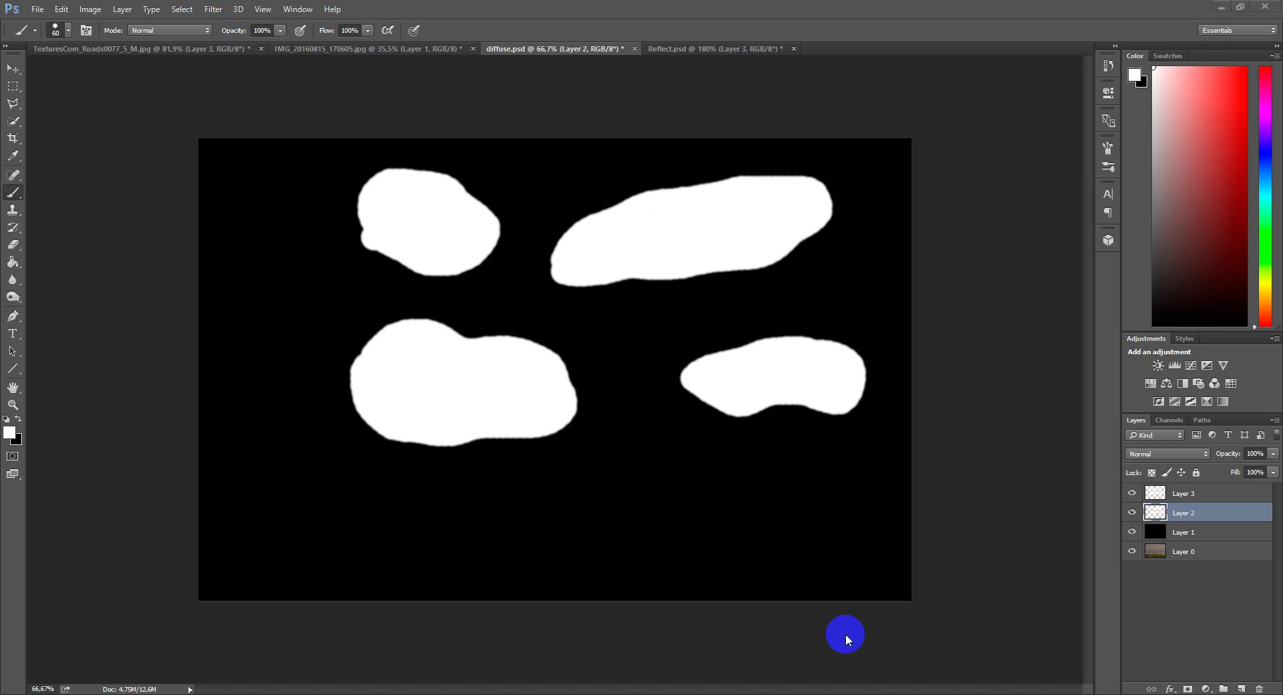
Step: Open bump-mask.jpg in the photo viewer, examine the puddle shapes against the diffuse mask, and close it
mouse_move(200, 694)
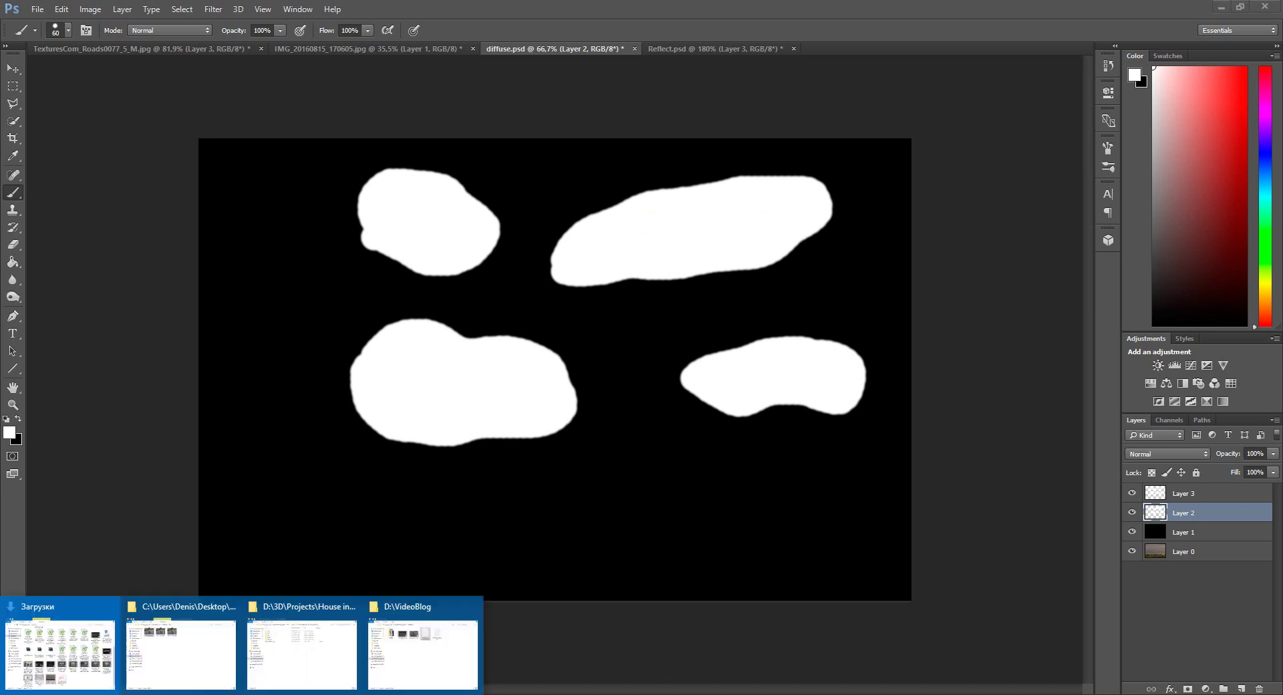
left_click(415, 635)
left_click(187, 667)
left_click(188, 667)
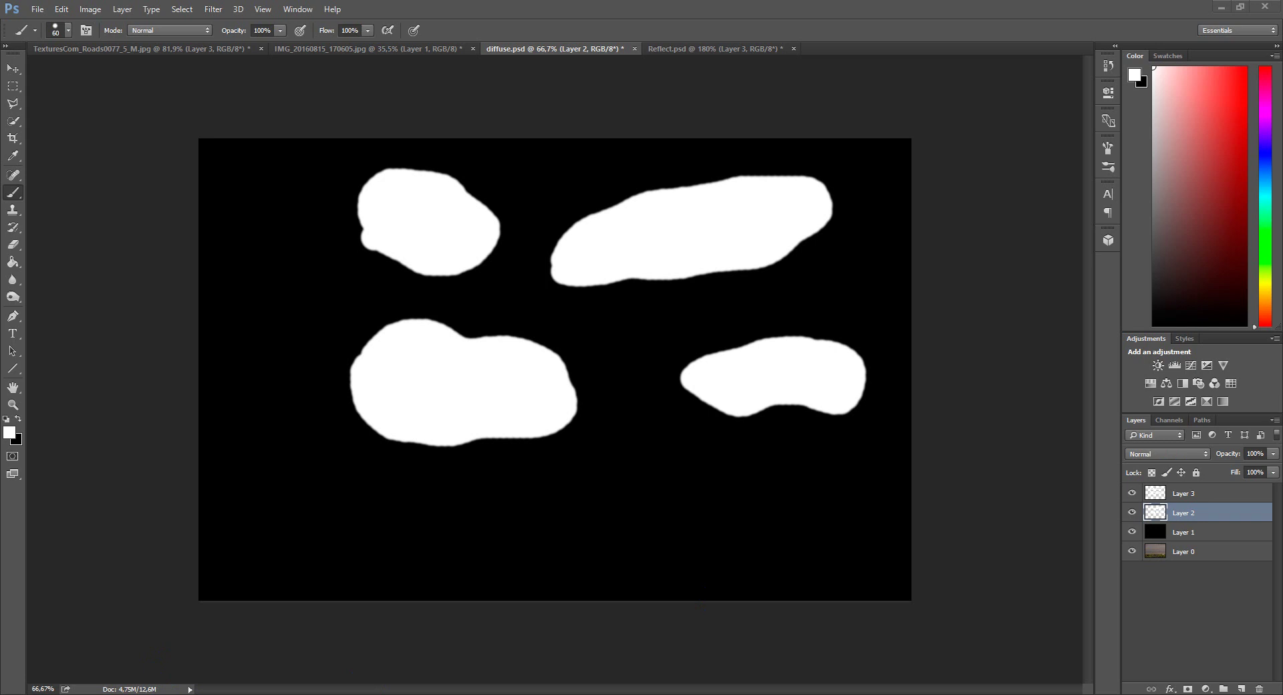
left_click_drag(1282, 134, 619, 143)
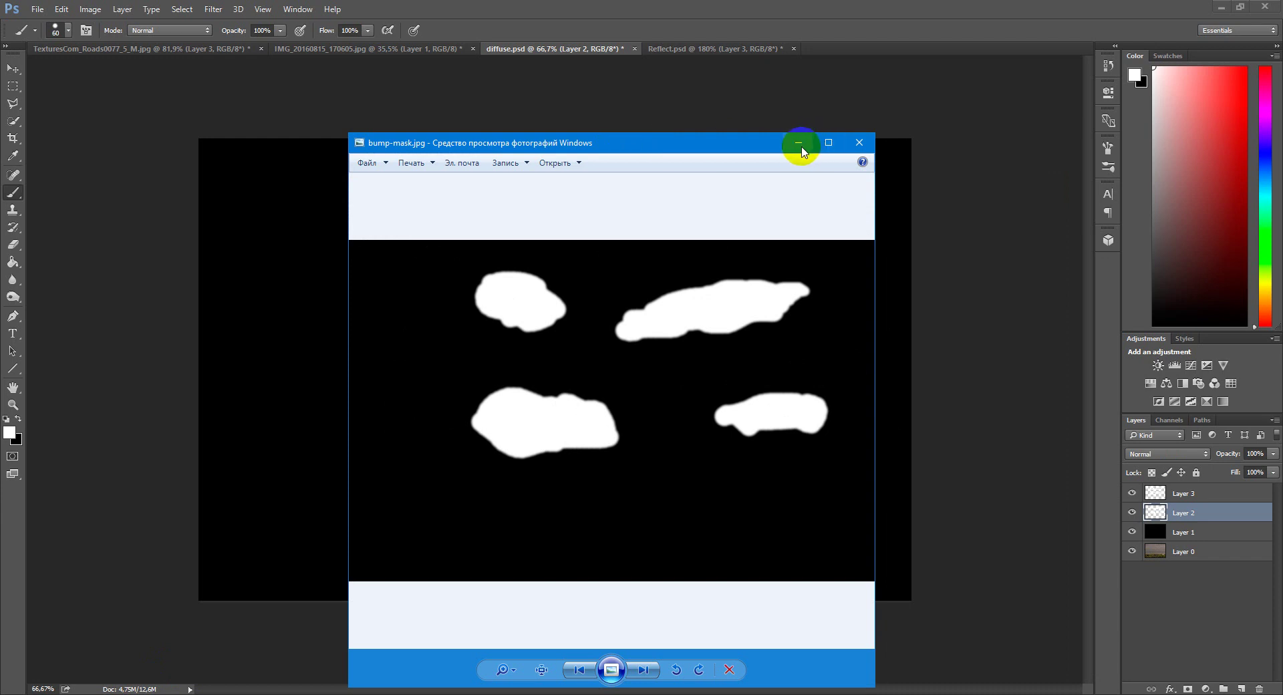
left_click(869, 145)
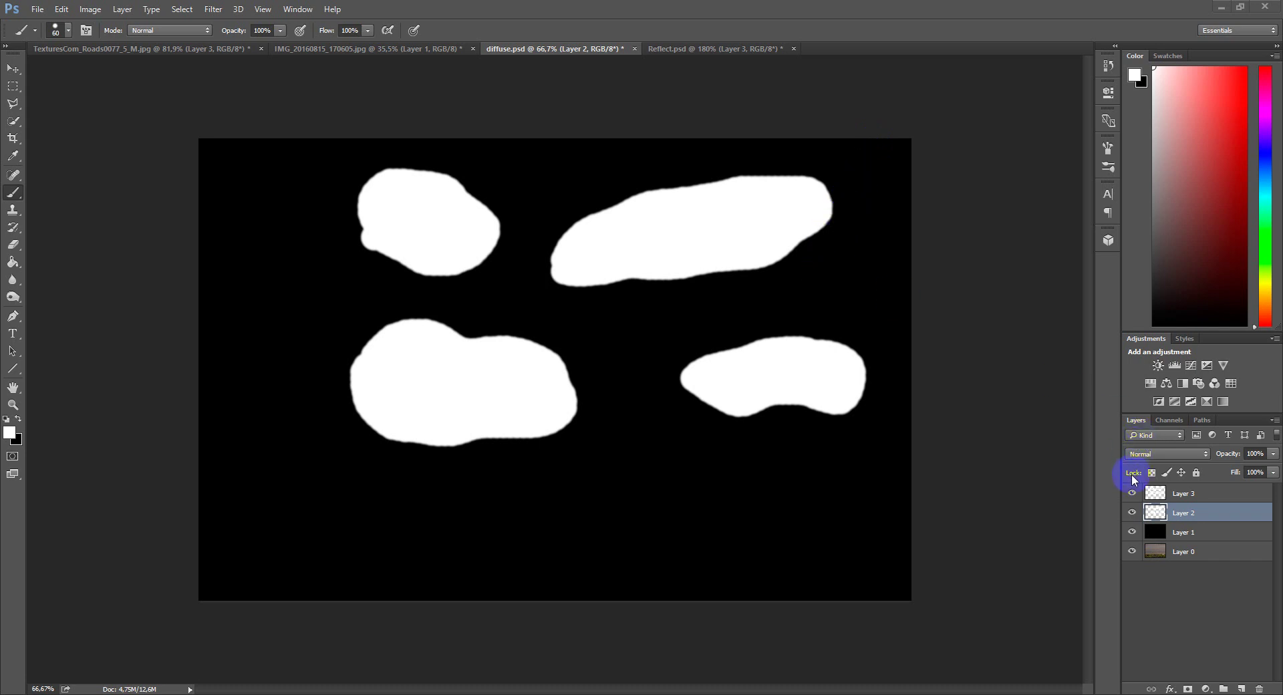
Step: Hide Layer 3 in diffuse.psd to expose the smaller puddle shapes of Layer 2
left_click(704, 50)
left_click(592, 49)
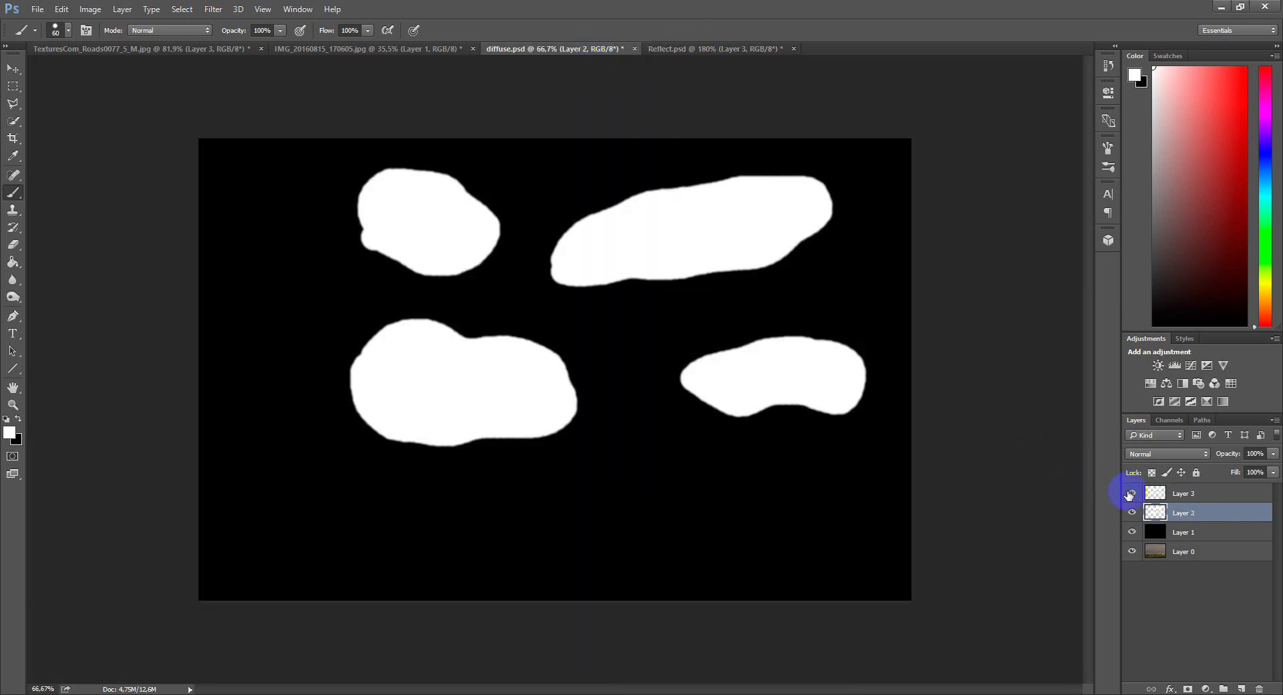
left_click(1134, 493)
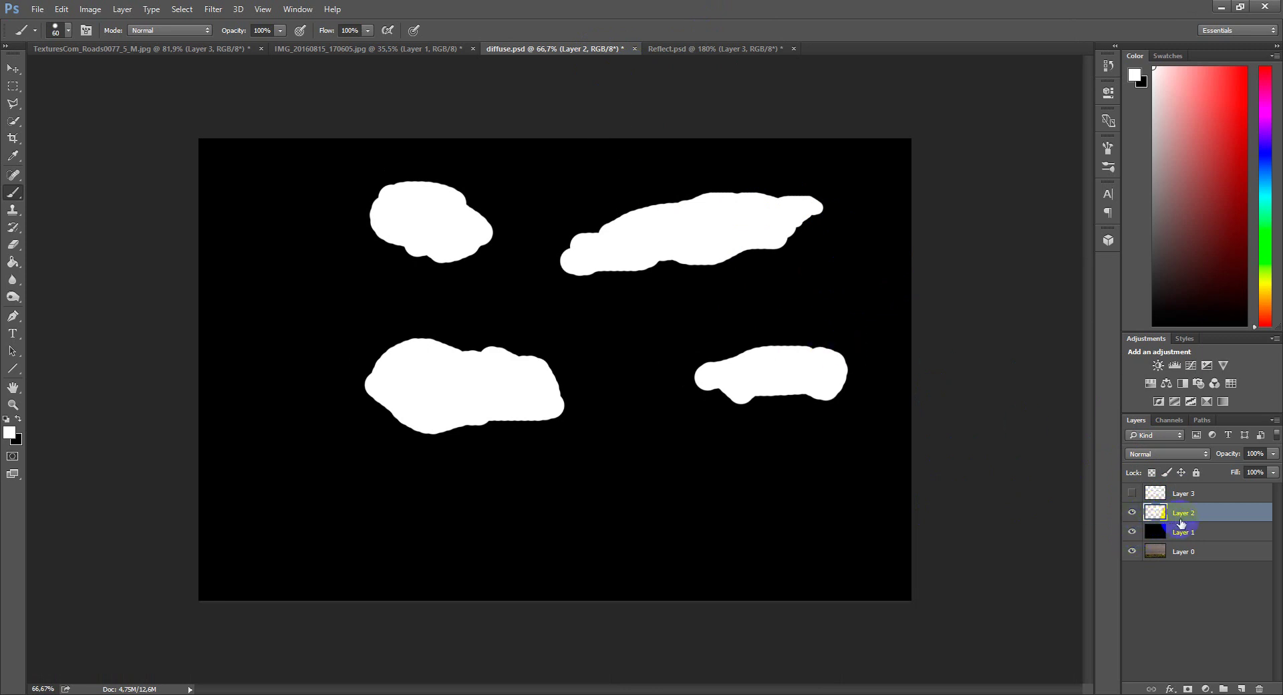
Step: Bring up the Blur-edge.jpg render, examine the rippled tree reflection in the large puddle, and minimize it
left_click(163, 669)
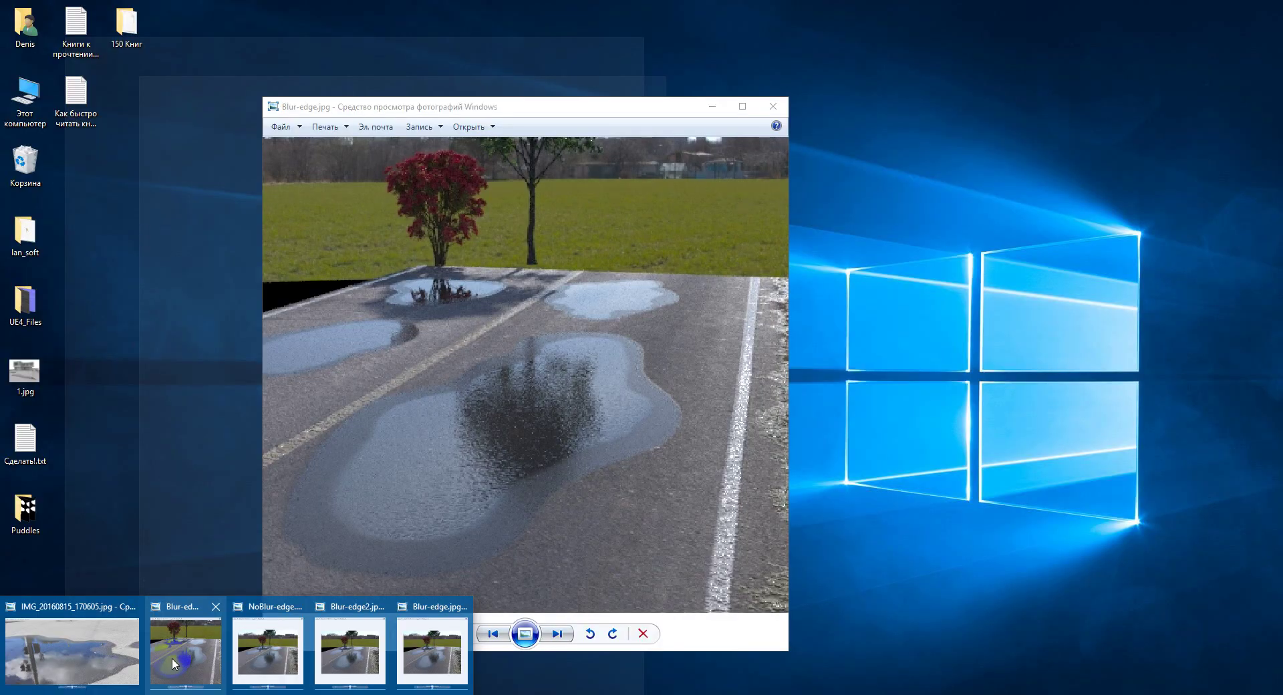
left_click(171, 657)
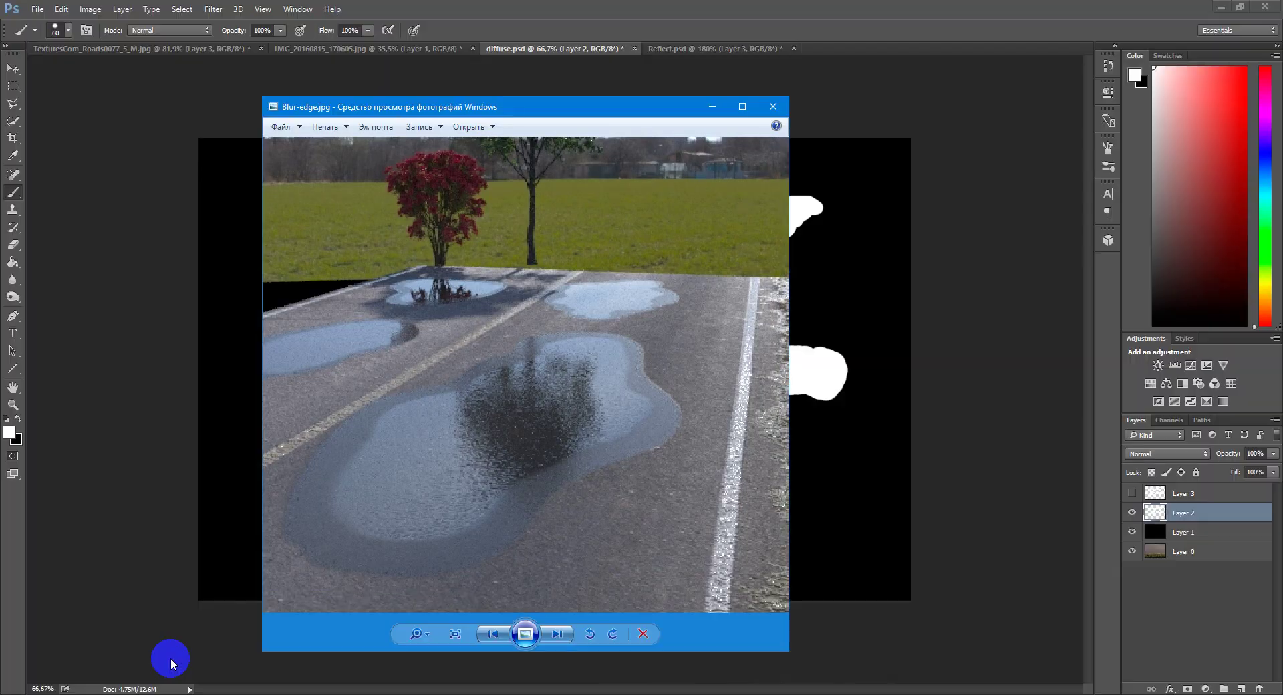
left_click(513, 424)
left_click(565, 419)
left_click(597, 426)
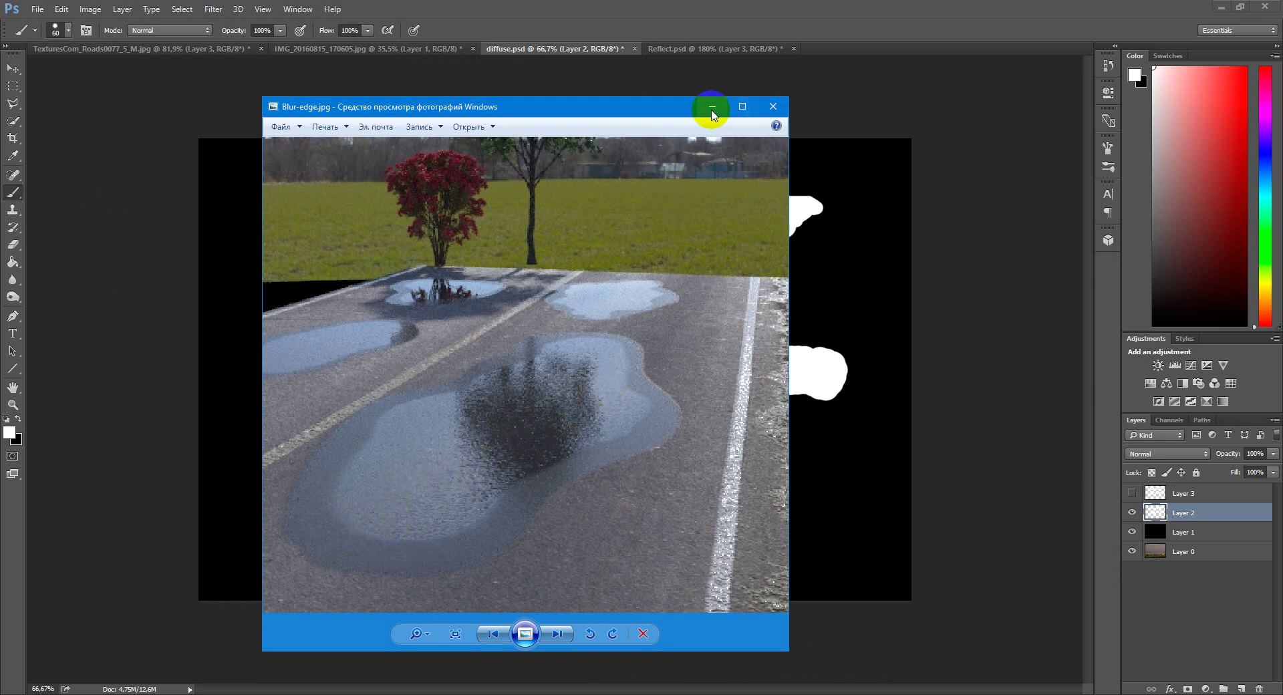
left_click(711, 108)
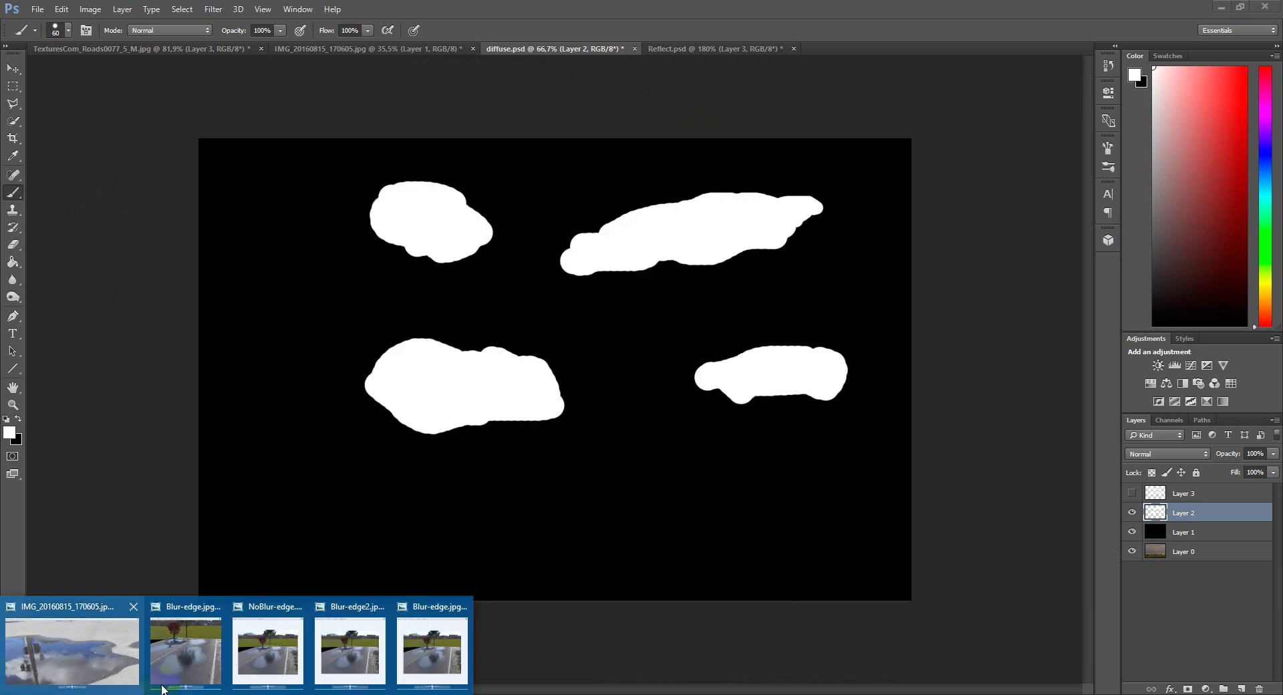
Step: Examine the water surface and pole reflection in the reference photo IMG_20160815_170605.jpg, and switch to the 3ds Max material graph
left_click(73, 652)
scroll(537, 348, "up", 4)
left_click_drag(249, 461, 386, 347)
scroll(445, 399, "down", 4)
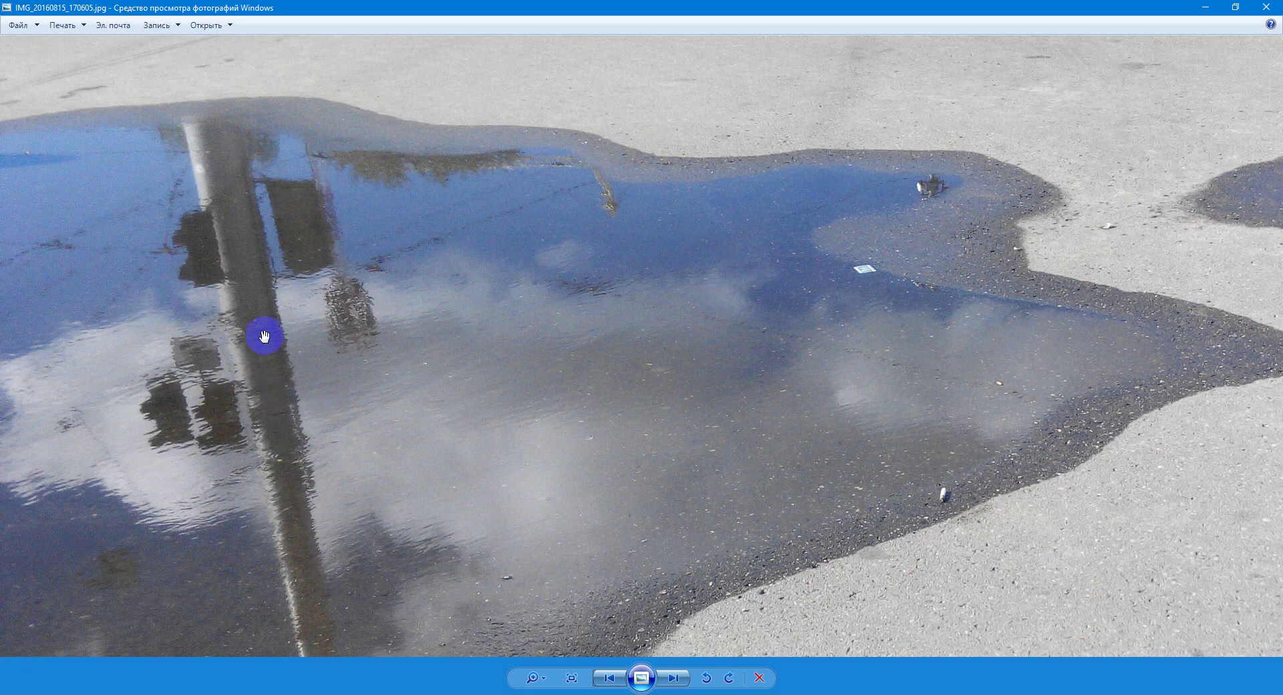
left_click(193, 694)
left_click(164, 692)
middle_click_drag(378, 460, 335, 466)
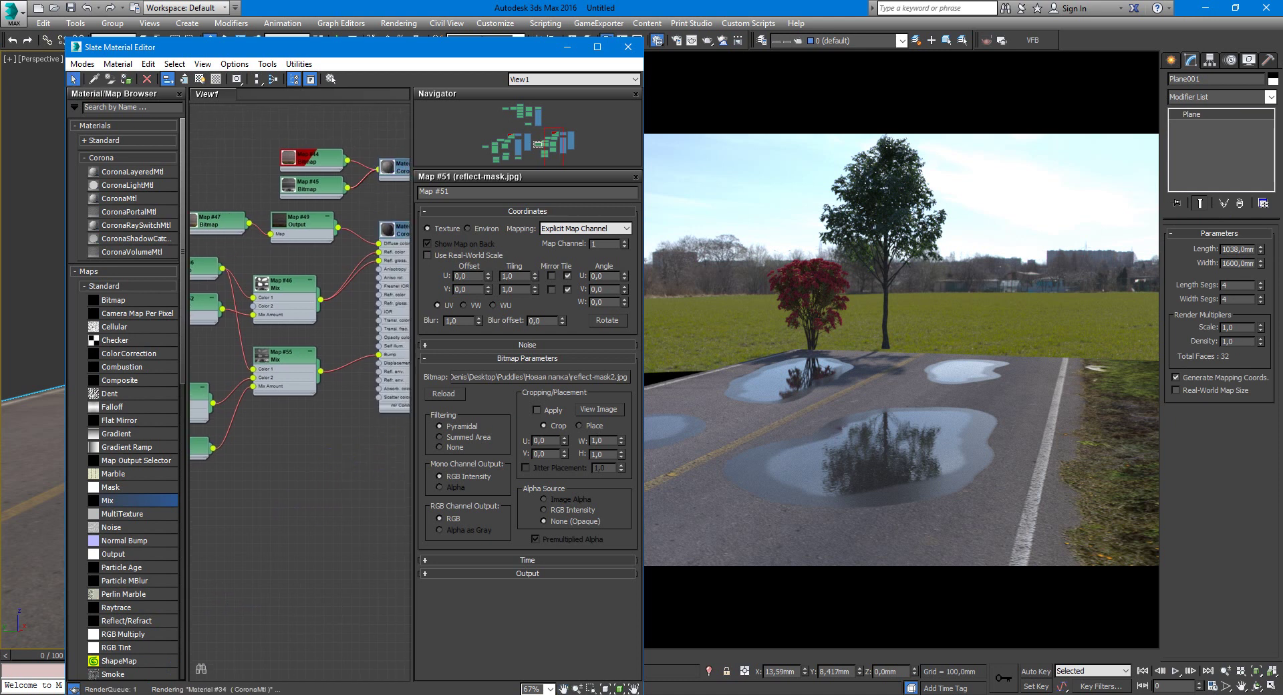
Step: View bump-mask.jpg and diffuse-mask.jpg one after another from the folder of saved masks
left_click_drag(1282, 175, 651, 173)
left_click(460, 291)
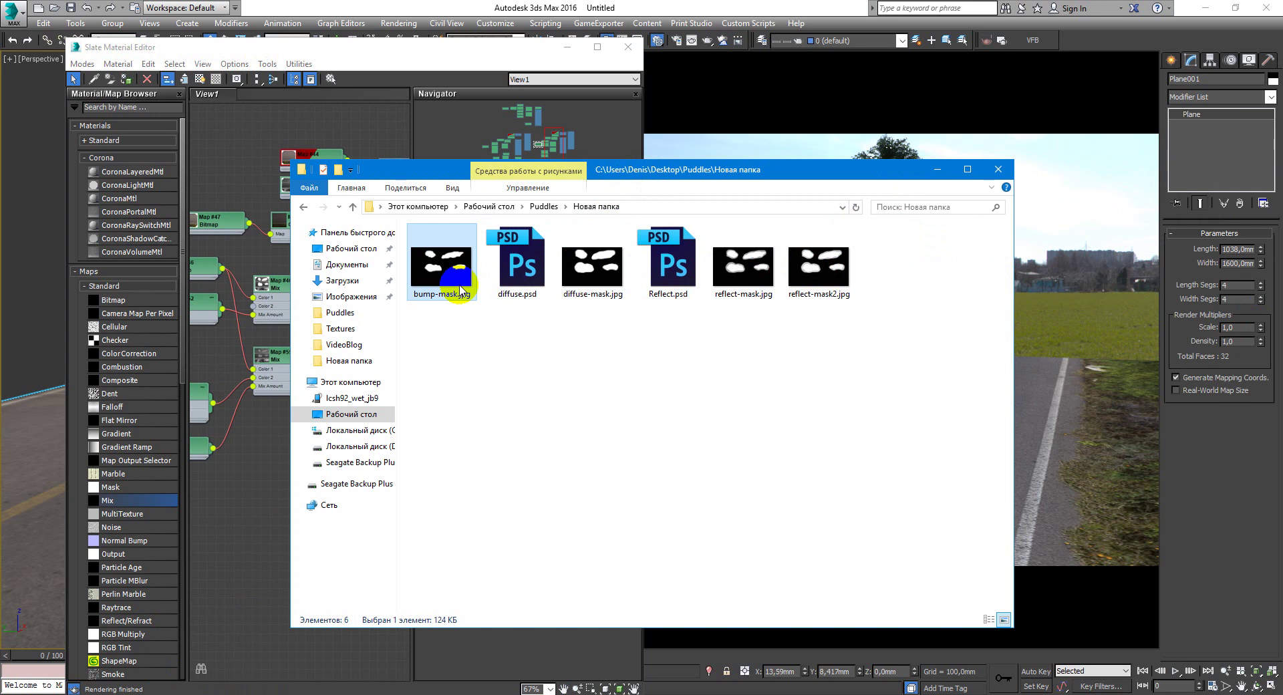
left_click(755, 393)
double_click(450, 280)
left_click(859, 141)
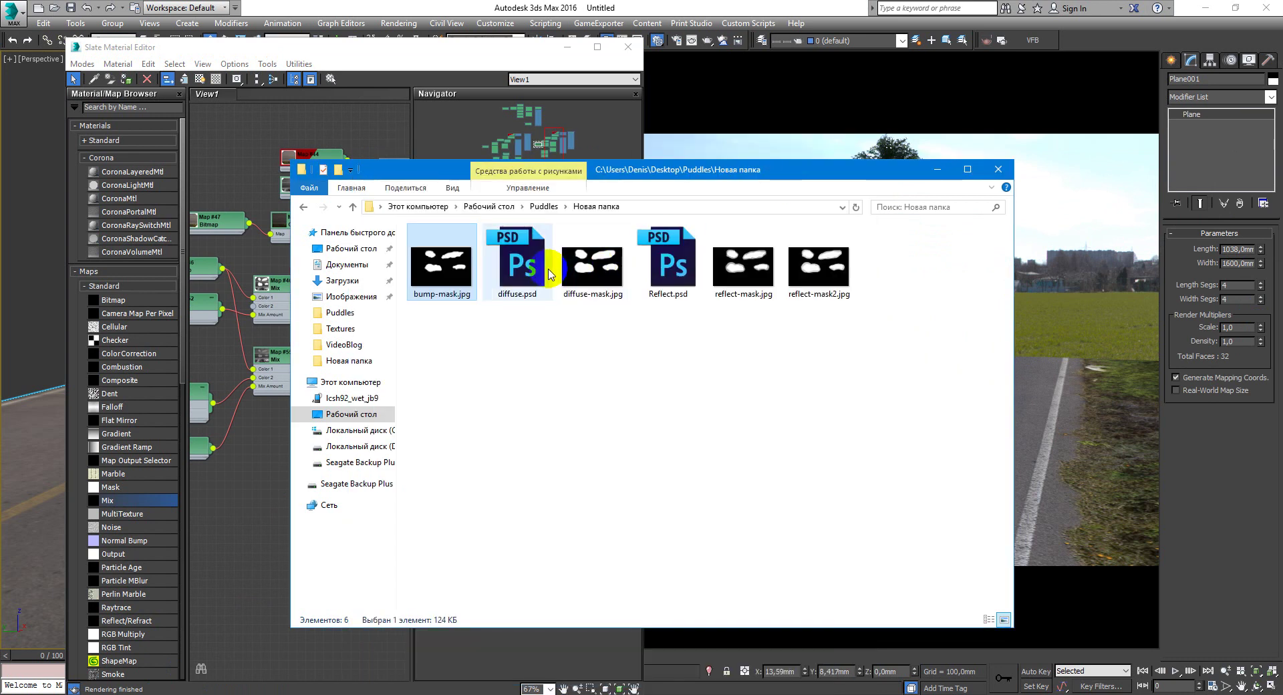
left_click(578, 267)
double_click(579, 267)
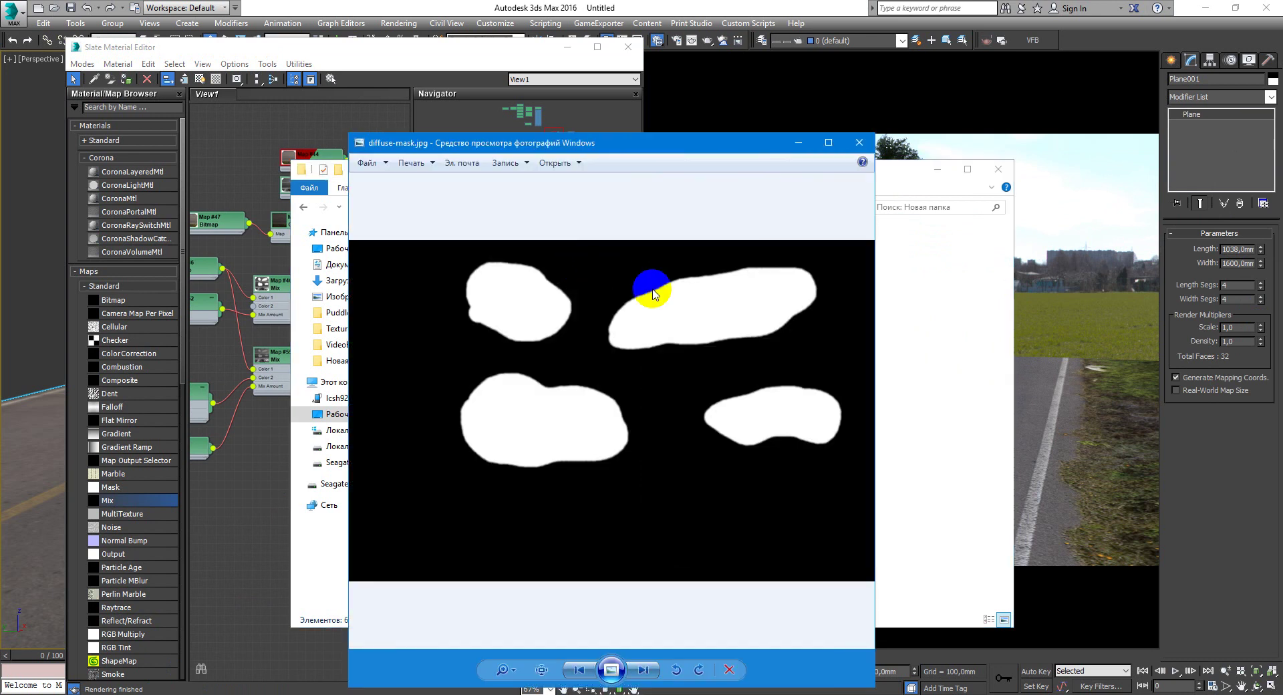
left_click(858, 142)
Step: View reflect-mask.jpg and reflect-mask2.jpg, comparing the grey edges around the white puddles
double_click(752, 267)
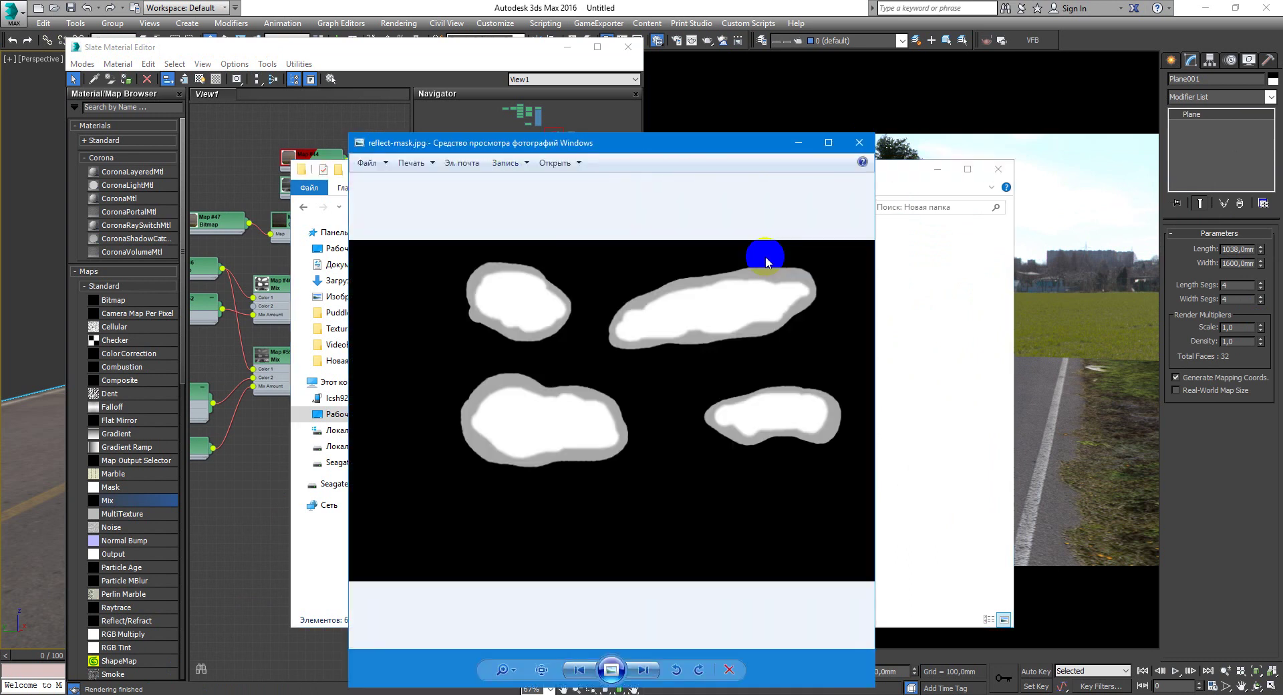
left_click(859, 142)
double_click(818, 267)
scroll(653, 385, "up", 2)
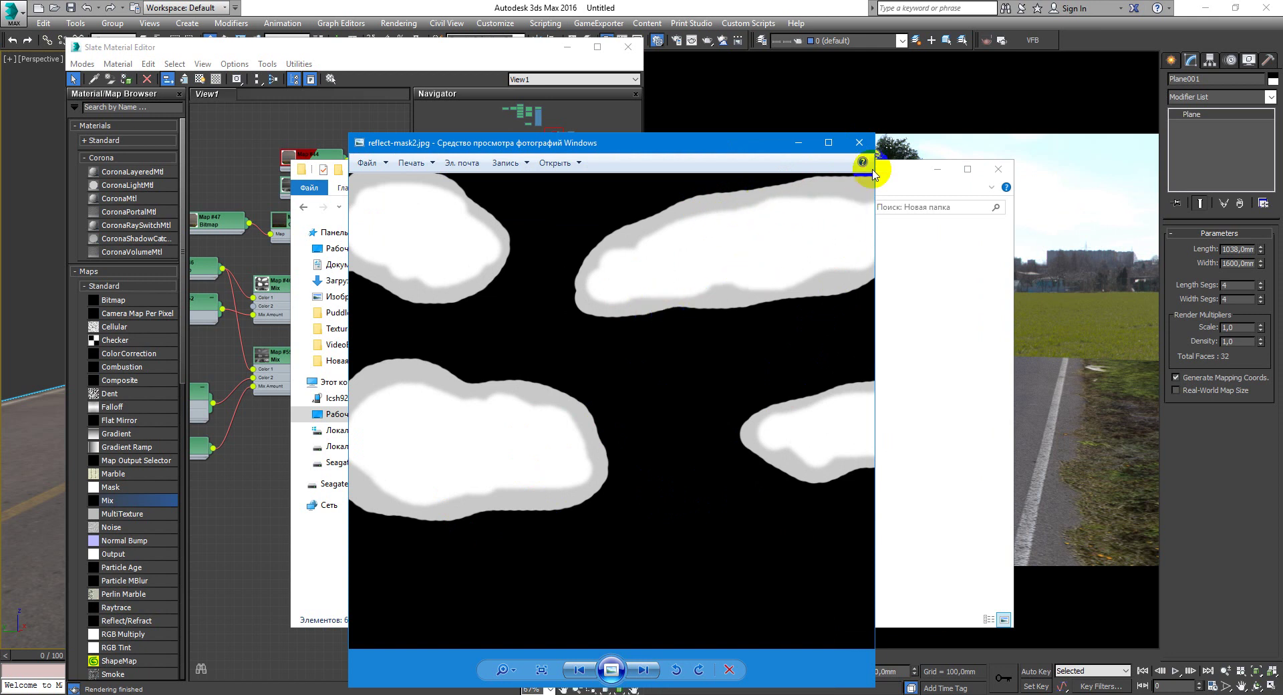
left_click(861, 143)
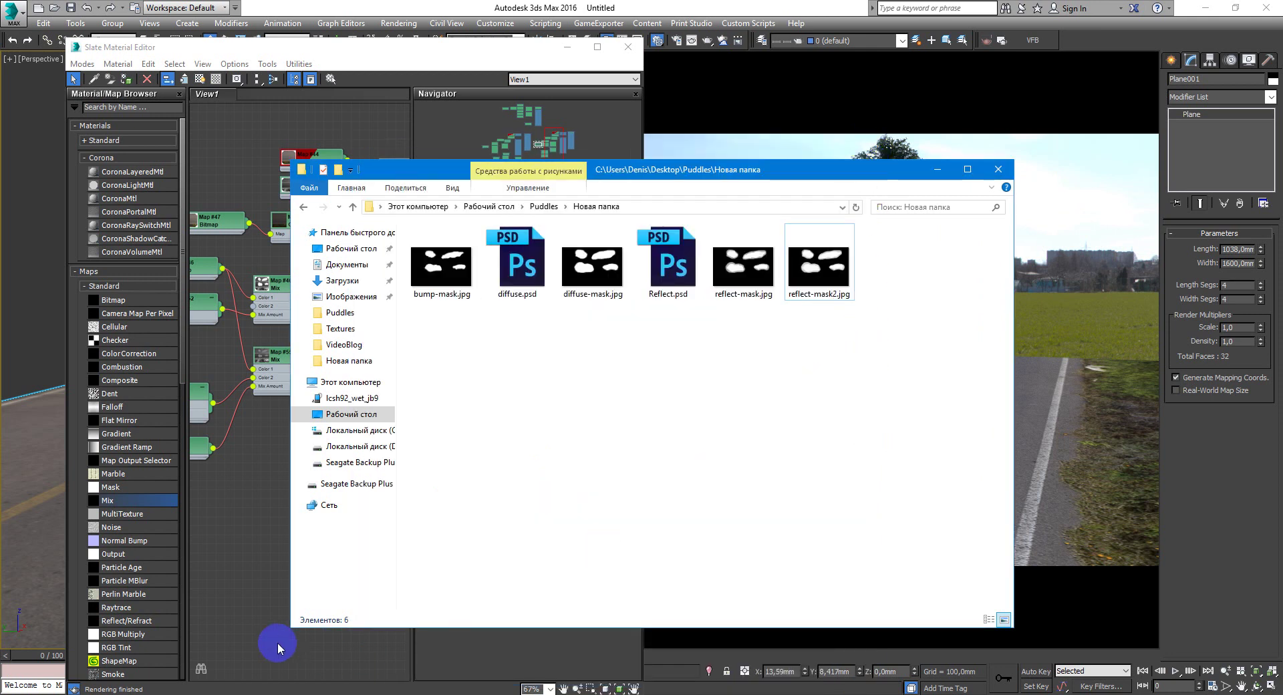
Step: Return to the Slate Material Editor, review the finished layered material, and maximize the editor with free space beside the graph
mouse_move(180, 694)
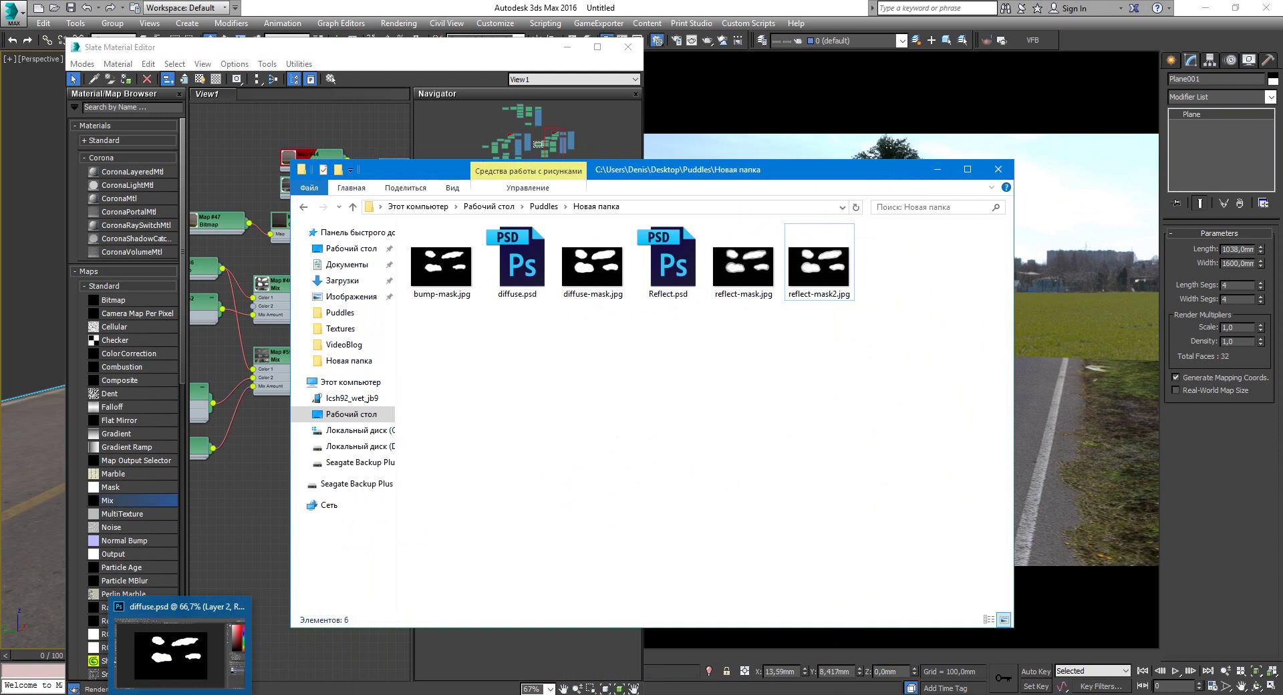
left_click(263, 505)
middle_click_drag(302, 503, 328, 468)
scroll(336, 467, "down", 1)
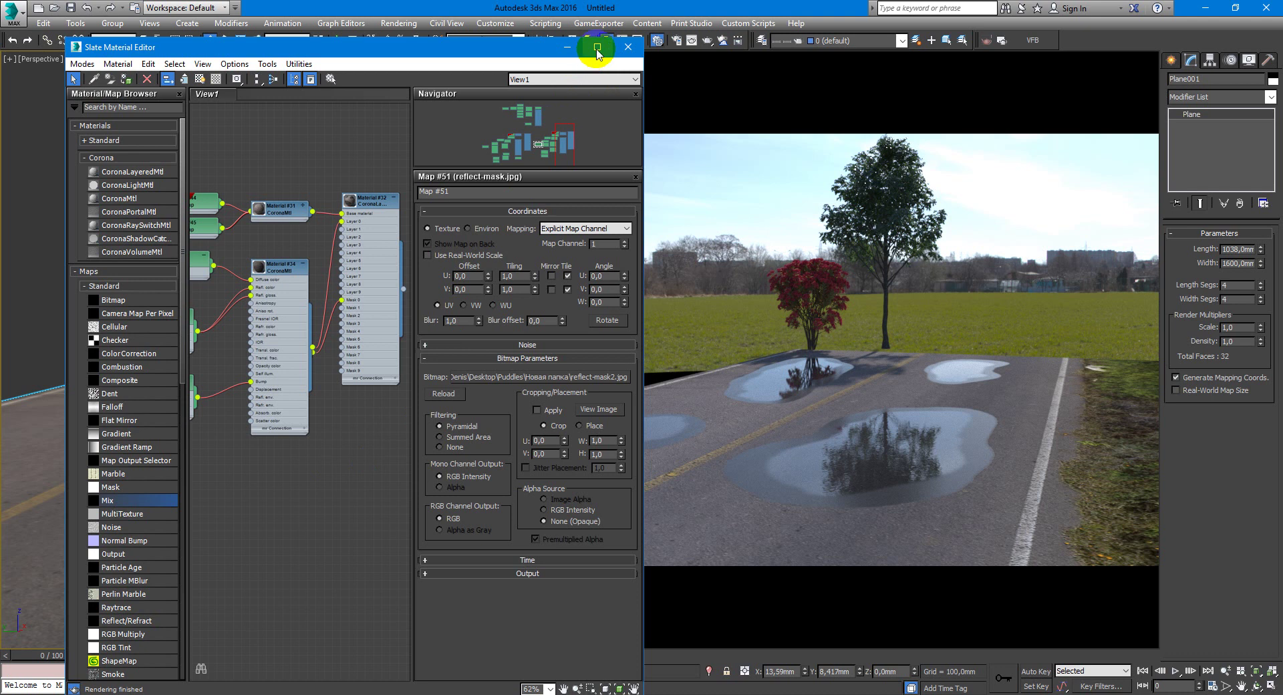
left_click_drag(481, 48, 647, 54)
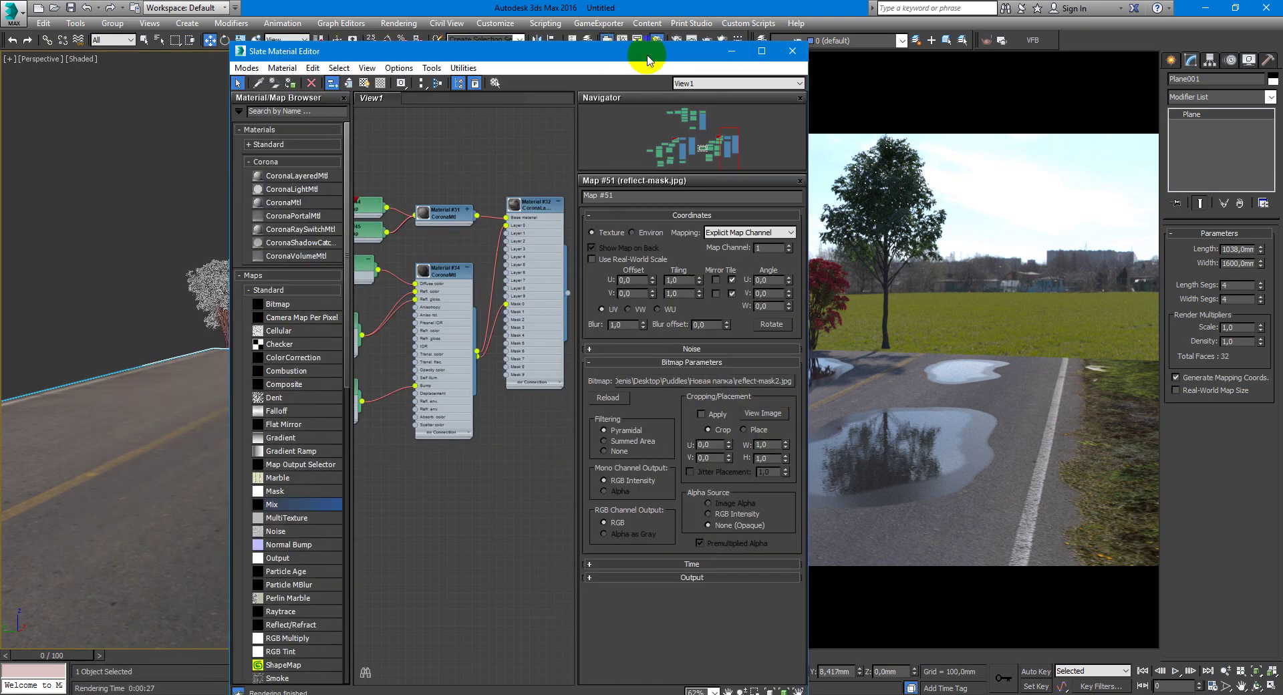
left_click(760, 52)
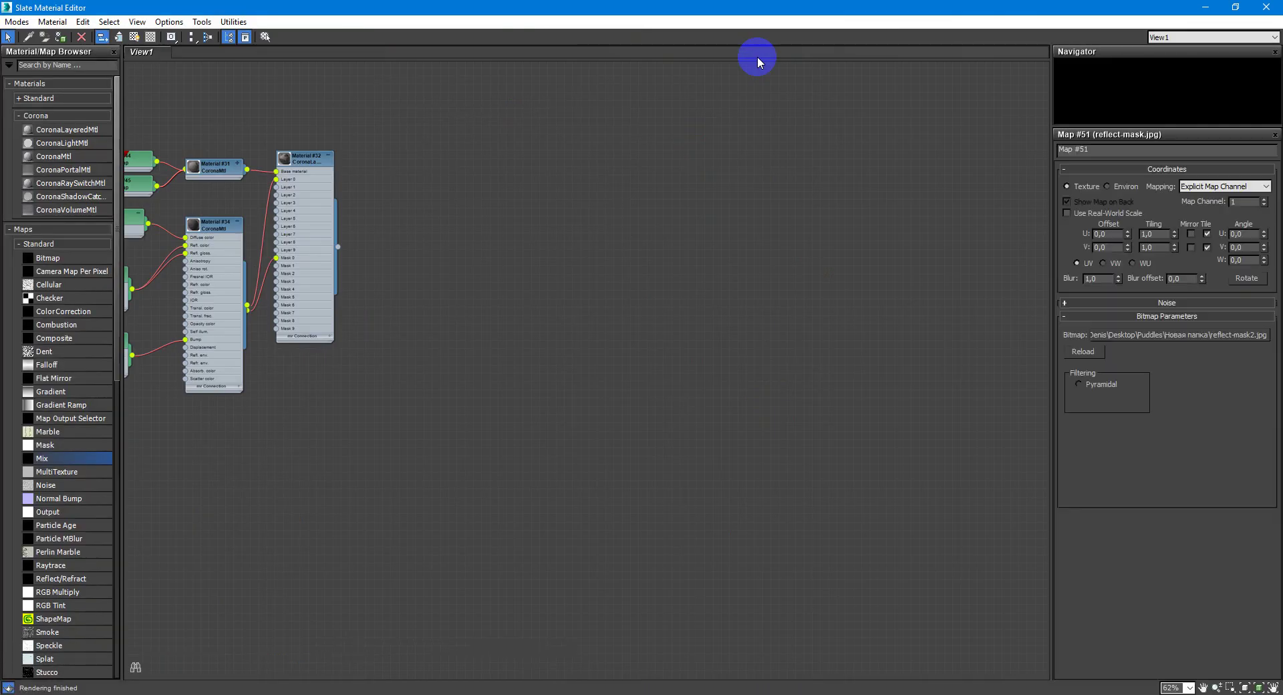
middle_click_drag(528, 307, 635, 331)
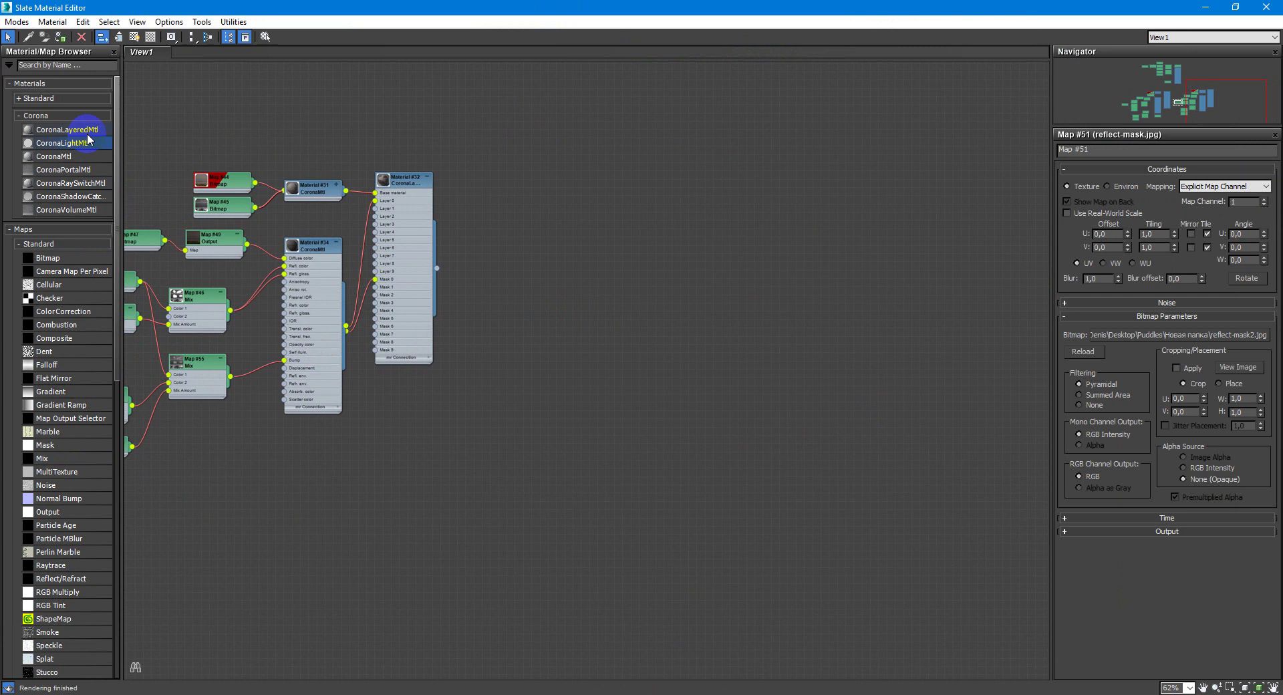
Step: Add a CoronaLayeredMtl to the free area of the graph, open its parameters, and reposition it and its base CoronaMtl
left_click_drag(84, 130, 658, 194)
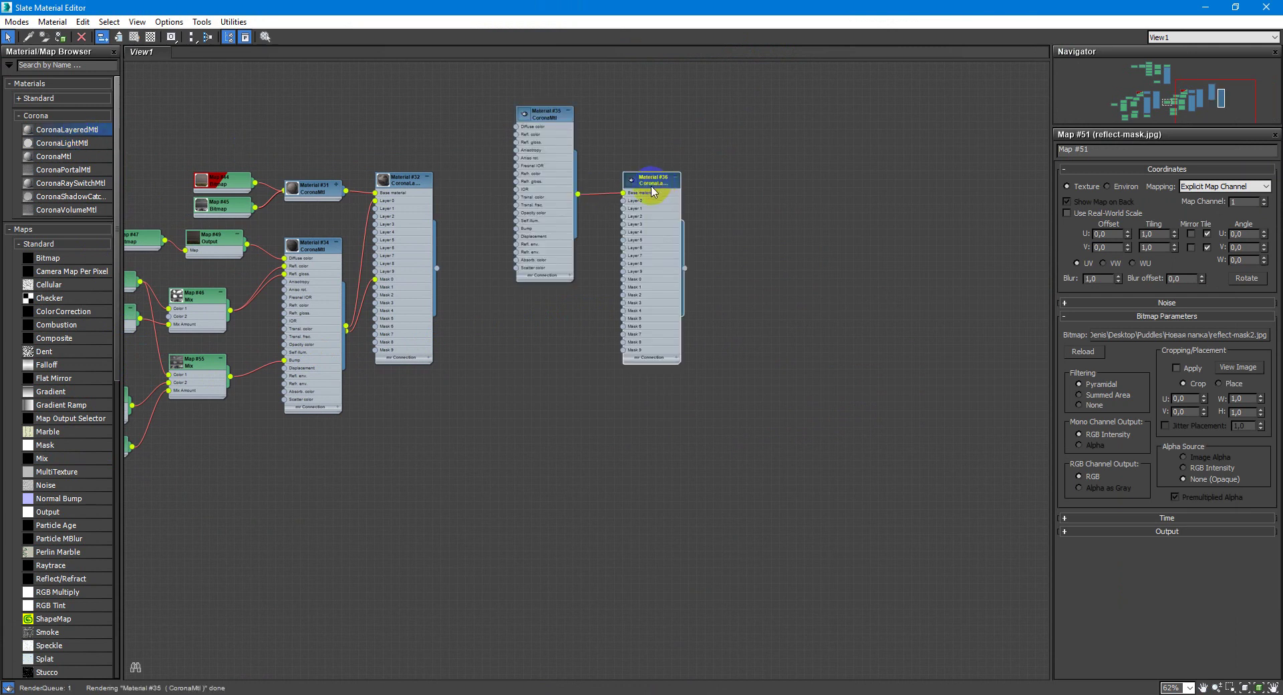
left_click(653, 186)
double_click(651, 182)
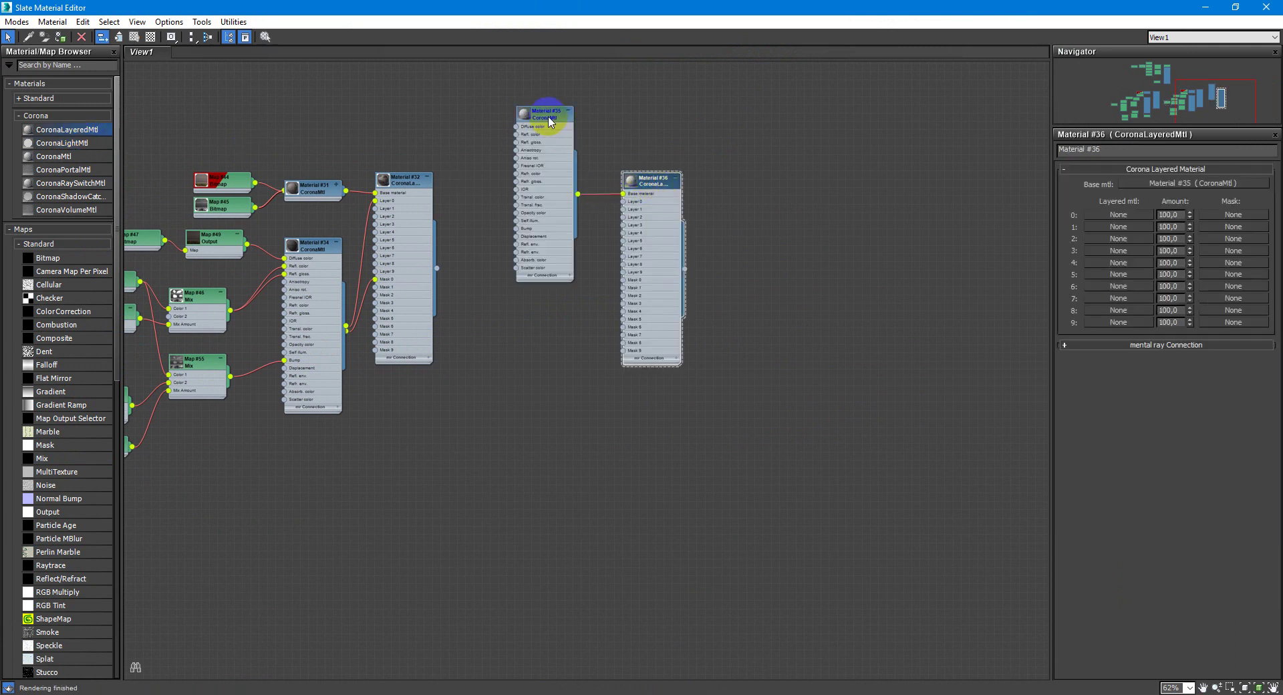
left_click_drag(648, 176, 740, 183)
double_click(636, 122)
left_click_drag(636, 122, 660, 110)
Step: Restore the material editor to a smaller window beside the render and assign the new layered material to the selected plane
left_click_drag(851, 12, 528, 34)
middle_click_drag(529, 265, 335, 272)
middle_click_drag(528, 238, 515, 263)
double_click(507, 246)
left_click(301, 68)
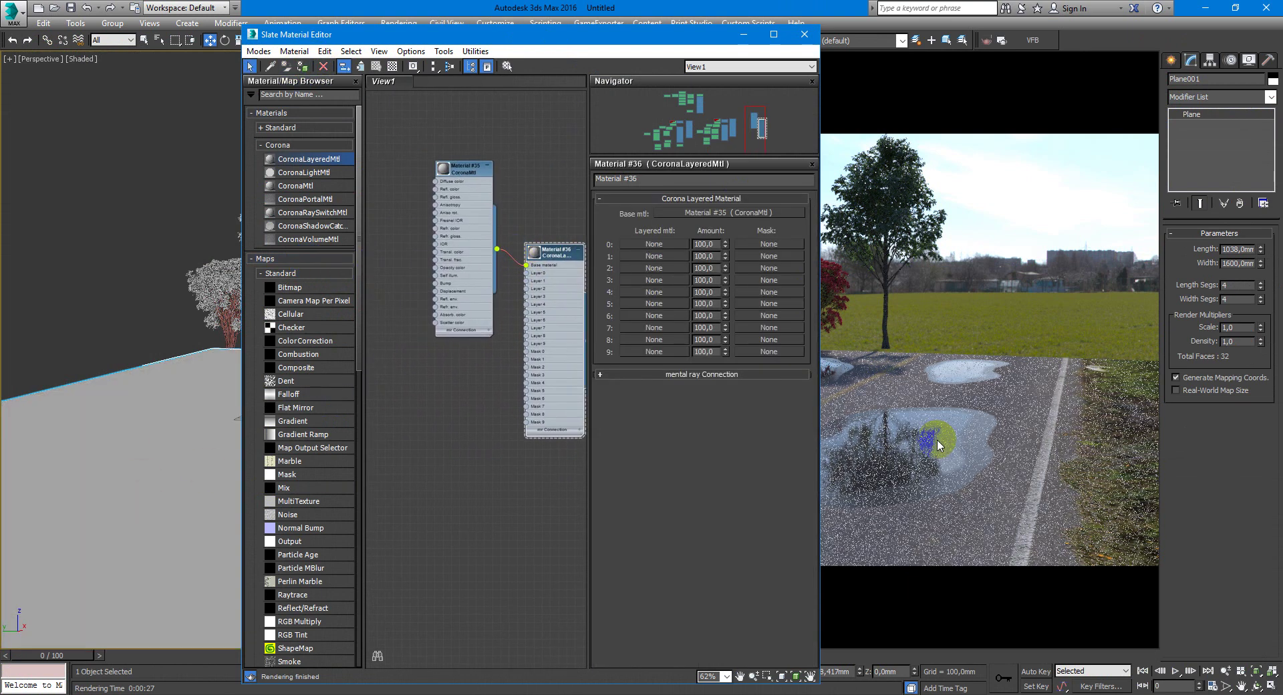
Step: Load TexturesCom_Roads0077_5_M.jpg as a bitmap for the base CoronaMtl's diffuse color and place its node beside the material
double_click(430, 182)
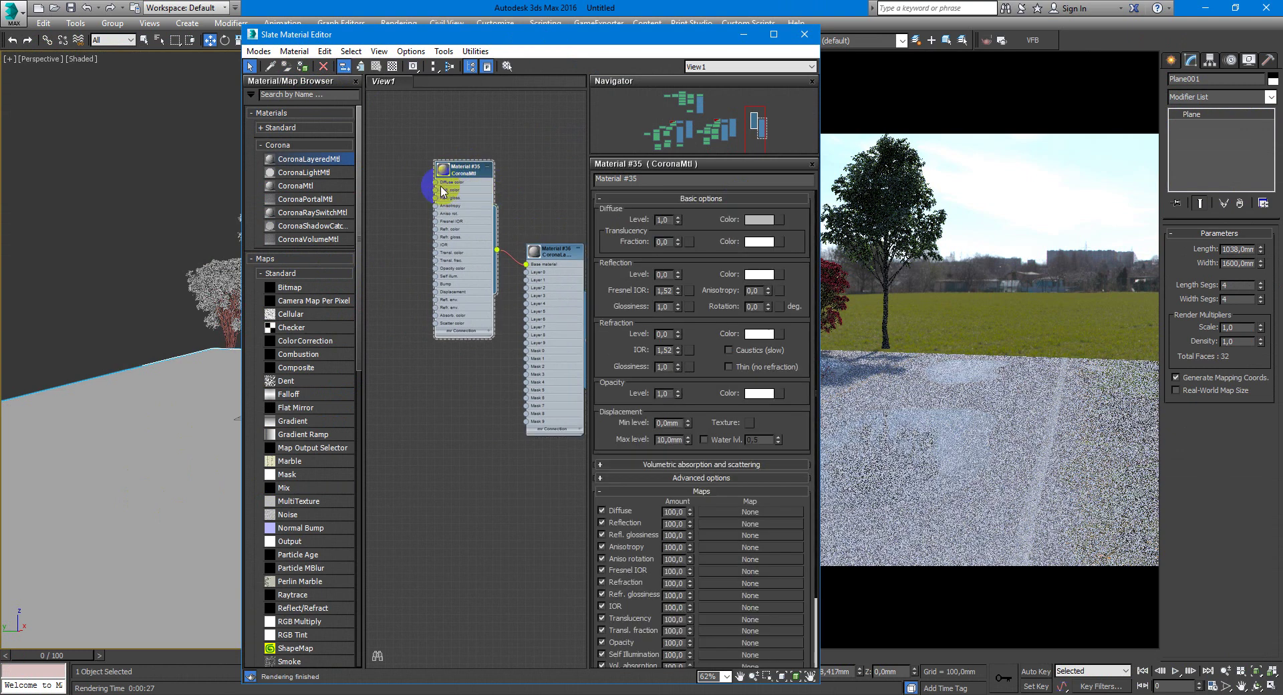
left_click_drag(427, 185, 407, 192)
mouse_move(454, 172)
left_click(535, 190)
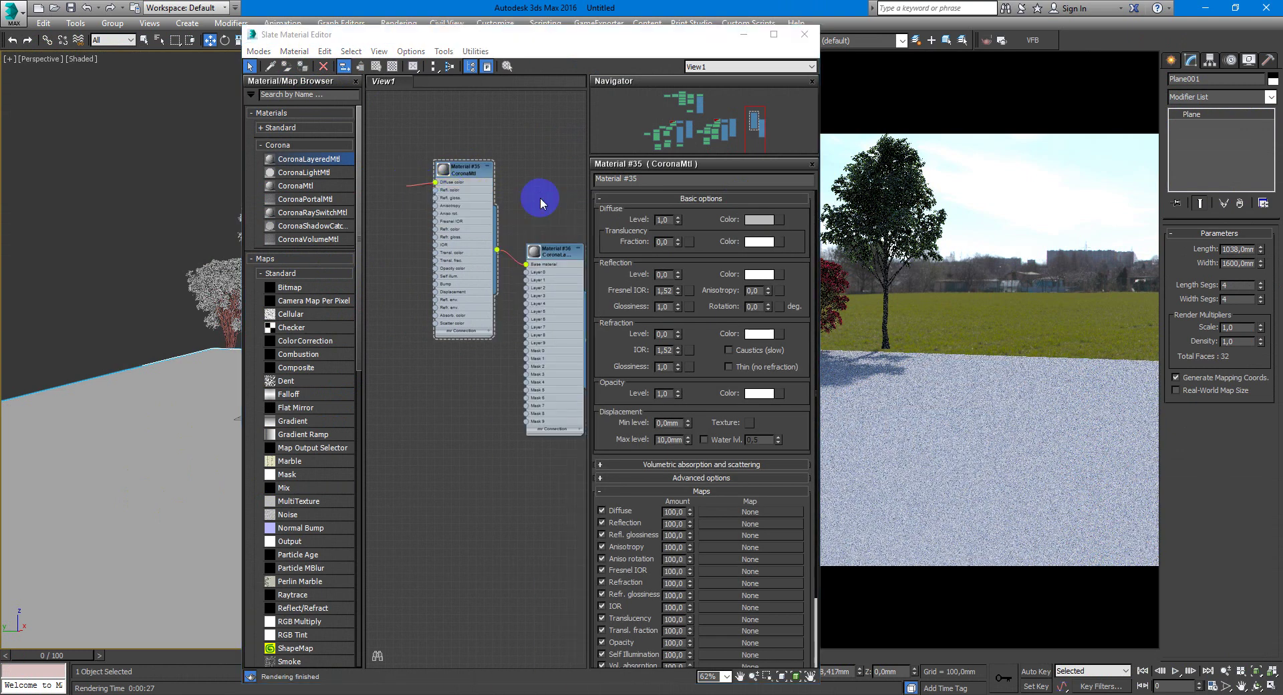
left_click(238, 33)
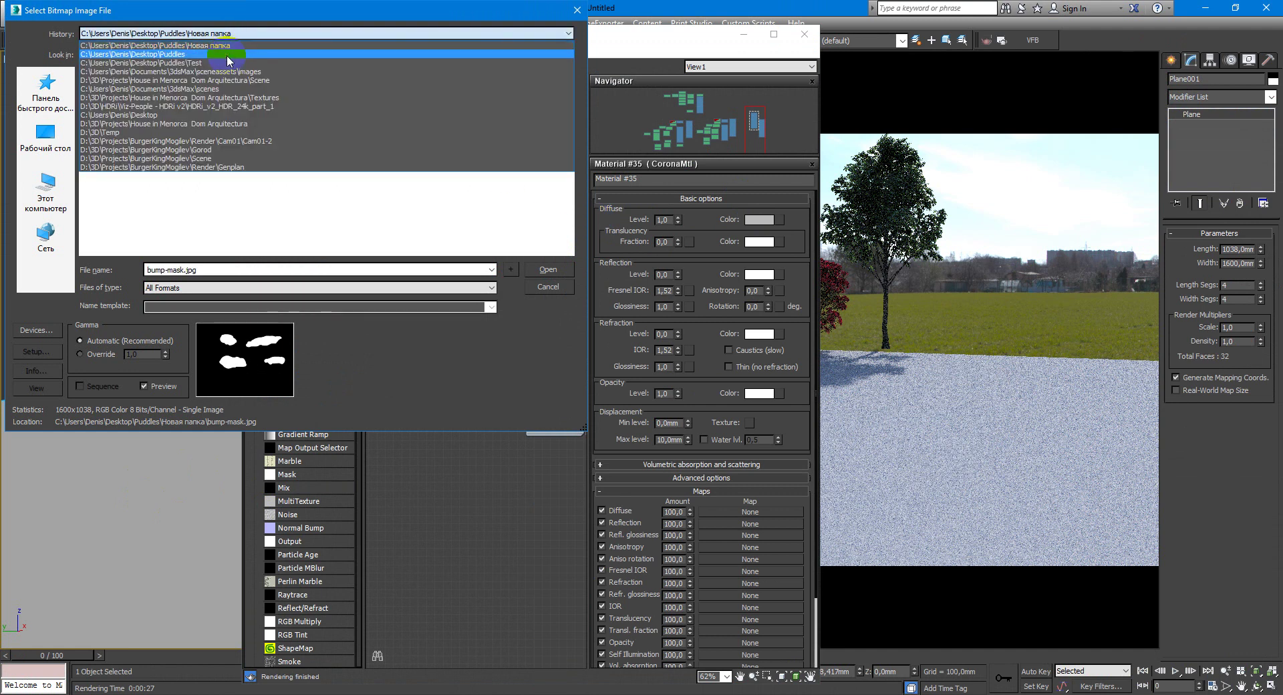
left_click(227, 55)
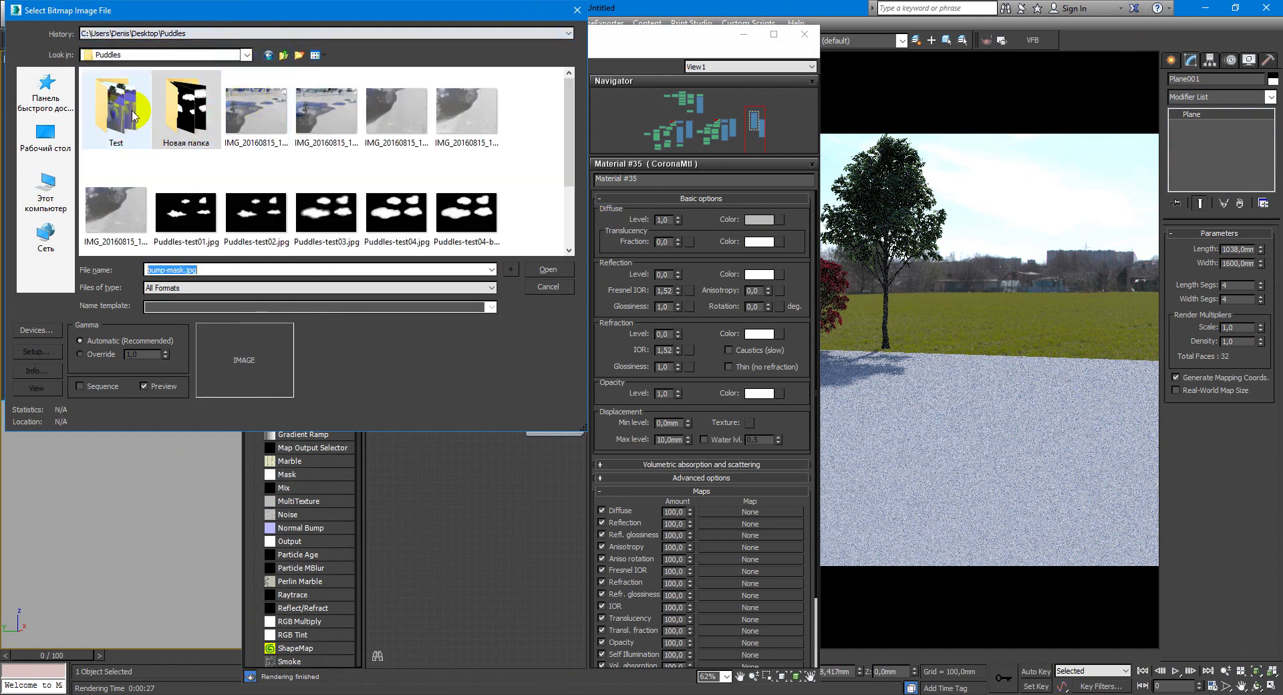
scroll(286, 204, "down", 1)
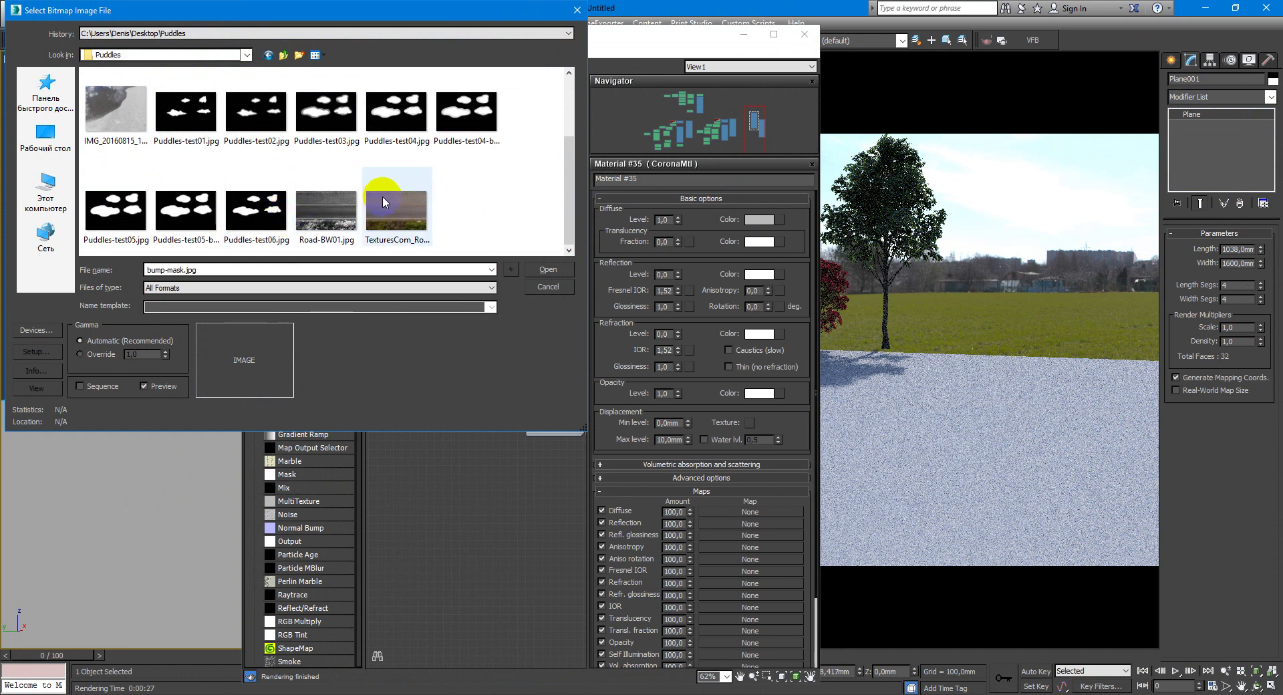
left_click(383, 201)
left_click(548, 270)
left_click(412, 190)
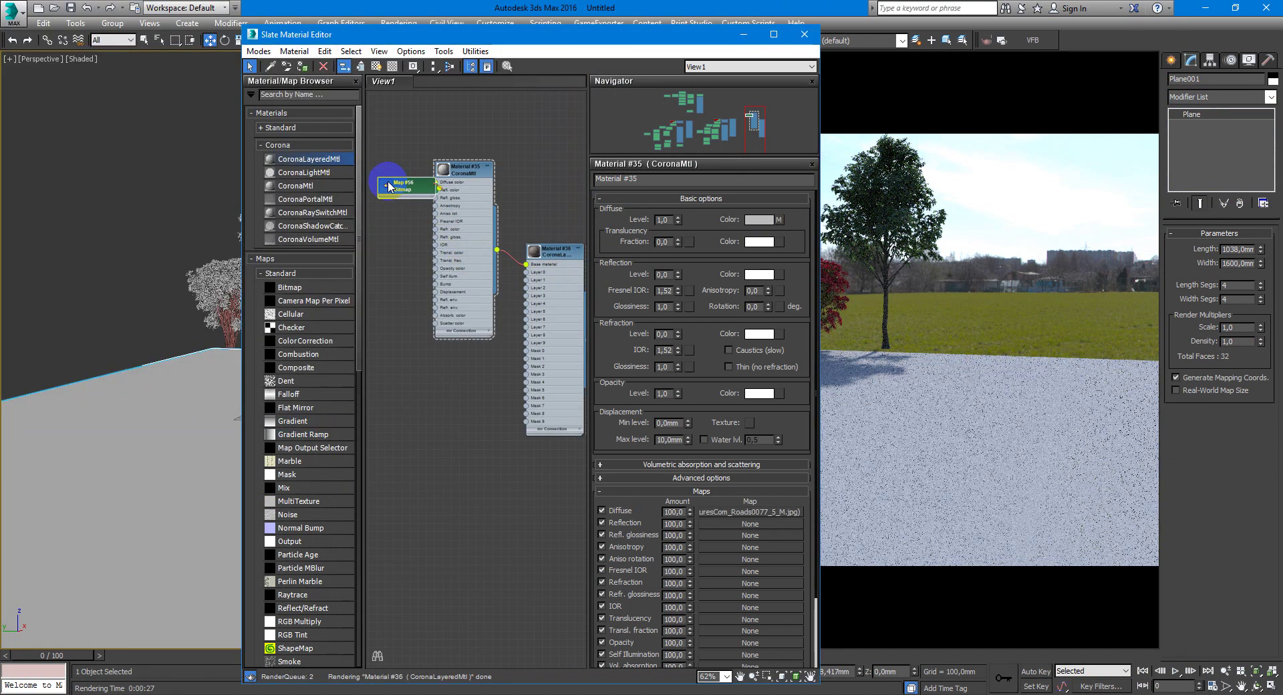
middle_click_drag(446, 218, 516, 219)
left_click_drag(481, 188, 431, 171)
middle_click_drag(461, 257, 429, 258)
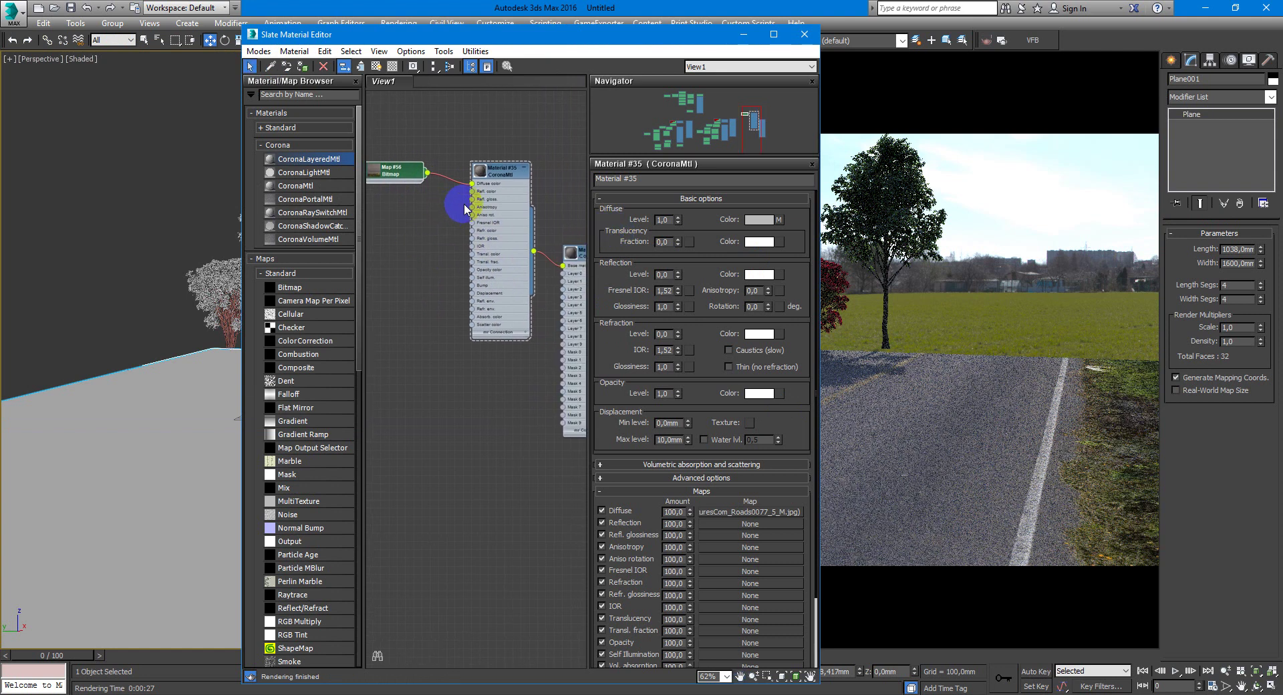
Step: Load Road-BW01.jpg from the Puddles folder as a bitmap for the base CoronaMtl's reflection color
left_click(484, 176)
left_click_drag(472, 197, 415, 195)
mouse_move(454, 204)
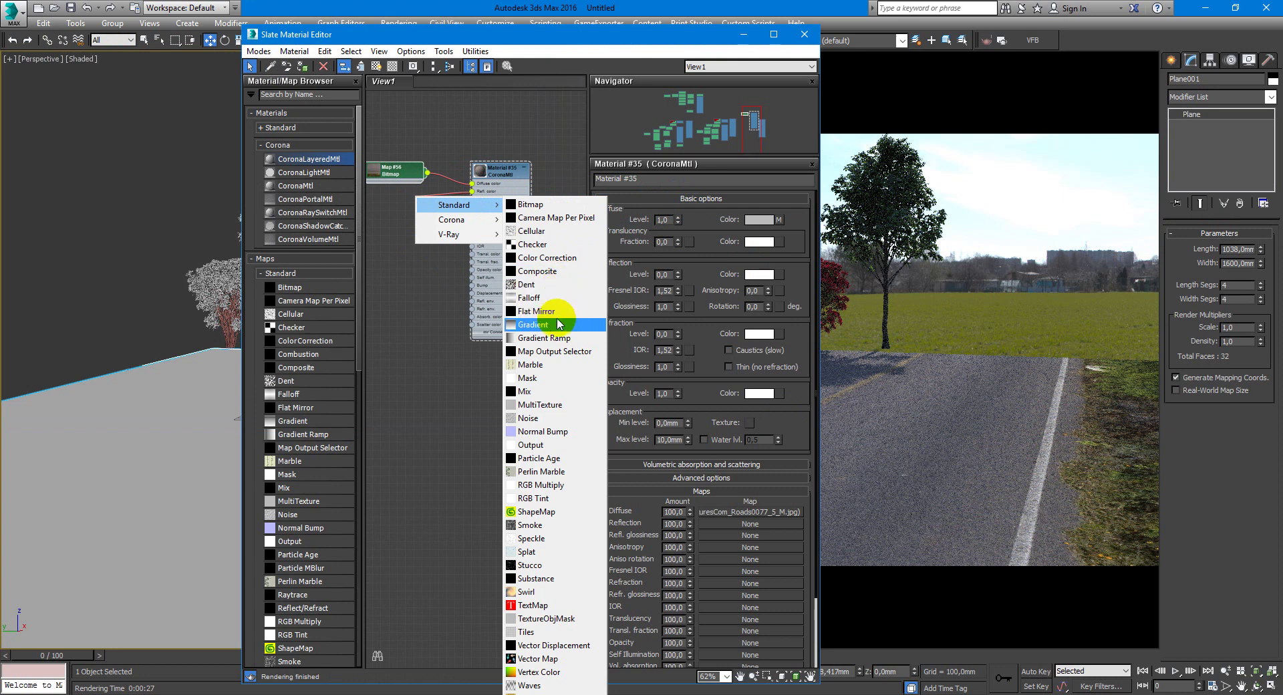
left_click(568, 206)
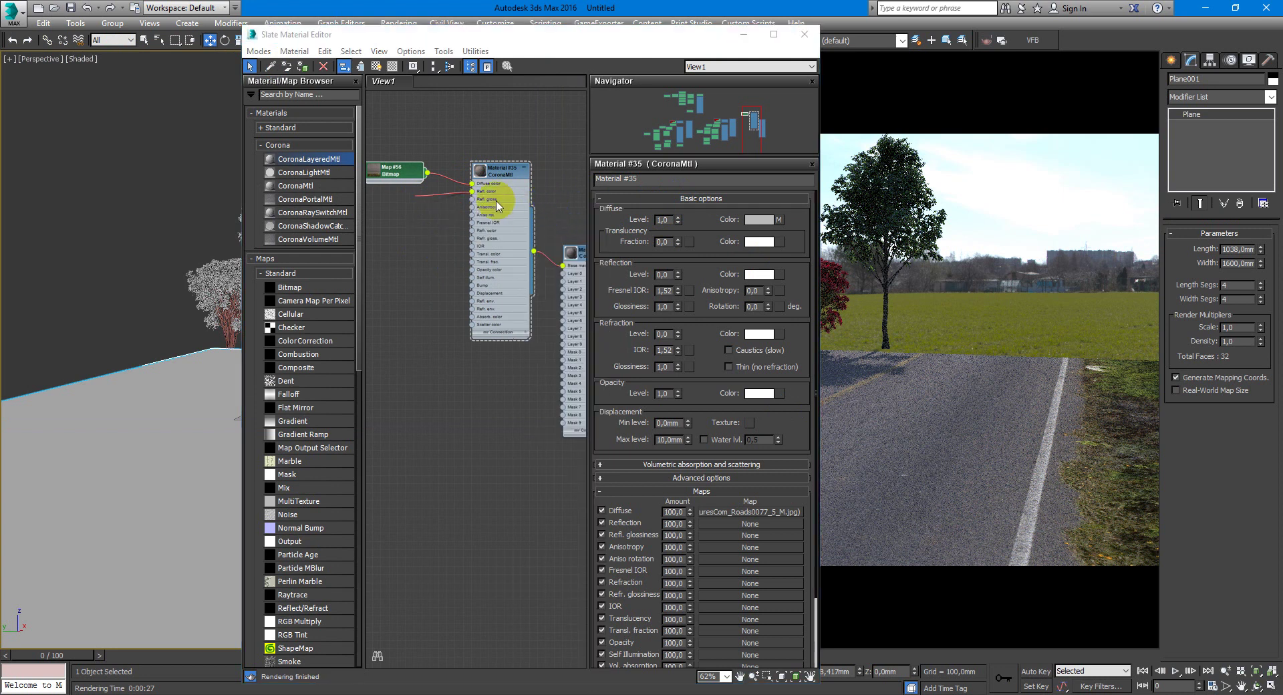
left_click_drag(567, 123, 565, 221)
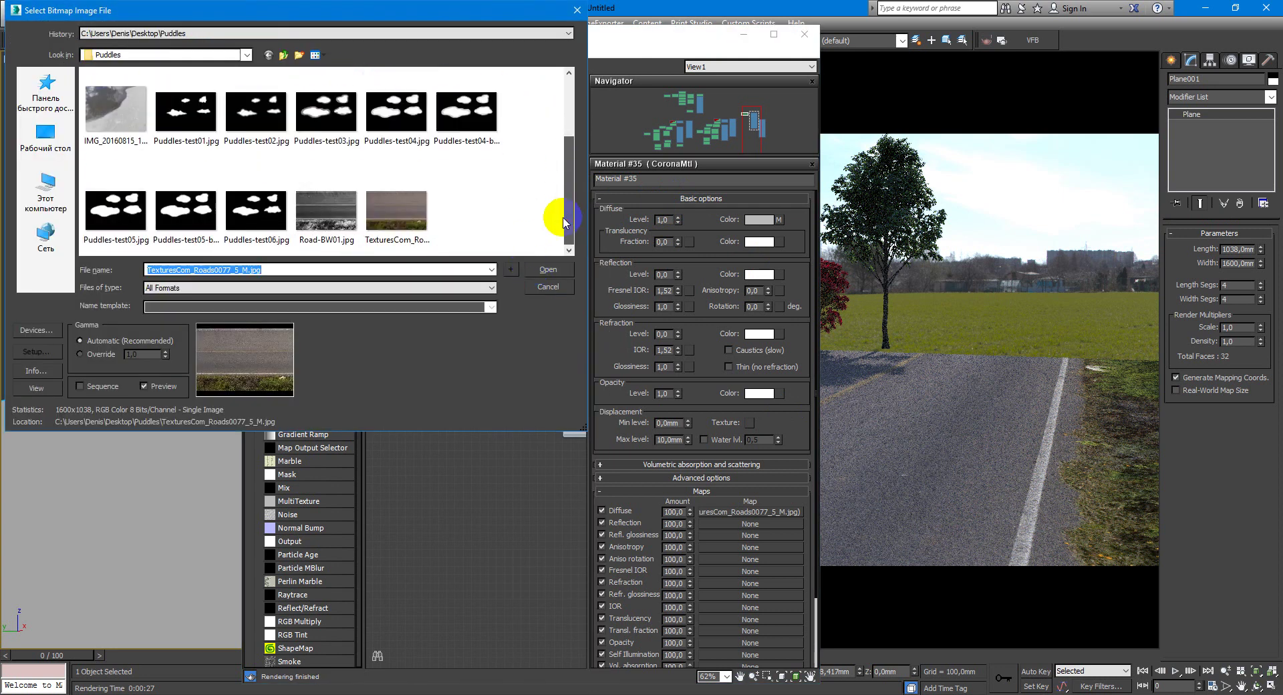
left_click(333, 212)
left_click(548, 271)
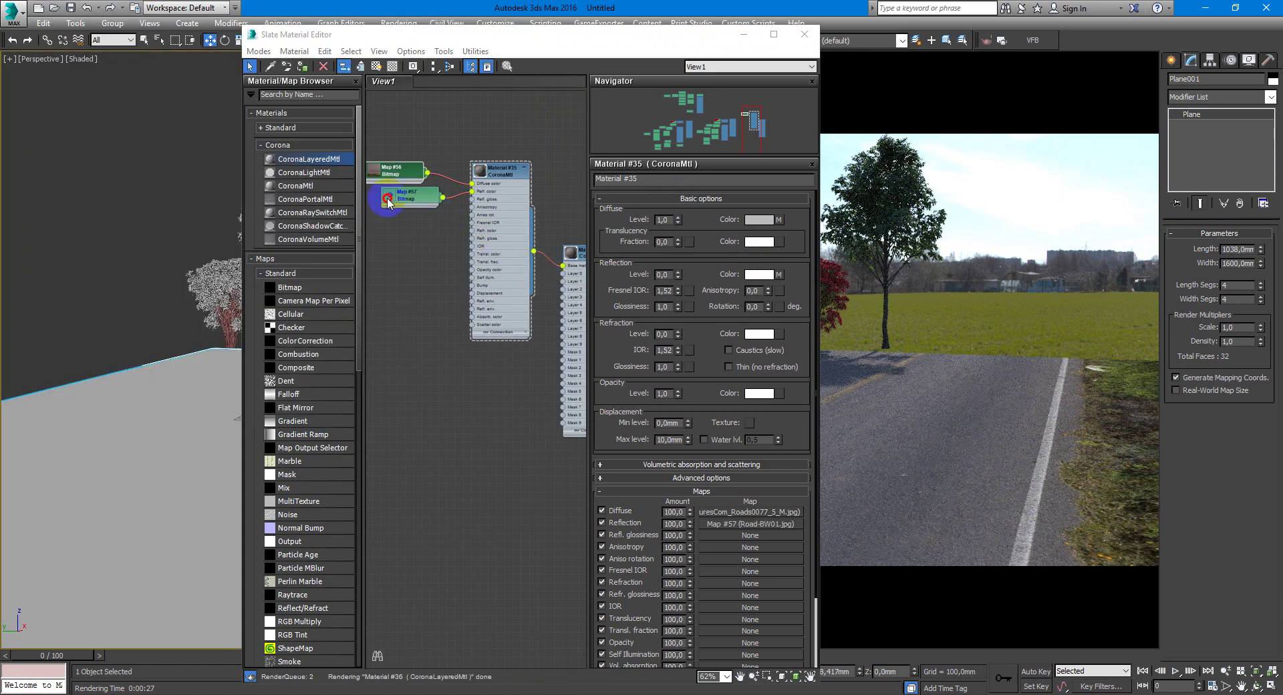
Step: Reposition the Road-BW01.jpg bitmap and also connect it to the base CoronaMtl's reflection glossiness and bump
left_click(387, 198)
left_click_drag(392, 200, 472, 200)
left_click_drag(418, 197, 473, 286)
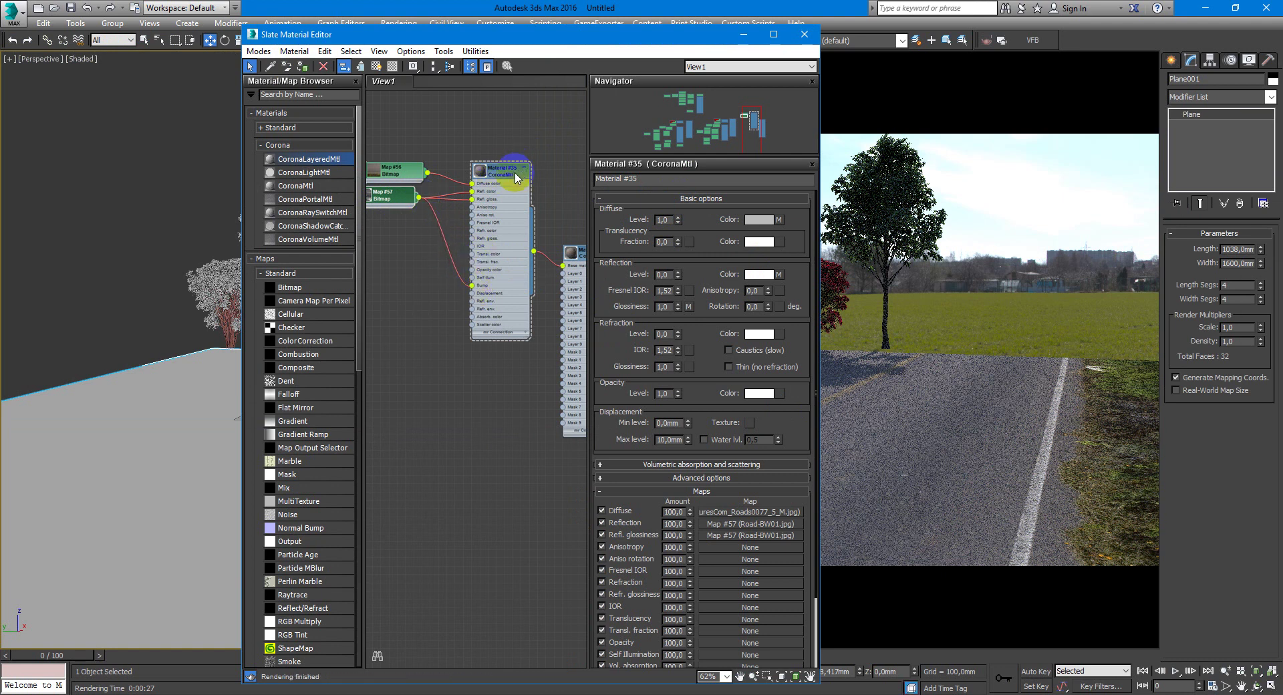
Step: Collapse the base CoronaMtl node, duplicate it with its two bitmaps below the original, and arrange the copies
left_click(516, 178)
left_click(528, 168)
left_click_drag(508, 175, 491, 242)
left_click_drag(407, 302, 394, 210)
middle_click_drag(500, 284, 488, 234)
scroll(450, 237, "down", 2)
left_click_drag(482, 204, 469, 263, "shift")
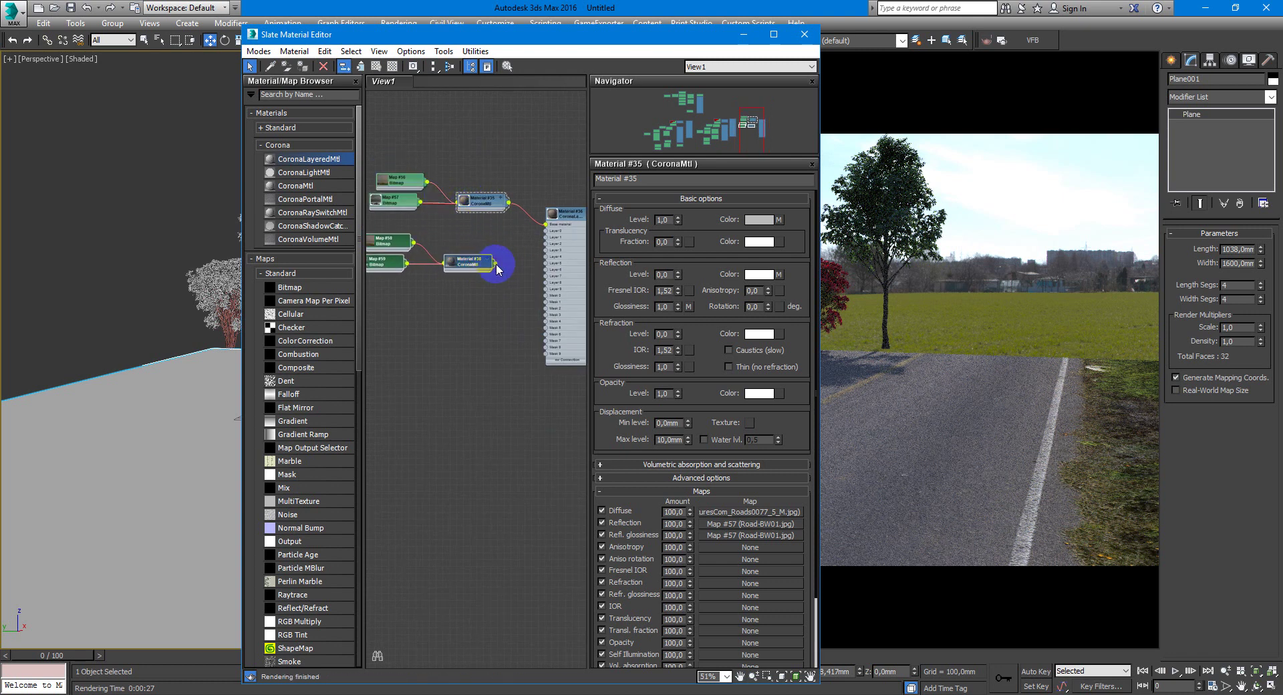
middle_click_drag(474, 264, 496, 250)
mouse_move(416, 258)
left_mouse_down()
mouse_move(398, 261)
mouse_move(403, 287)
left_mouse_up()
left_click(492, 296)
Step: Examine the dark wet edges around the puddles in the IMG_20160815_170605.jpg reference photo, then return to 3ds Max
mouse_move(175, 688)
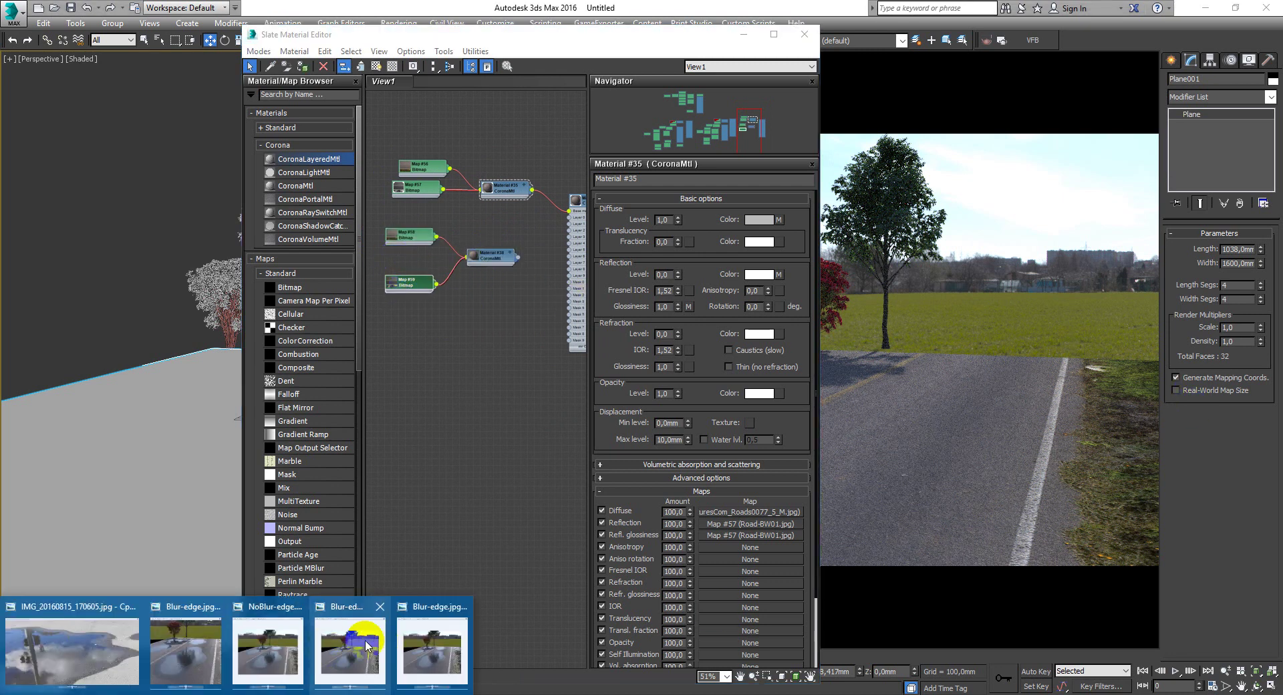
left_click(185, 641)
scroll(780, 363, "down", 3)
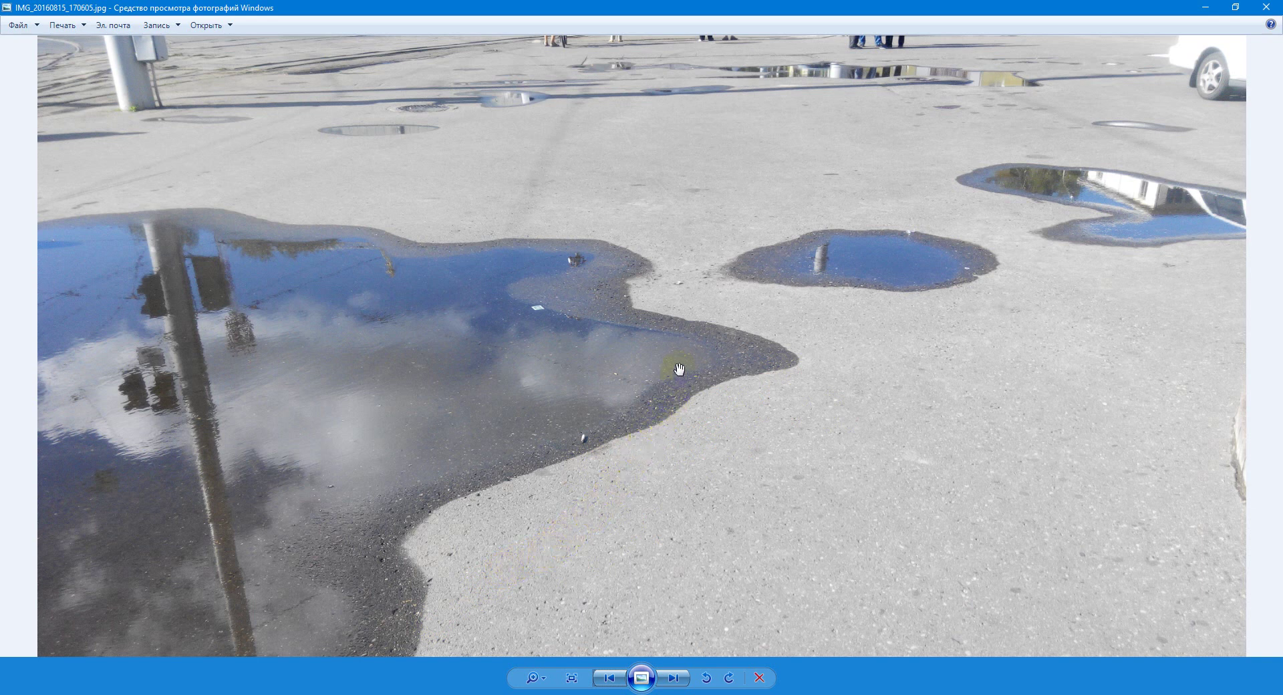
left_click(149, 693)
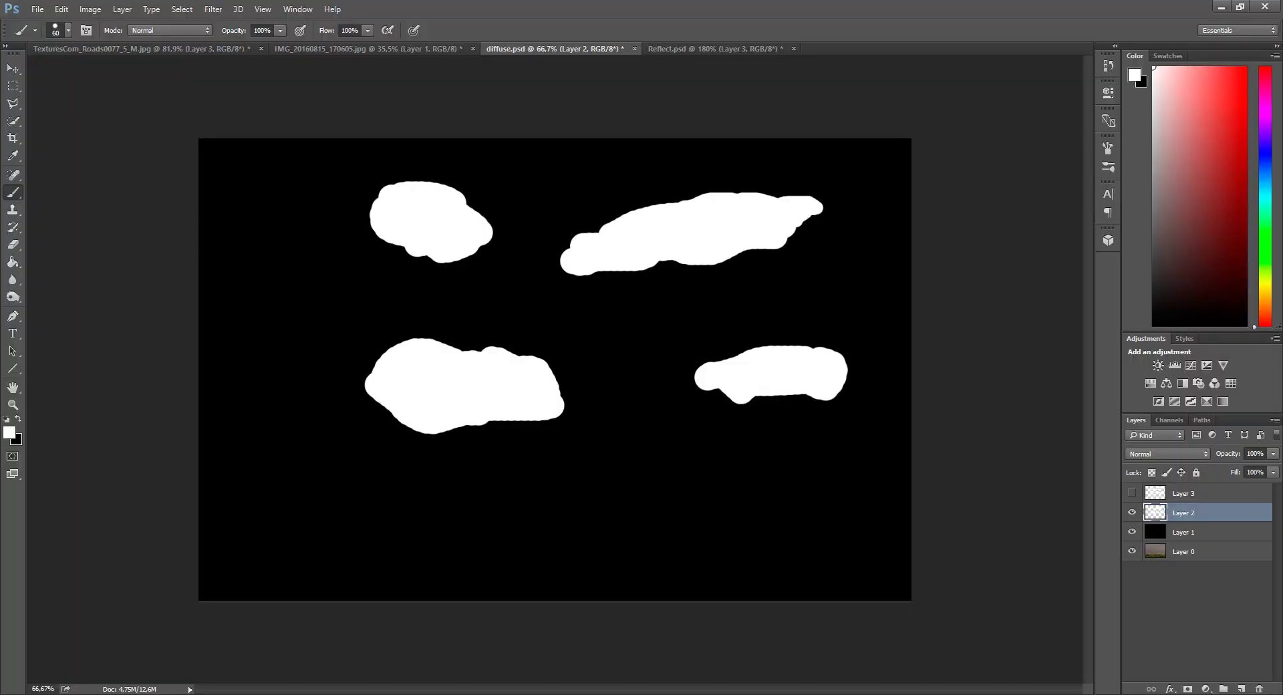
key("alt+Tab")
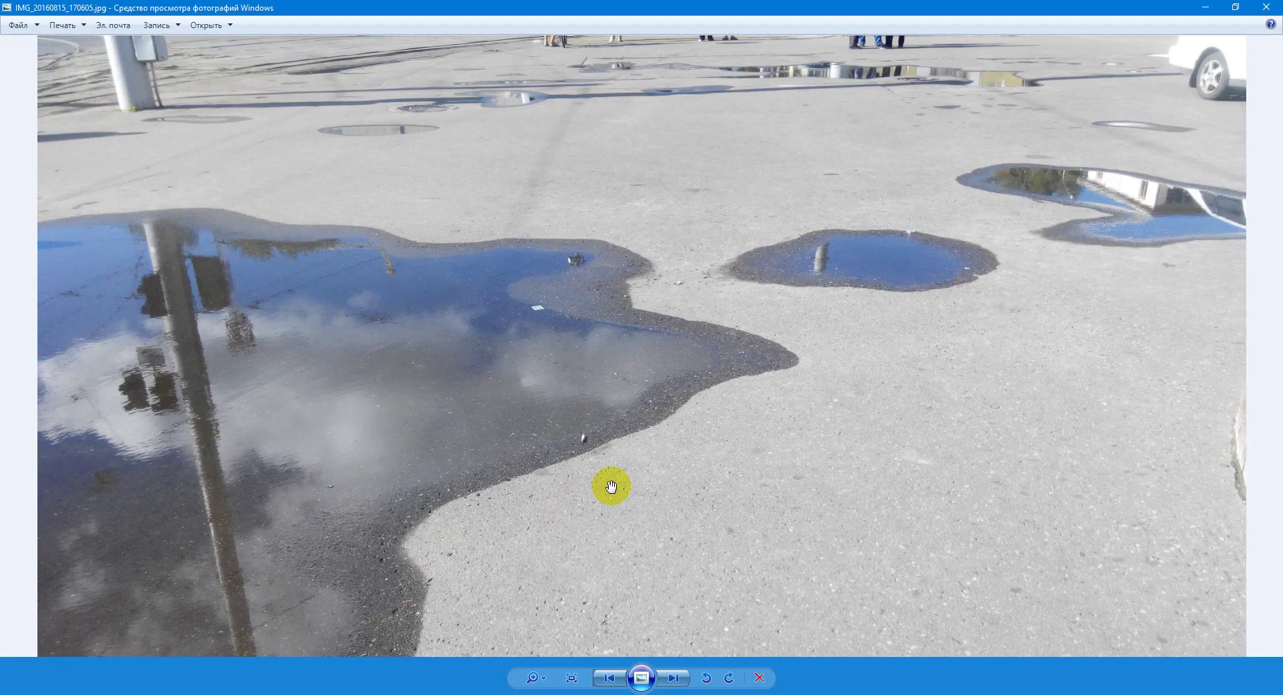
left_click(389, 622)
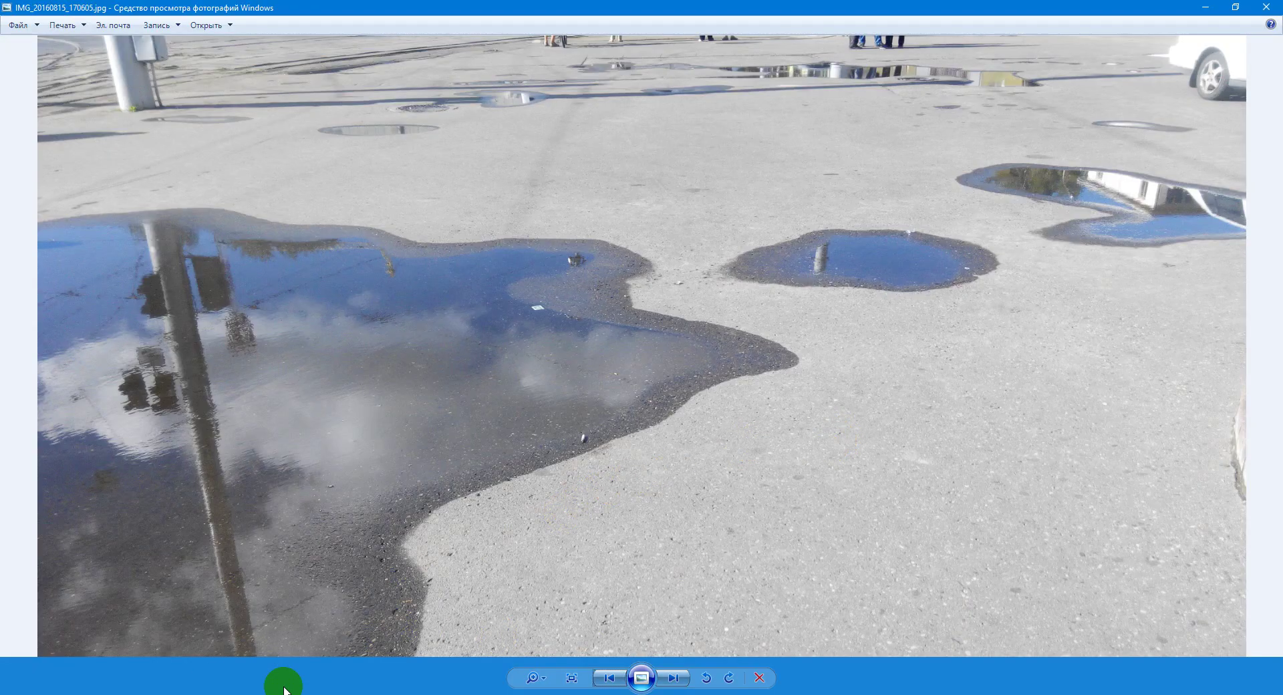
key("alt+Tab")
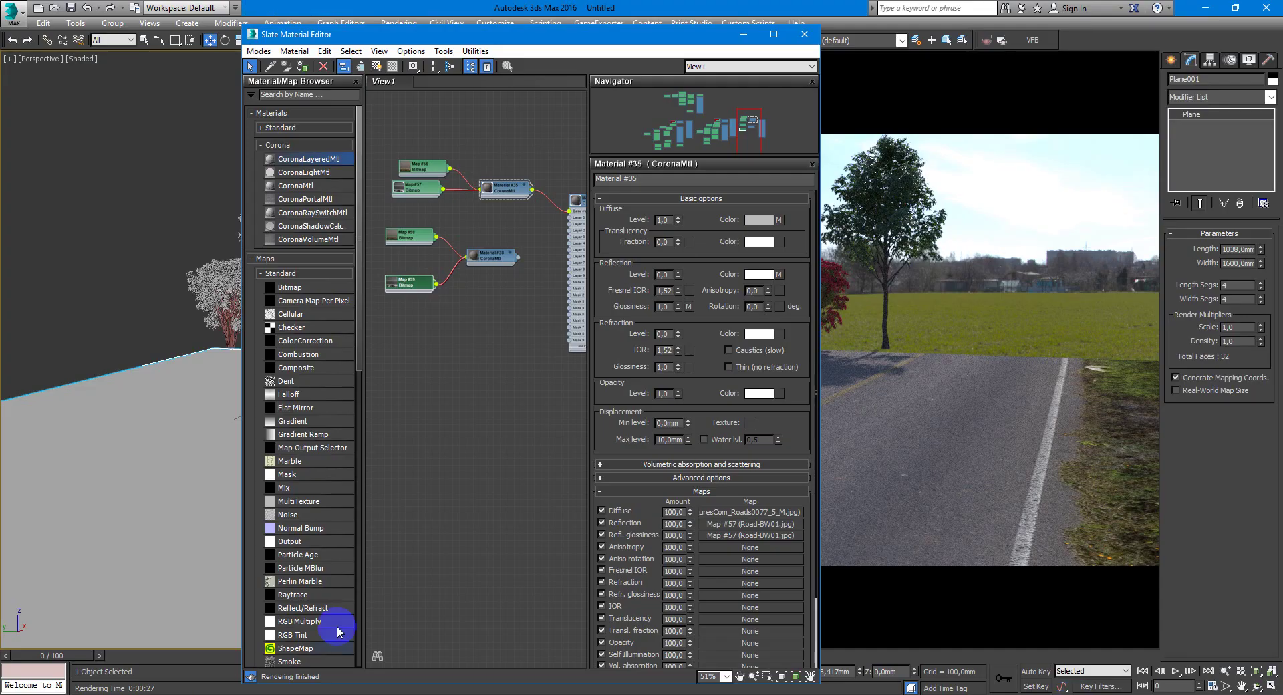
Step: Expand the copied CoronaMtl node and move its bitmaps to free space before its diffuse input
middle_click_drag(518, 360, 496, 419)
scroll(494, 354, "up", 2)
middle_click_drag(502, 305, 430, 322)
left_click_drag(431, 327, 461, 321)
left_click(419, 351)
middle_click_drag(413, 362, 535, 345)
left_click_drag(438, 288, 399, 289)
left_click(561, 311)
middle_click_drag(441, 310, 446, 310)
middle_click_drag(468, 428, 521, 423)
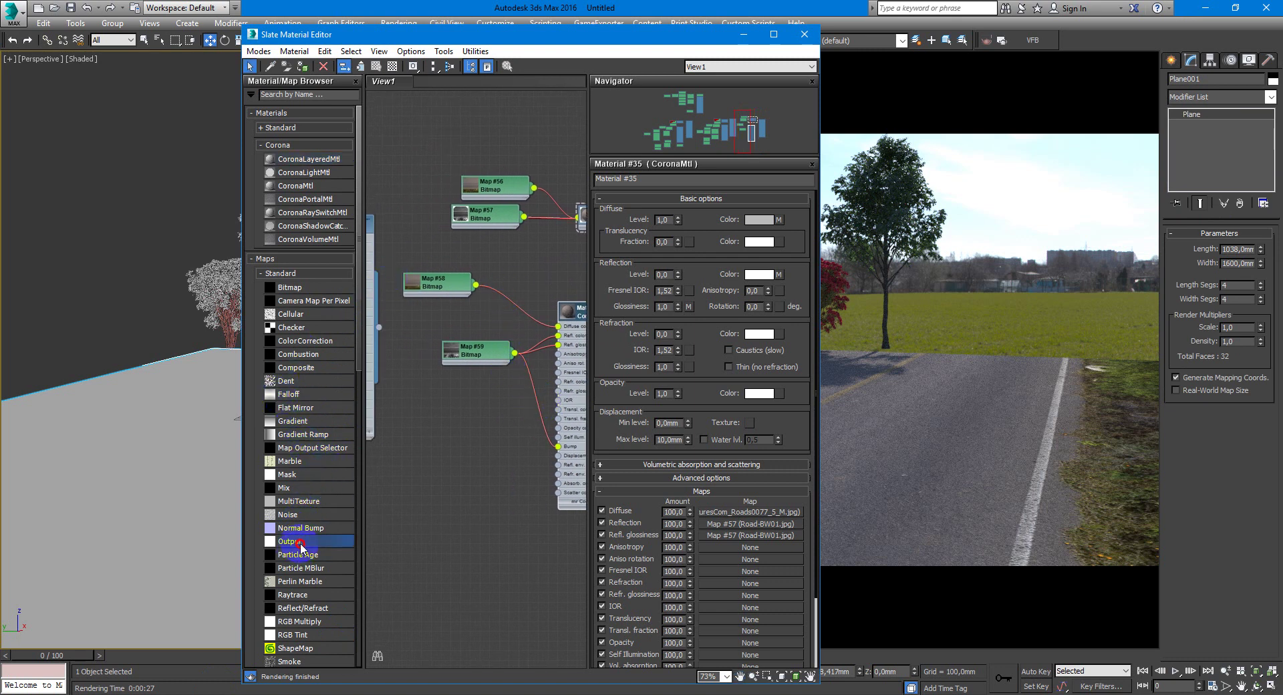
Step: Insert an Output map between the copied road texture and the copied CoronaMtl's diffuse color, and open its parameters
left_click_drag(303, 546, 518, 304)
middle_click_drag(524, 304, 464, 294)
left_click_drag(520, 300, 559, 281)
double_click(488, 273)
double_click(468, 275)
scroll(468, 276, "up", 3)
scroll(479, 335, "up", 2)
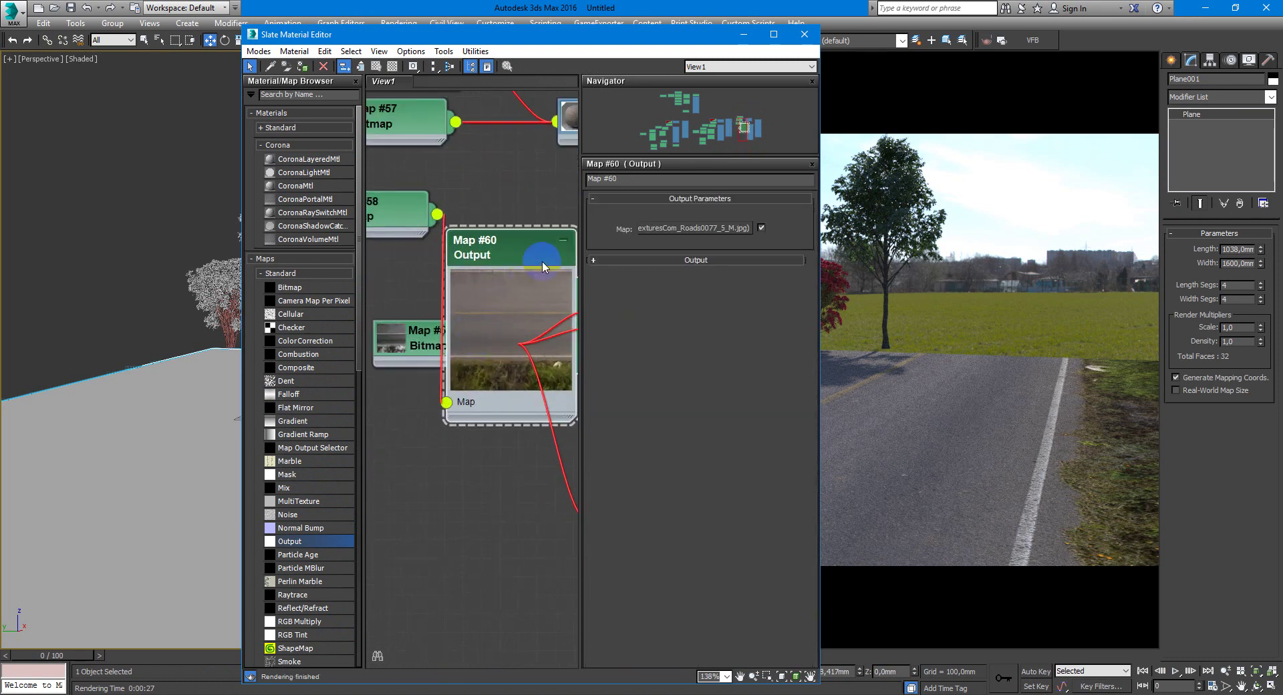
Step: Darken the copied road texture by setting the Output map's RGB Level to 0.3 and then 0.25, and collapse its node
left_click(659, 261)
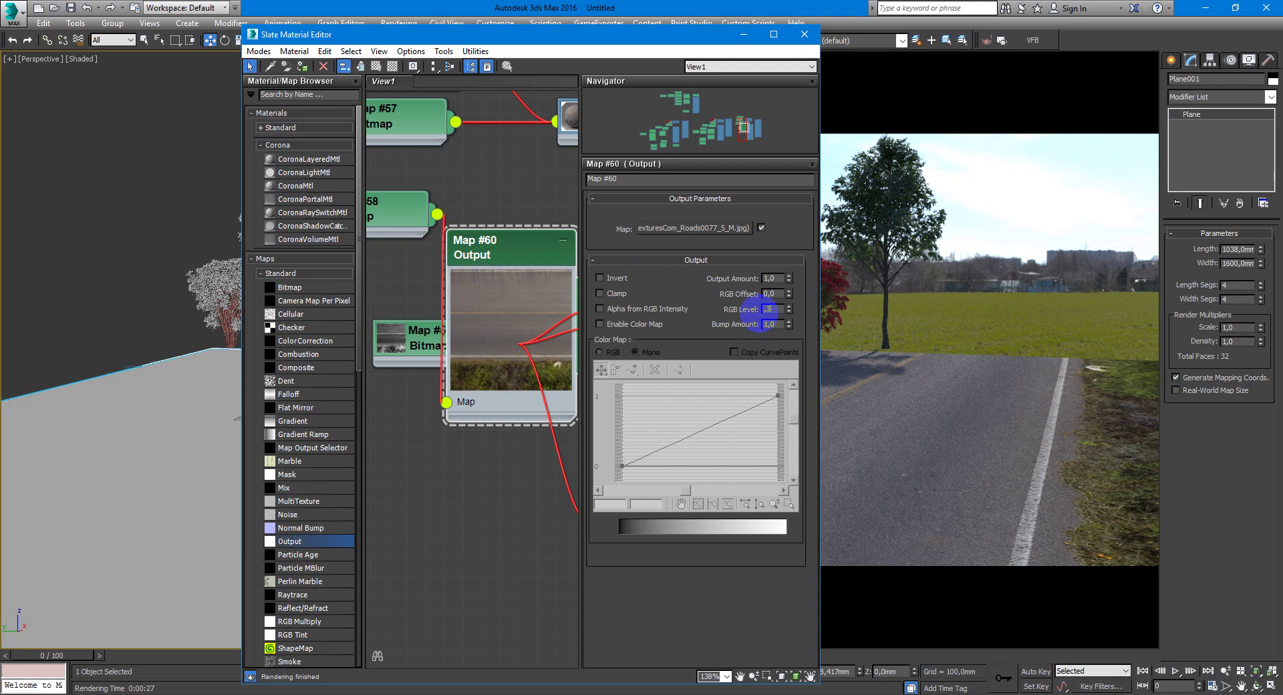
type(",3")
key("Return")
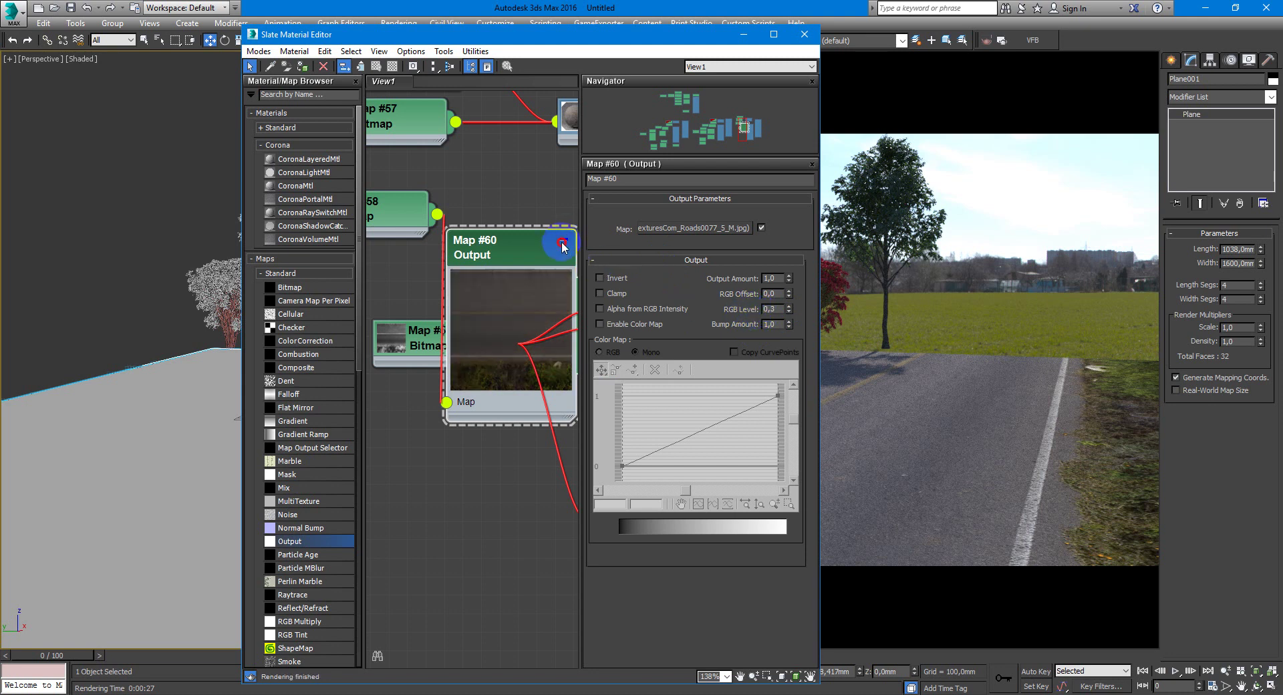
left_click(563, 243)
double_click(524, 274)
middle_click_drag(536, 257, 417, 252)
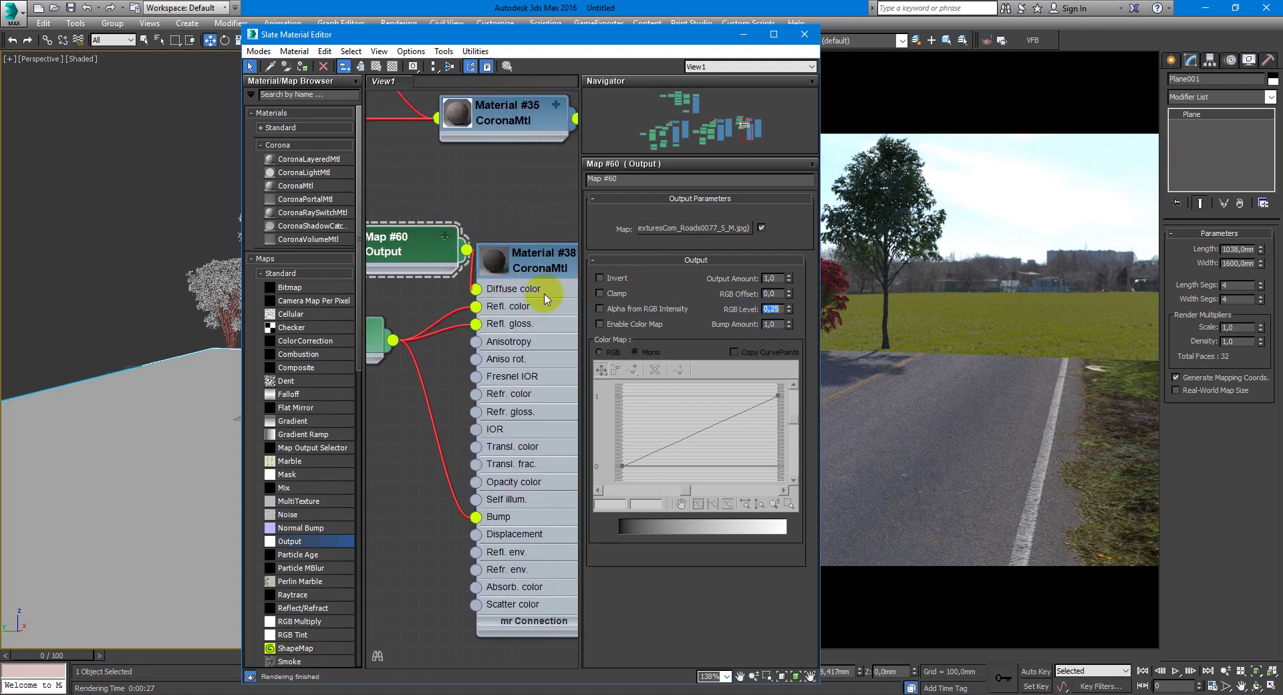
Step: Connect the darkened CoronaMtl to Layer 0 of the layered material, open the layered material's parameters, and realign the CoronaMtl node
scroll(532, 252, "down", 6)
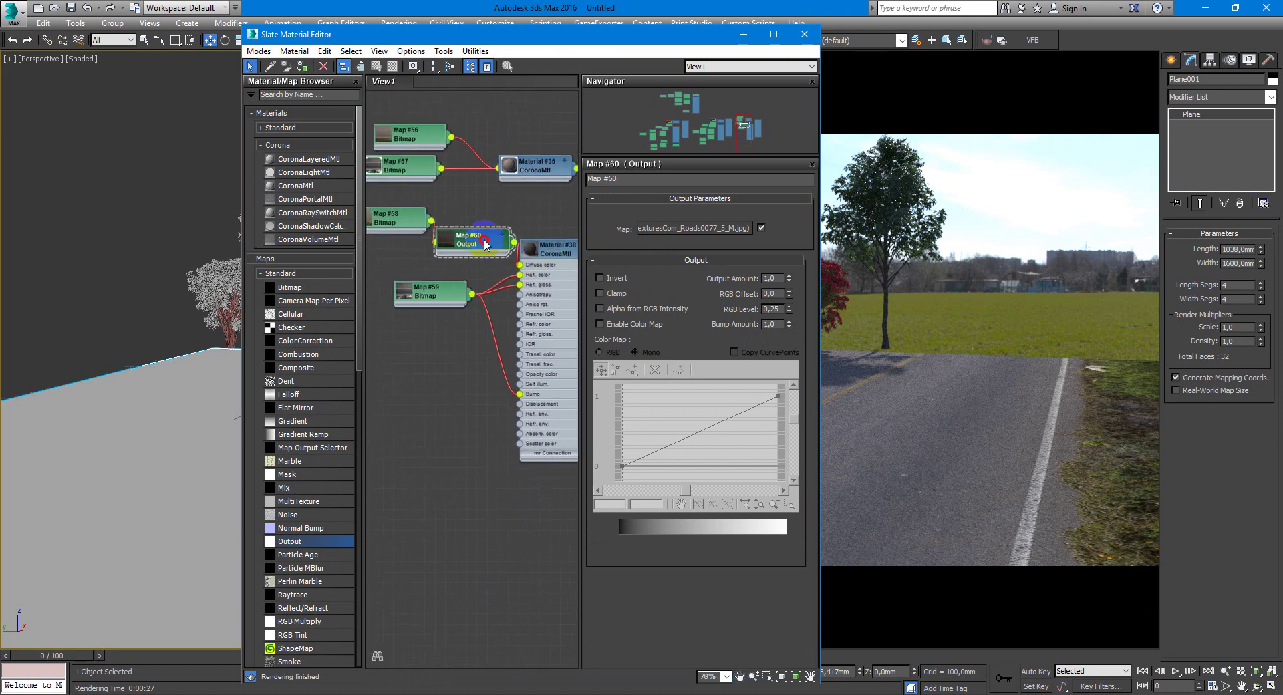
middle_click_drag(531, 251, 440, 248)
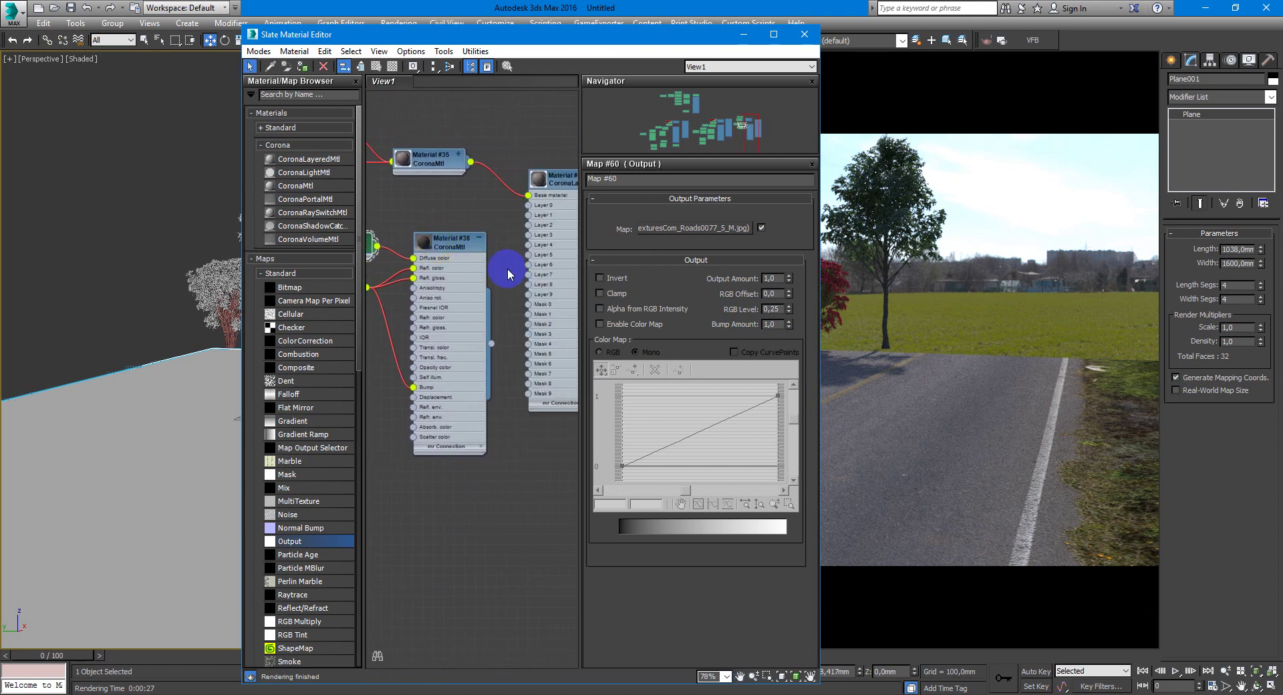
middle_click_drag(507, 278, 475, 287)
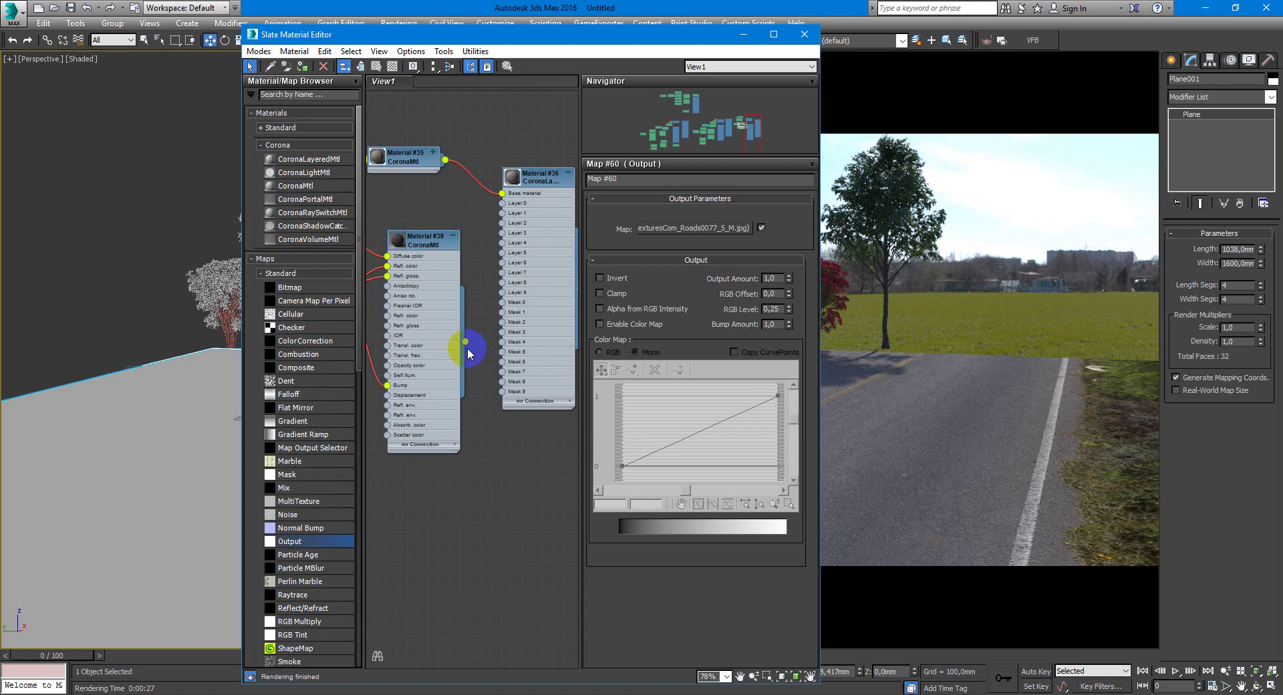
left_click_drag(468, 353, 503, 204)
double_click(542, 183)
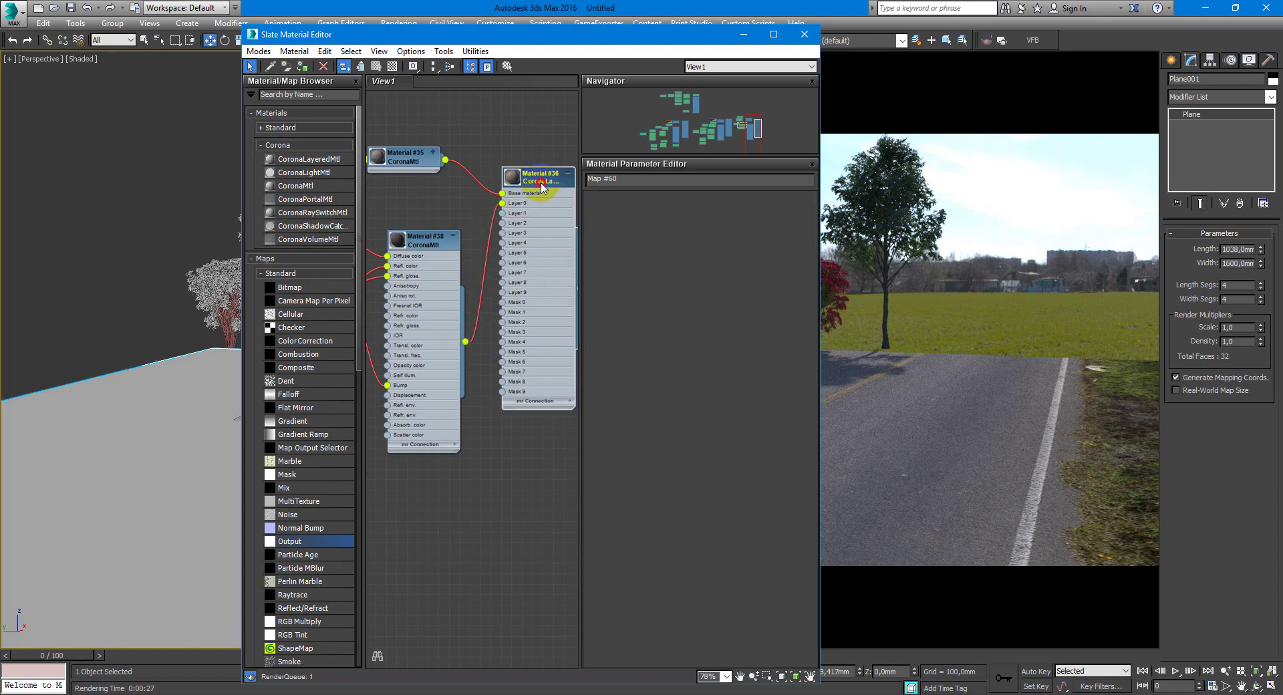
middle_click_drag(394, 262, 426, 275)
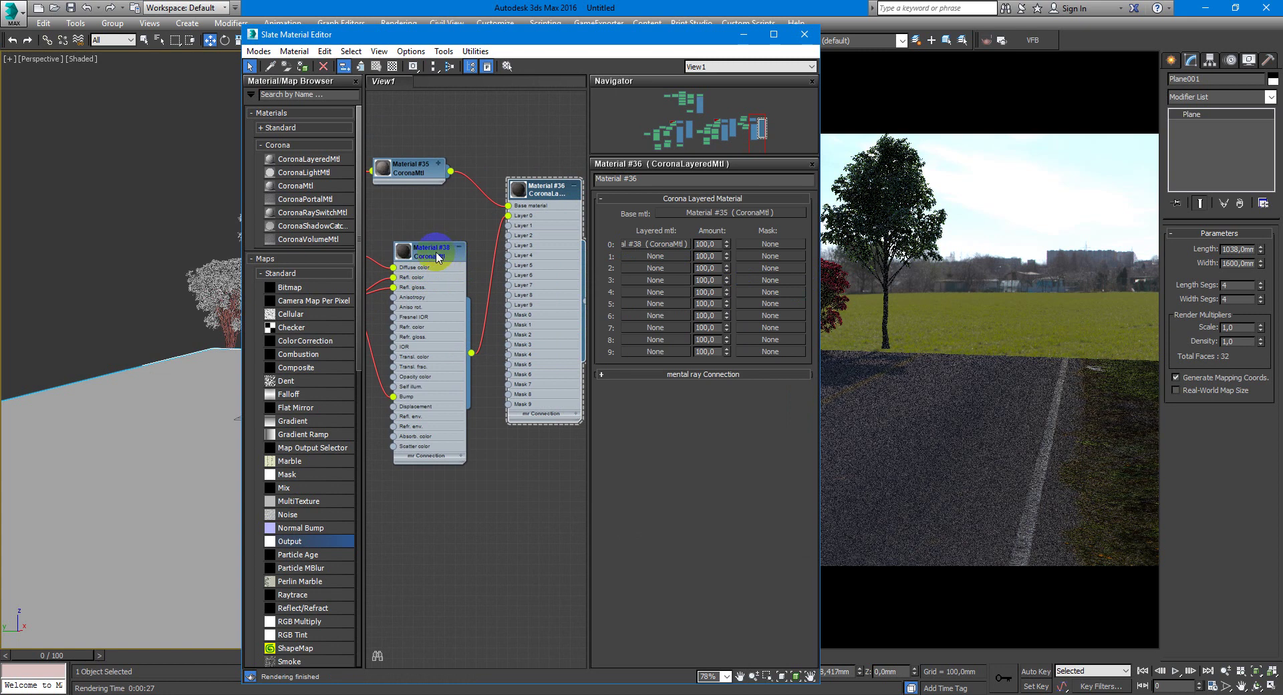
left_click_drag(438, 257, 417, 237)
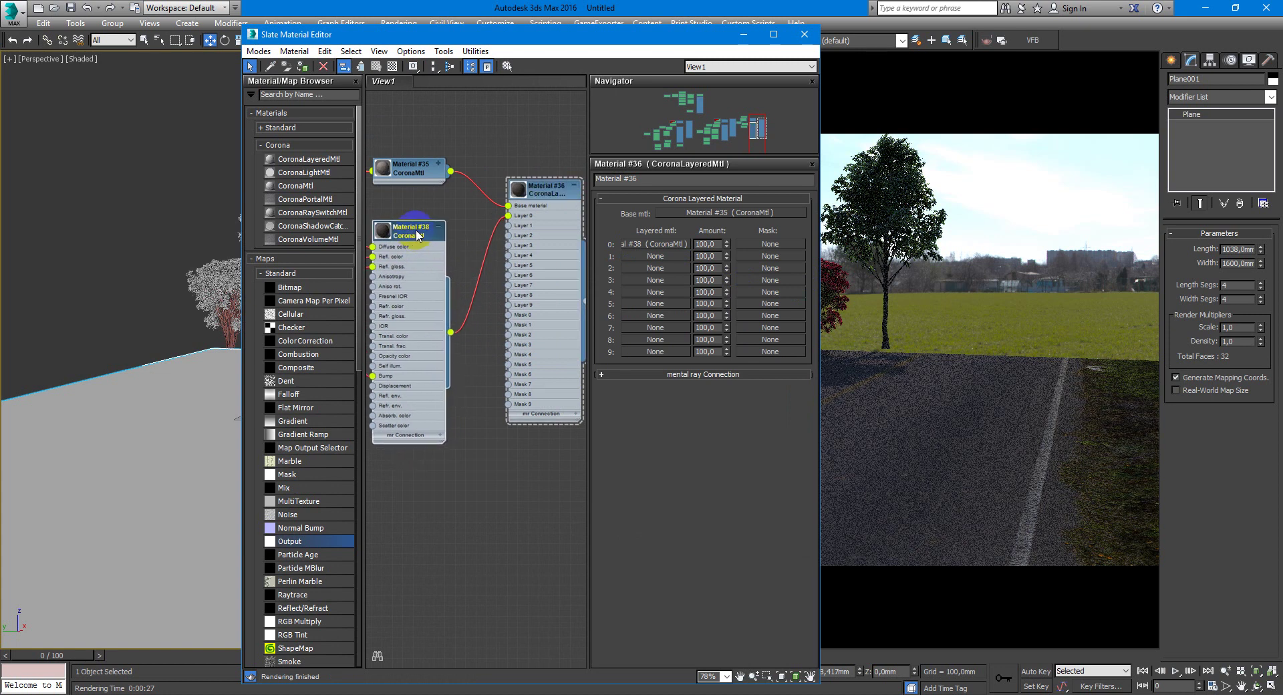
Step: Load diffuse-mask.jpg as the bitmap mask for layer 0 and place its node below the darkened CoronaMtl
left_click(775, 246)
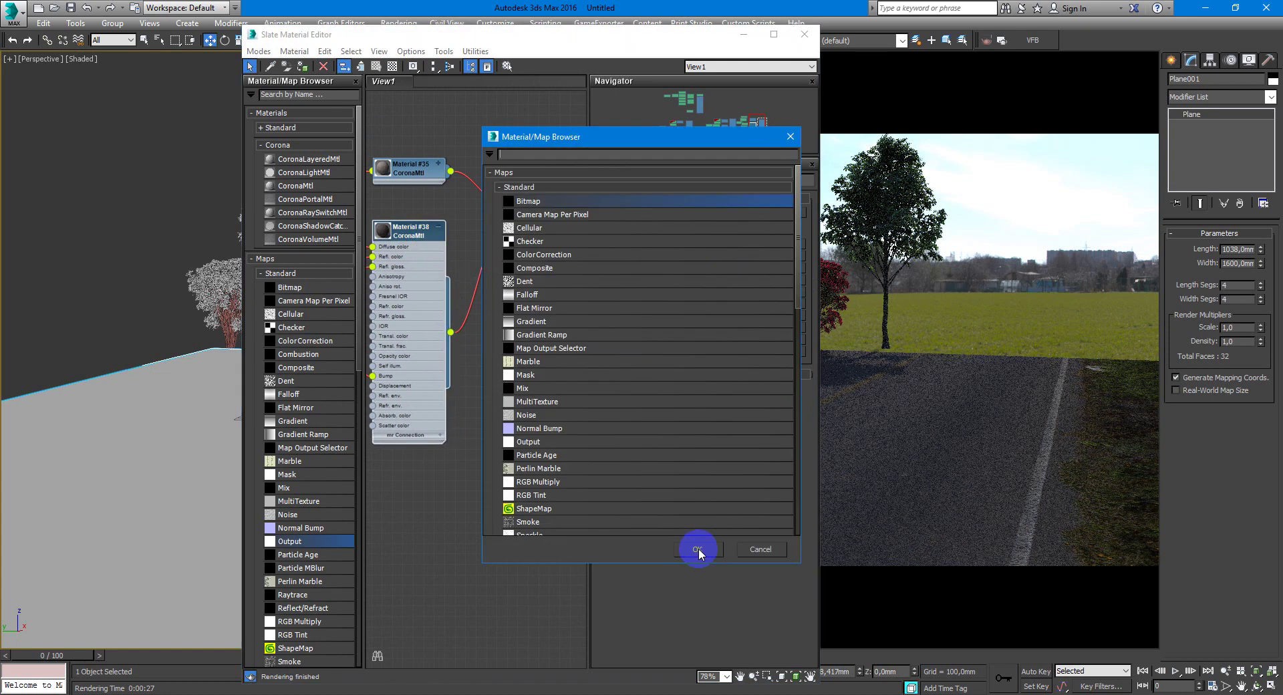
double_click(583, 201)
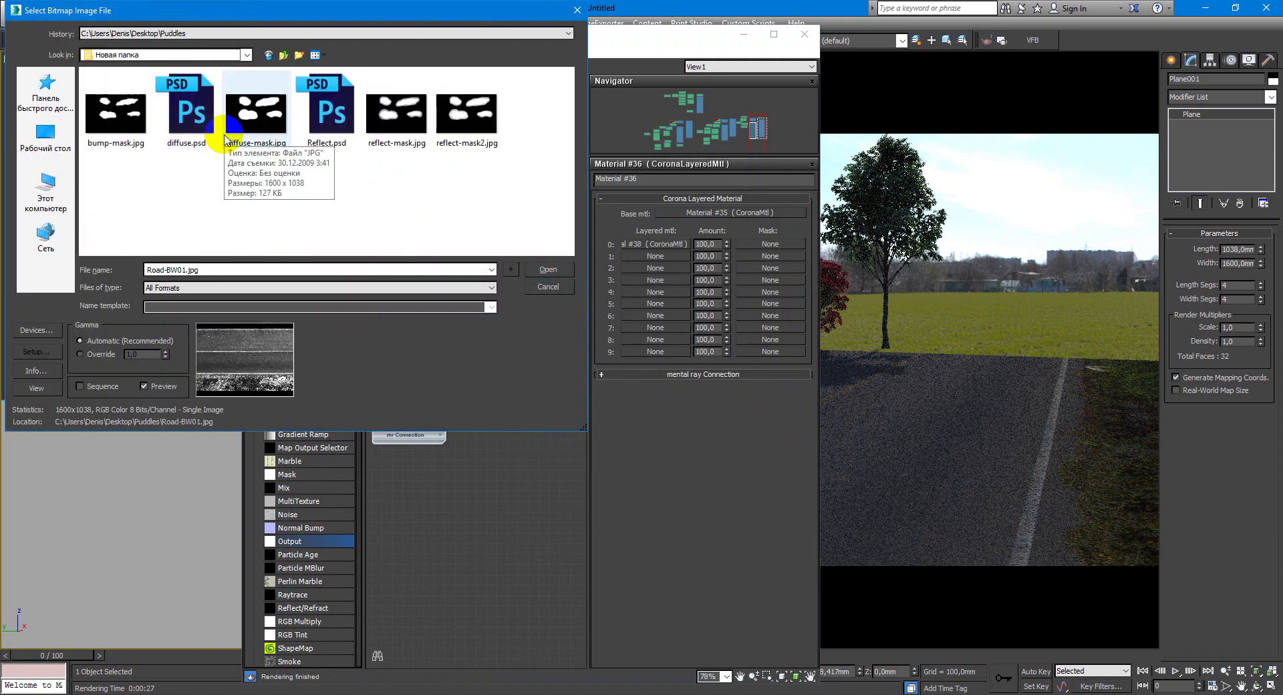
left_click(254, 119)
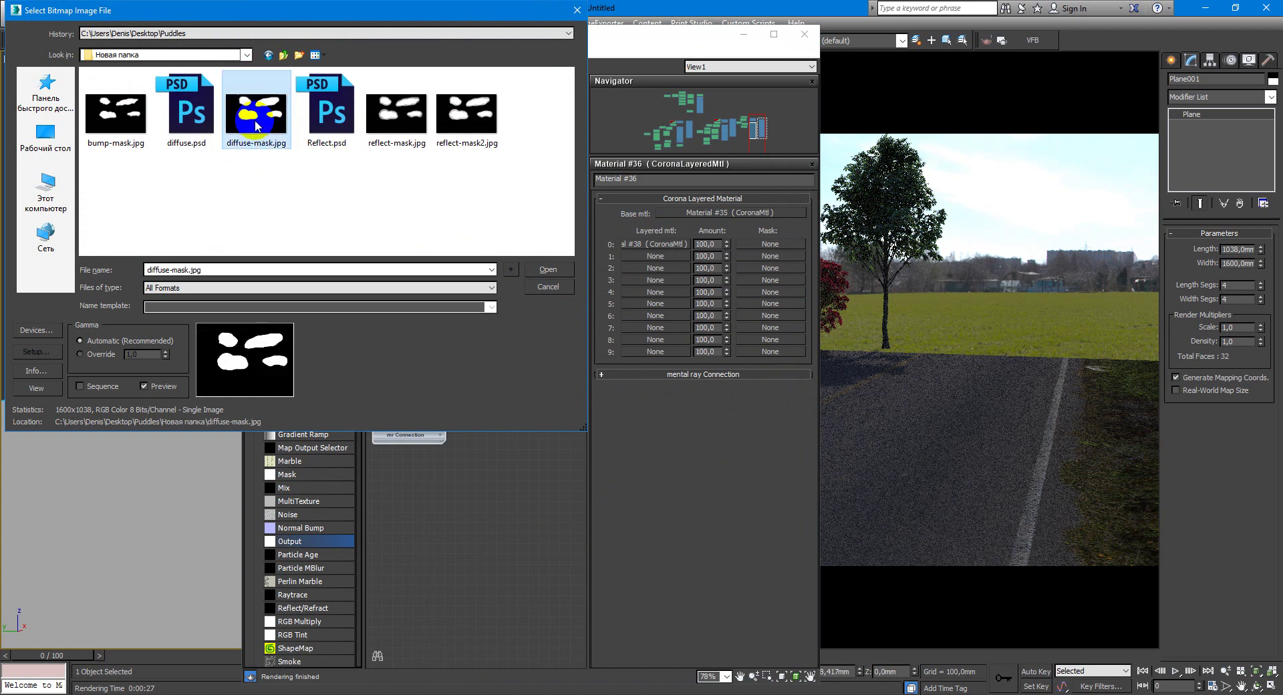
left_click(535, 261)
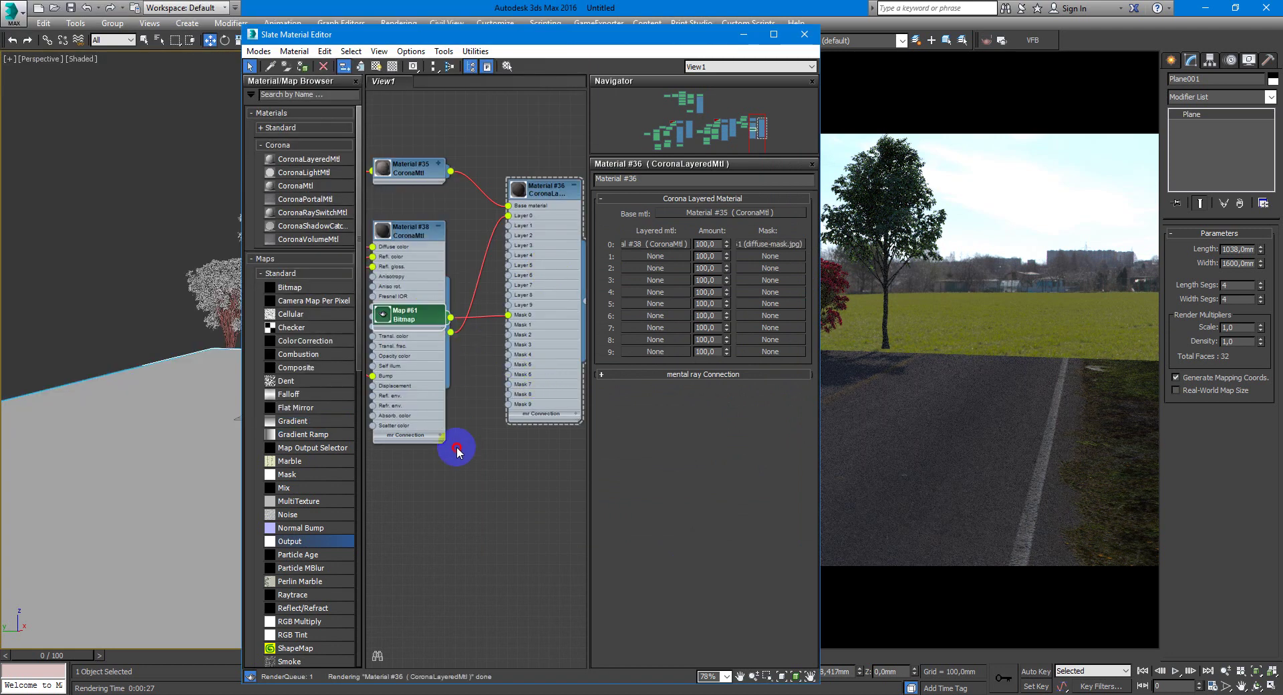
left_click_drag(421, 315, 413, 480)
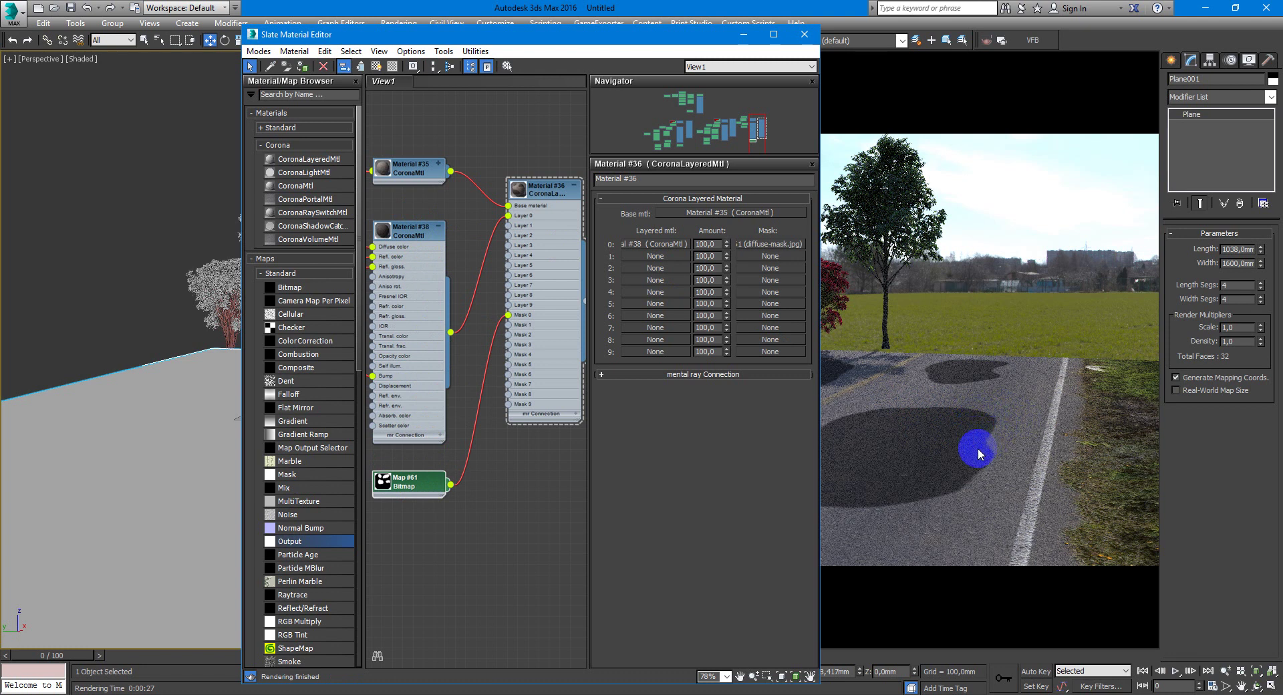
Step: Reposition the black-and-white road bitmap node and disconnect it from the darkened CoronaMtl's bump input
mouse_move(214, 694)
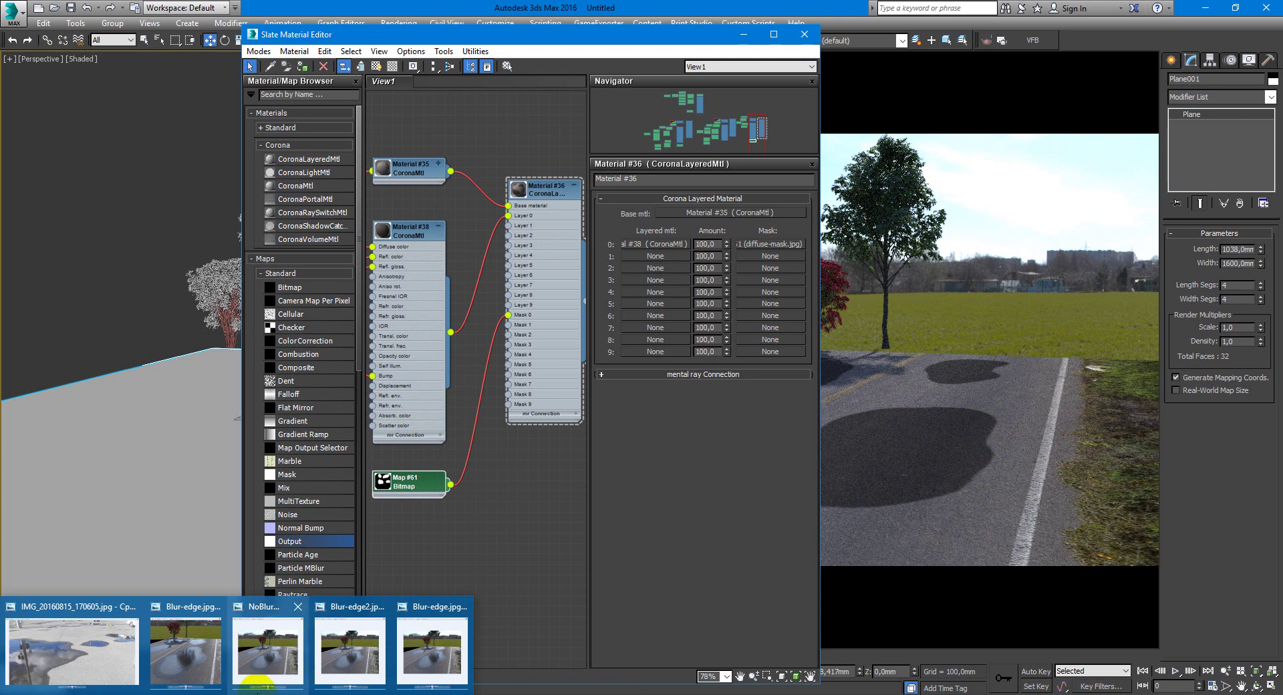
middle_click_drag(504, 497, 524, 491)
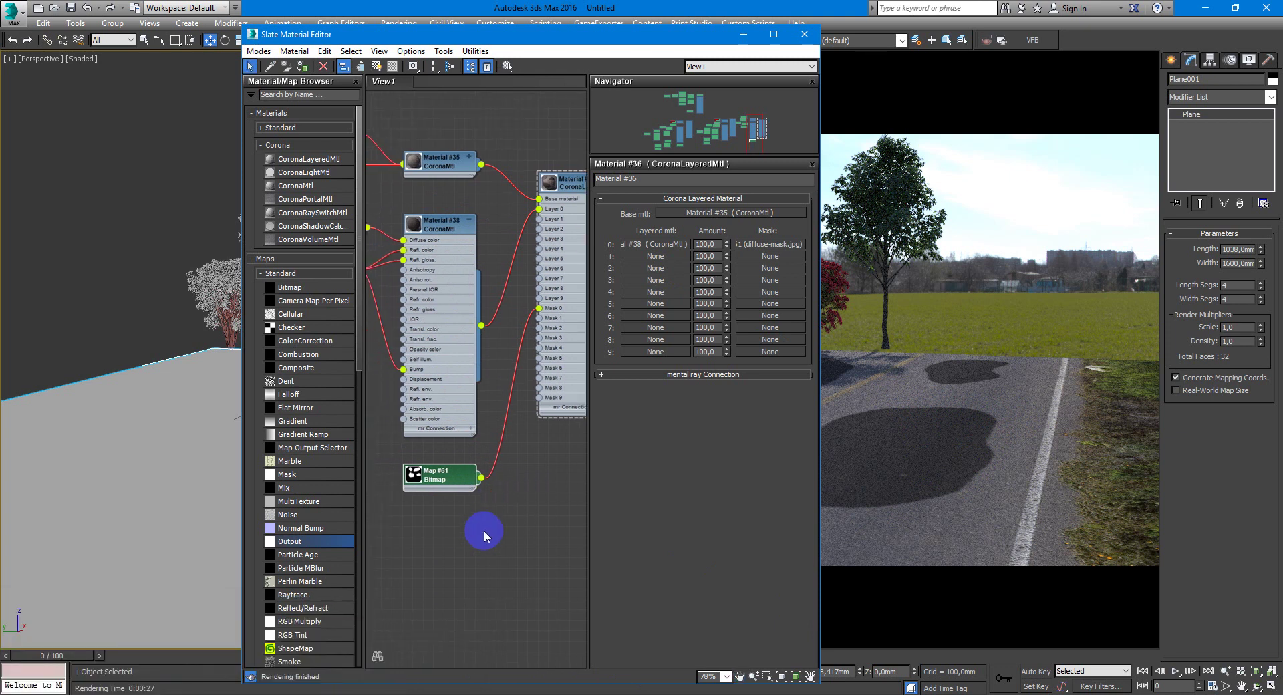
middle_click_drag(484, 530, 519, 529)
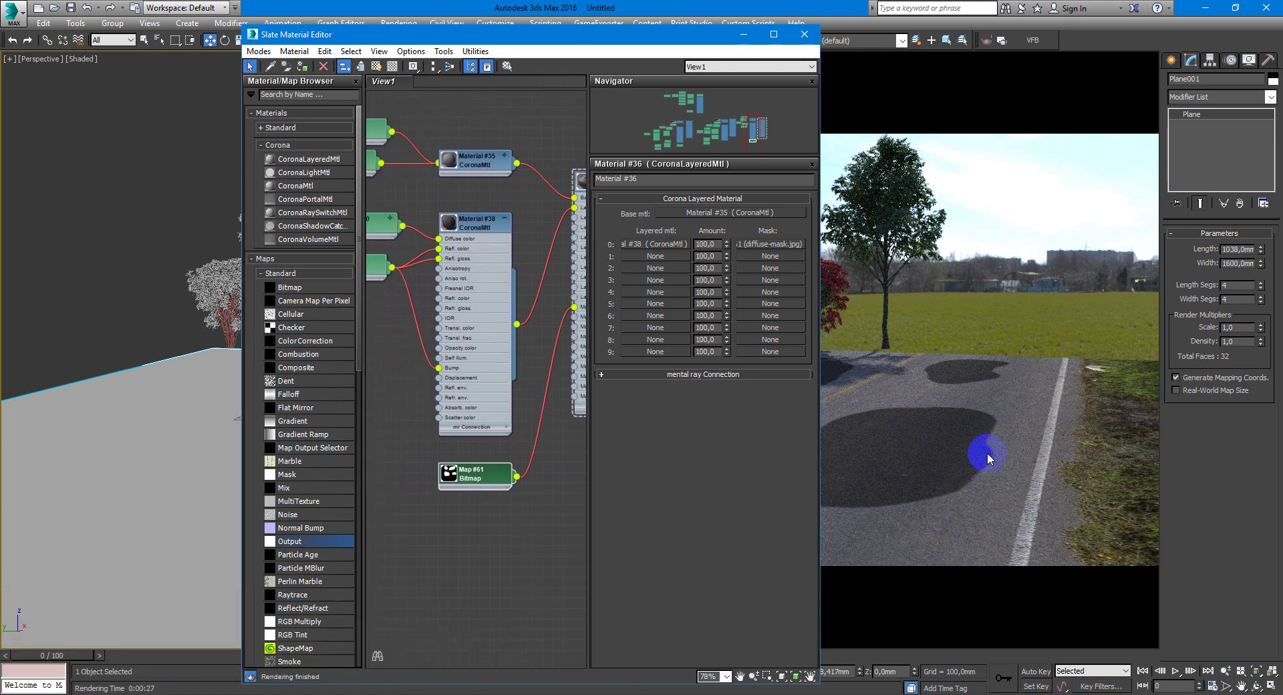
middle_click_drag(489, 448, 527, 470)
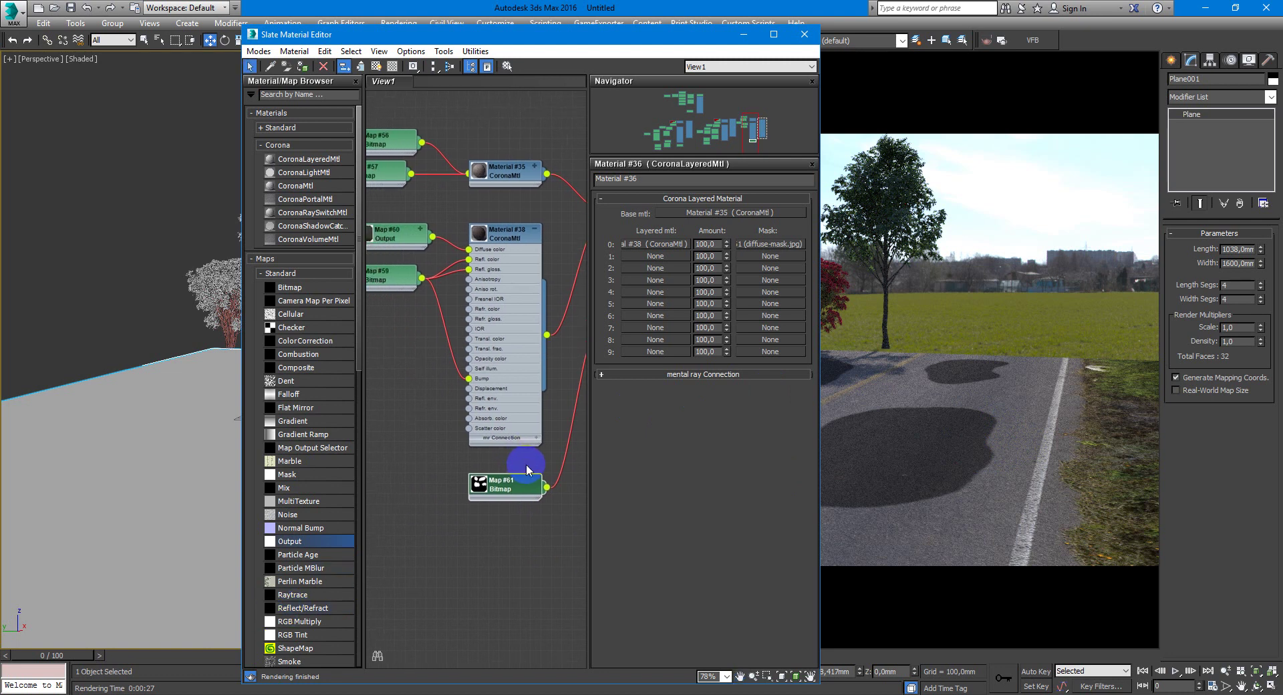
middle_click_drag(442, 365, 476, 358)
left_click_drag(431, 276, 409, 287)
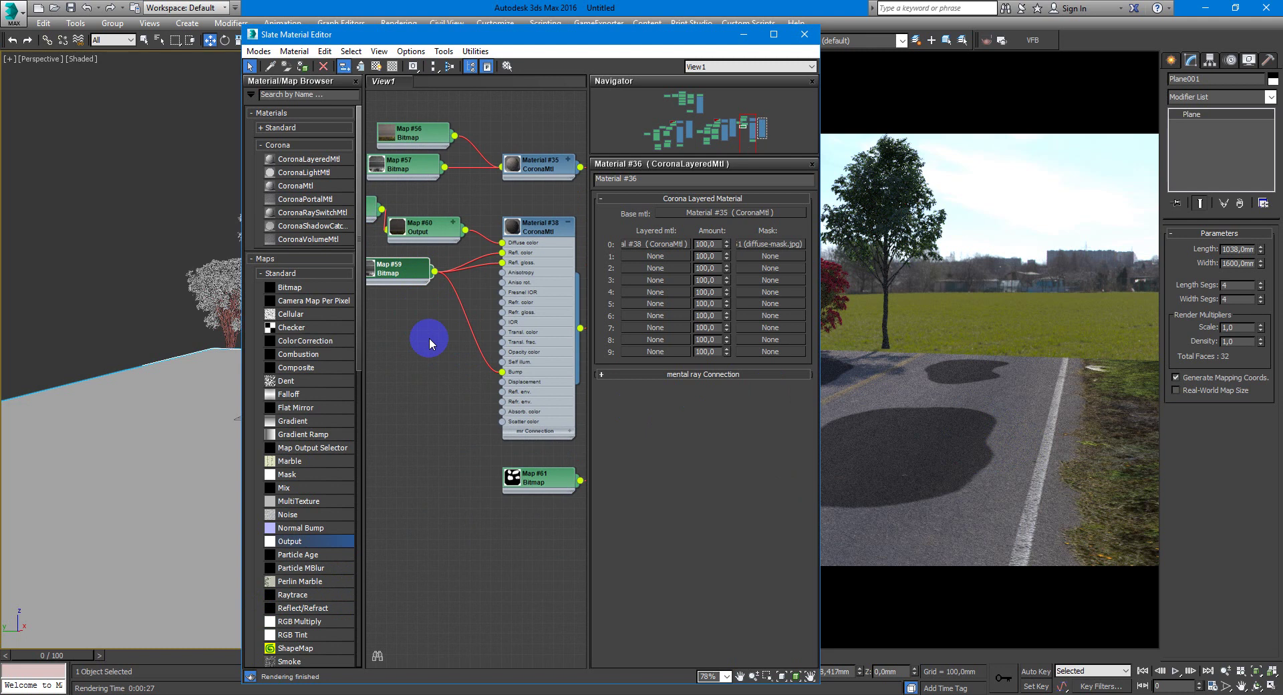
middle_click_drag(427, 326, 469, 308)
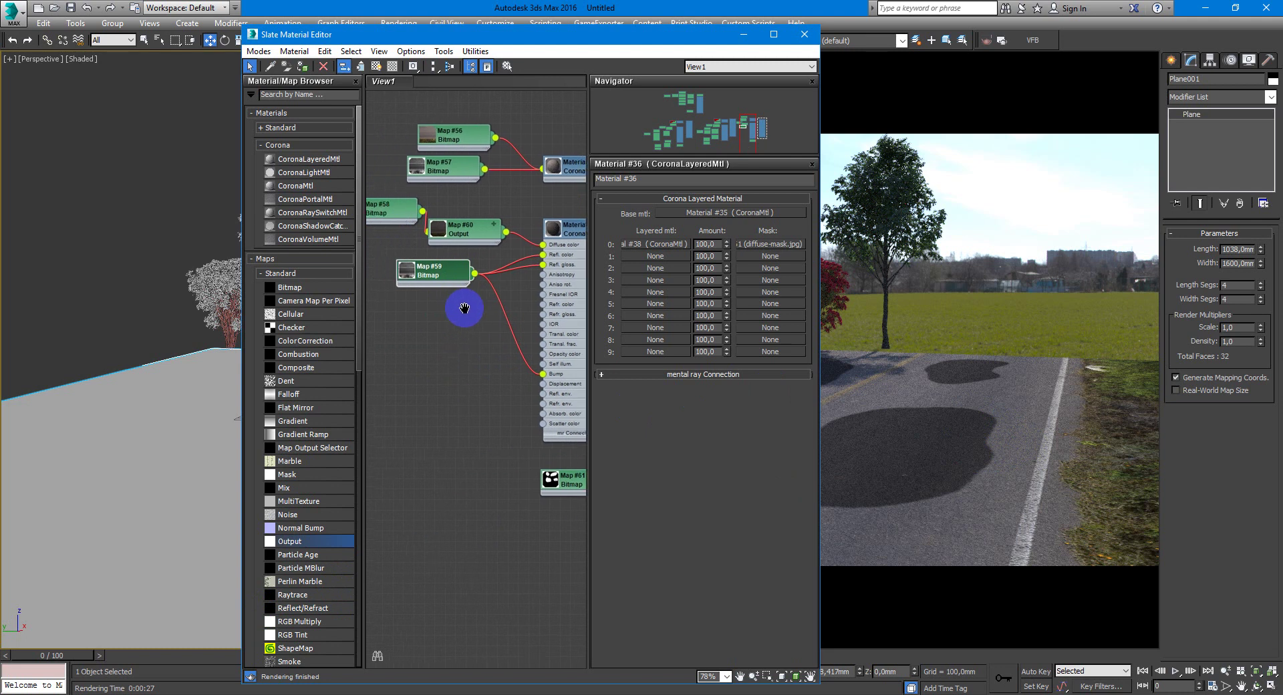
scroll(468, 308, "down", 2)
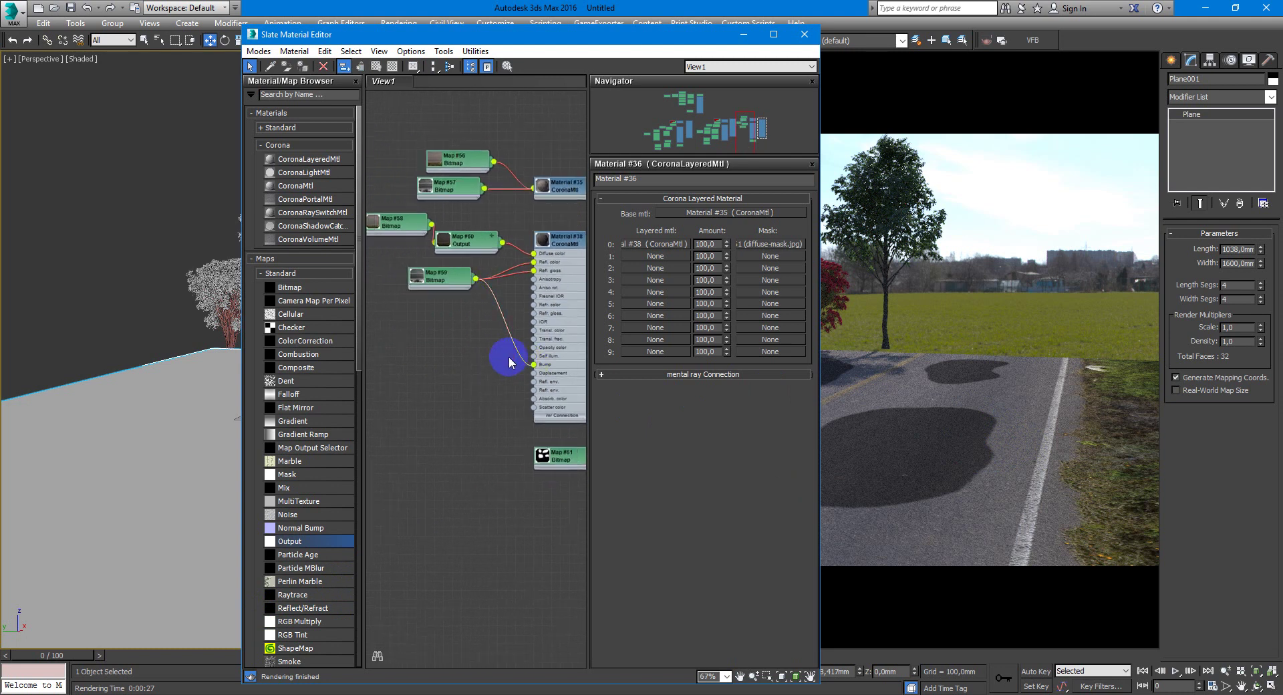
left_click_drag(534, 365, 437, 296)
Step: Change the Road-BW01.jpg bitmap feeding the darkened CoronaMtl's reflection to a Mix map, keeping the old map as a sub-map
scroll(419, 320, "up", 5)
right_click(429, 260)
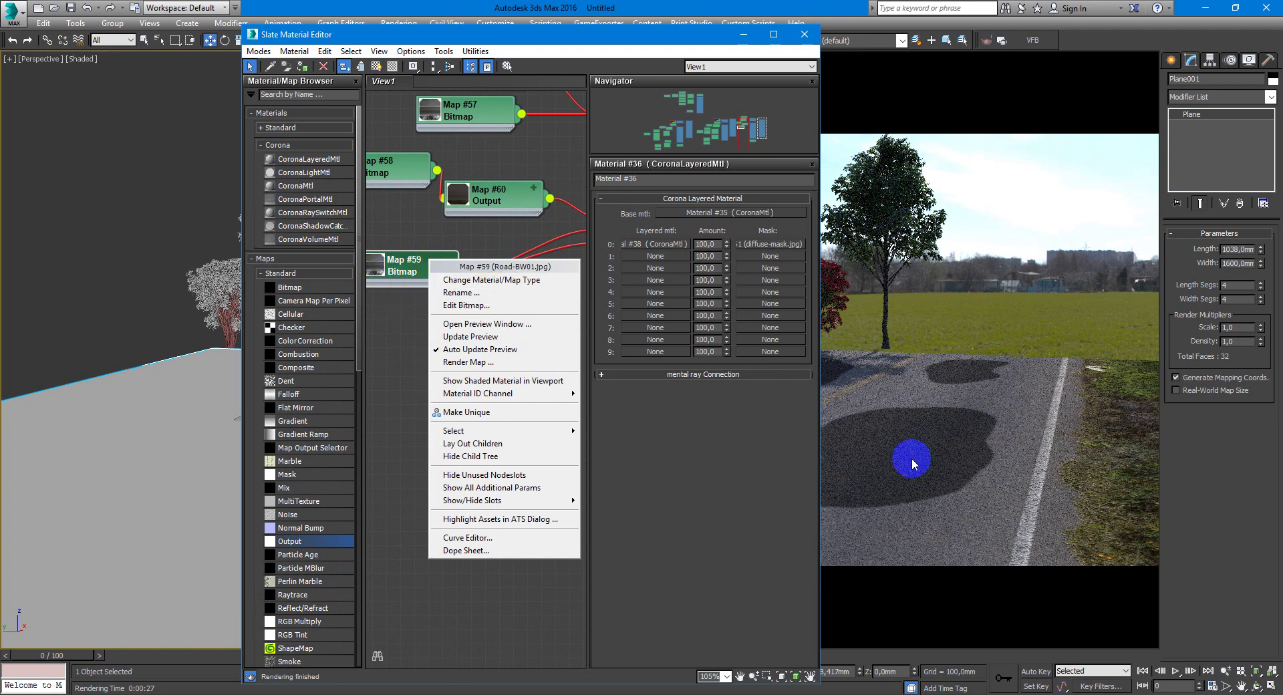
left_click(503, 286)
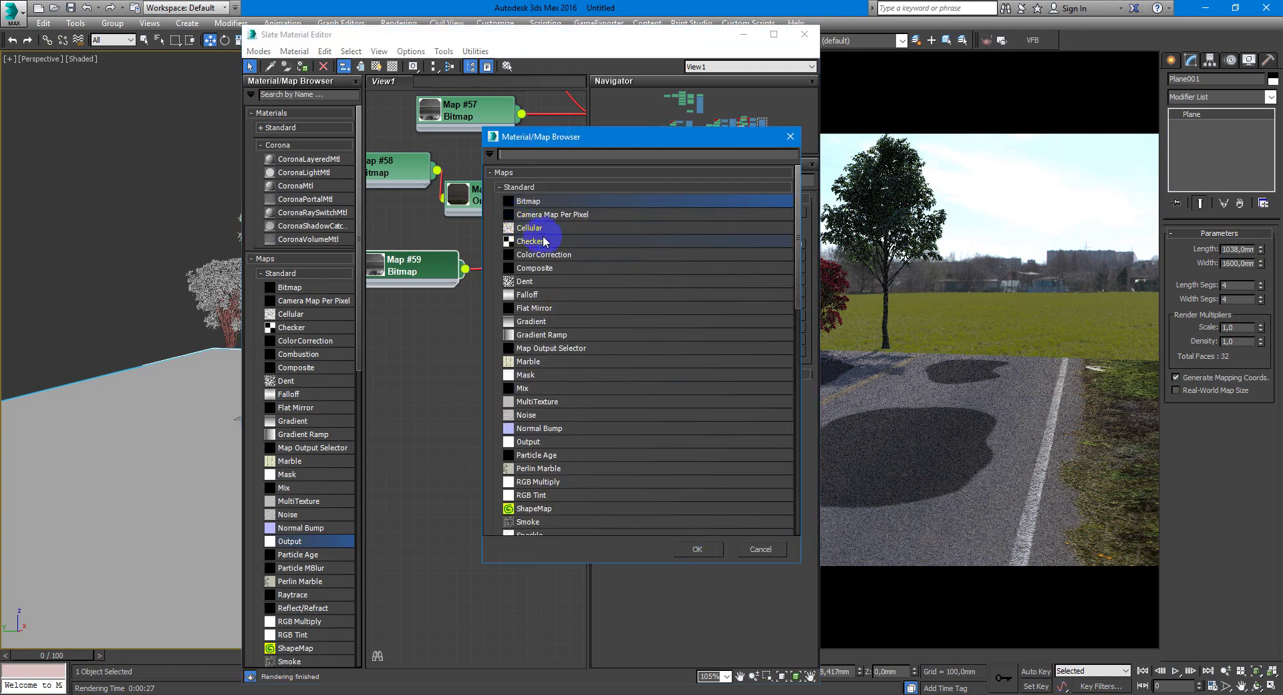
double_click(522, 388)
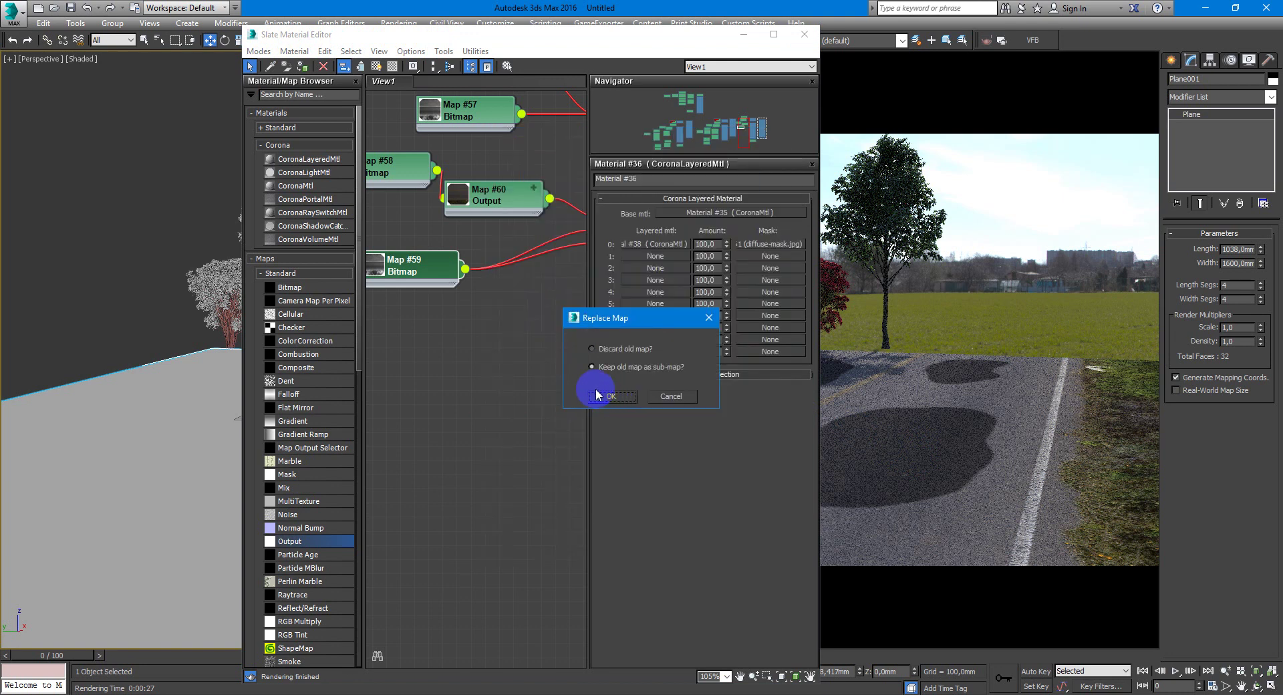
left_click(611, 396)
scroll(468, 331, "down", 2)
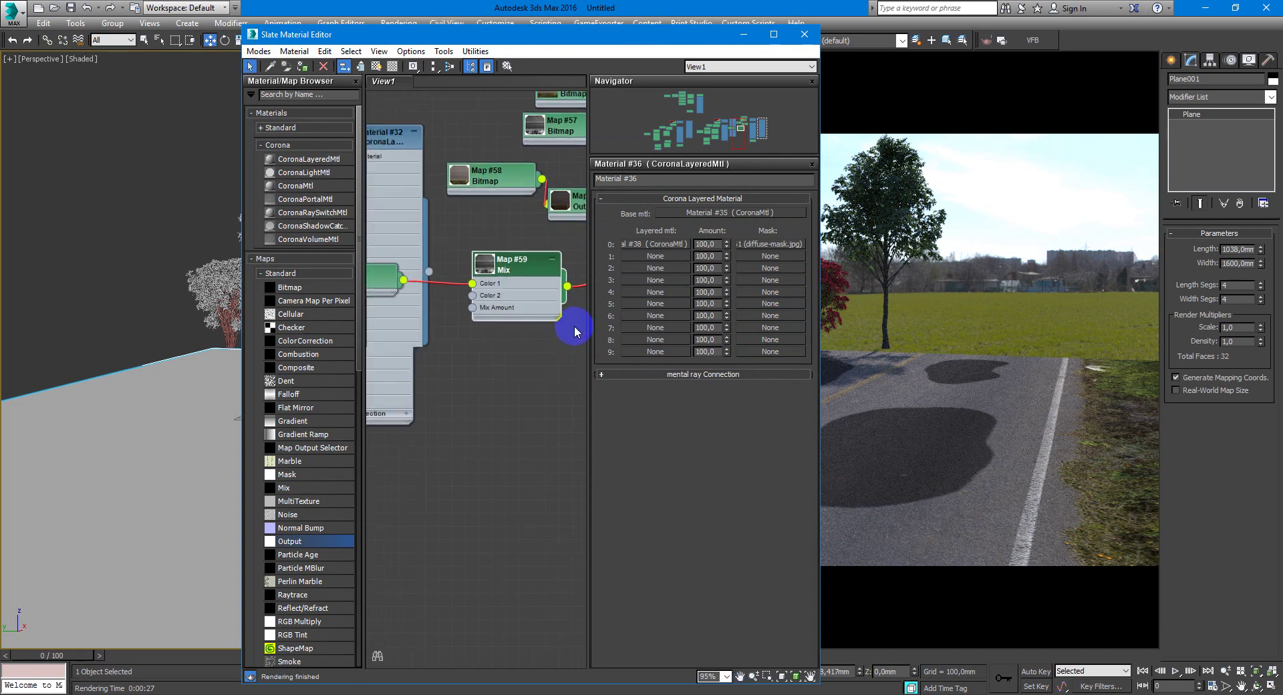
scroll(483, 319, "down", 8)
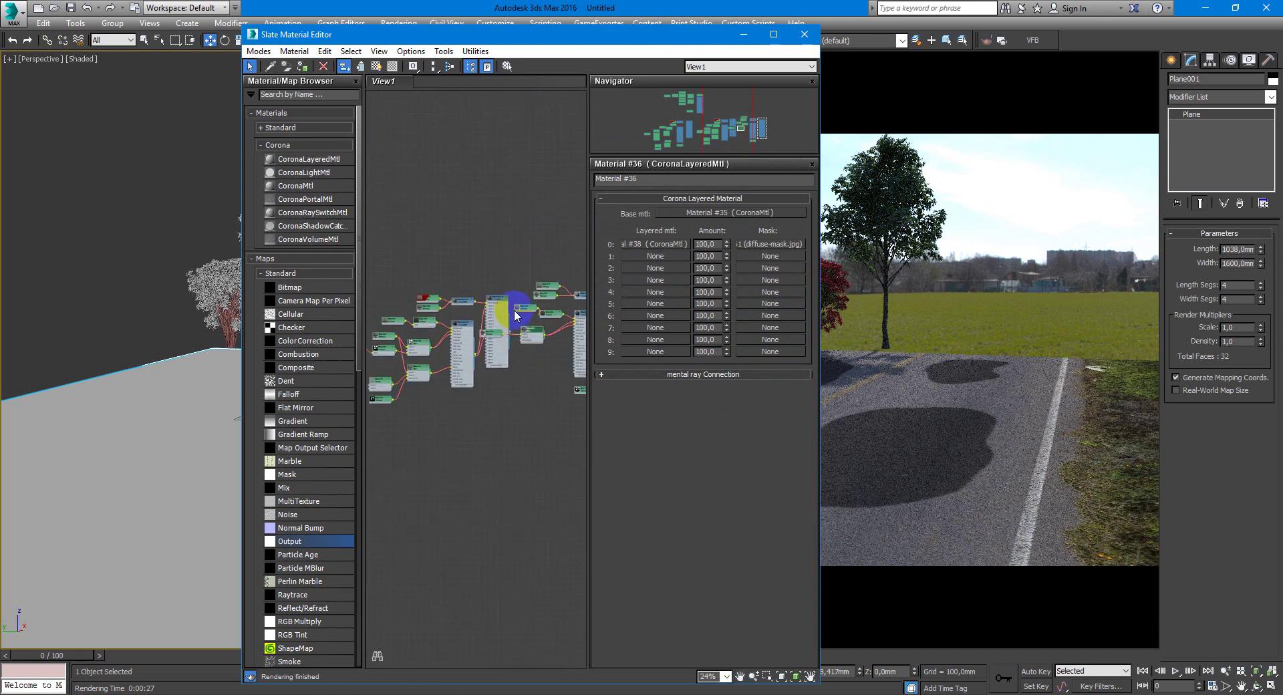
middle_click_drag(495, 305, 430, 201)
scroll(467, 340, "up", 5)
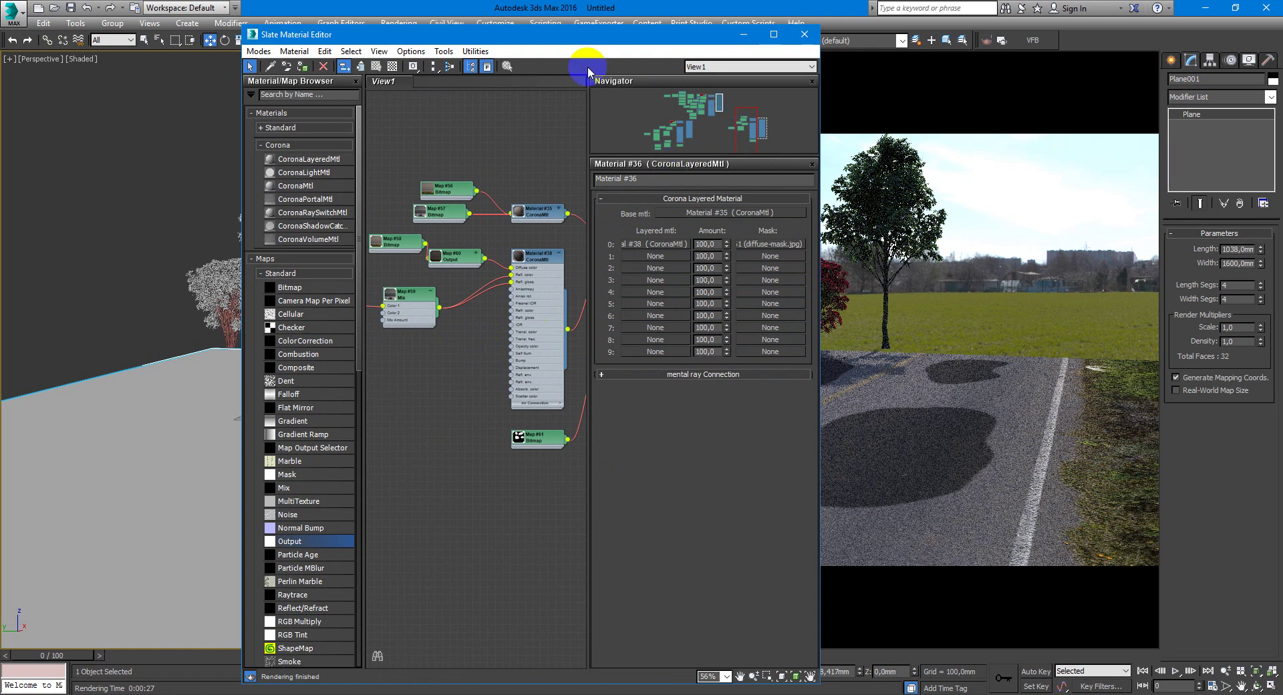
Step: Move the material editor off the render and load reflect-mask2.jpg as the reflection Mix map's Mix Amount bitmap
left_click_drag(529, 35, 302, 25)
middle_click_drag(226, 351, 288, 357)
scroll(267, 325, "up", 1)
scroll(286, 342, "up", 5)
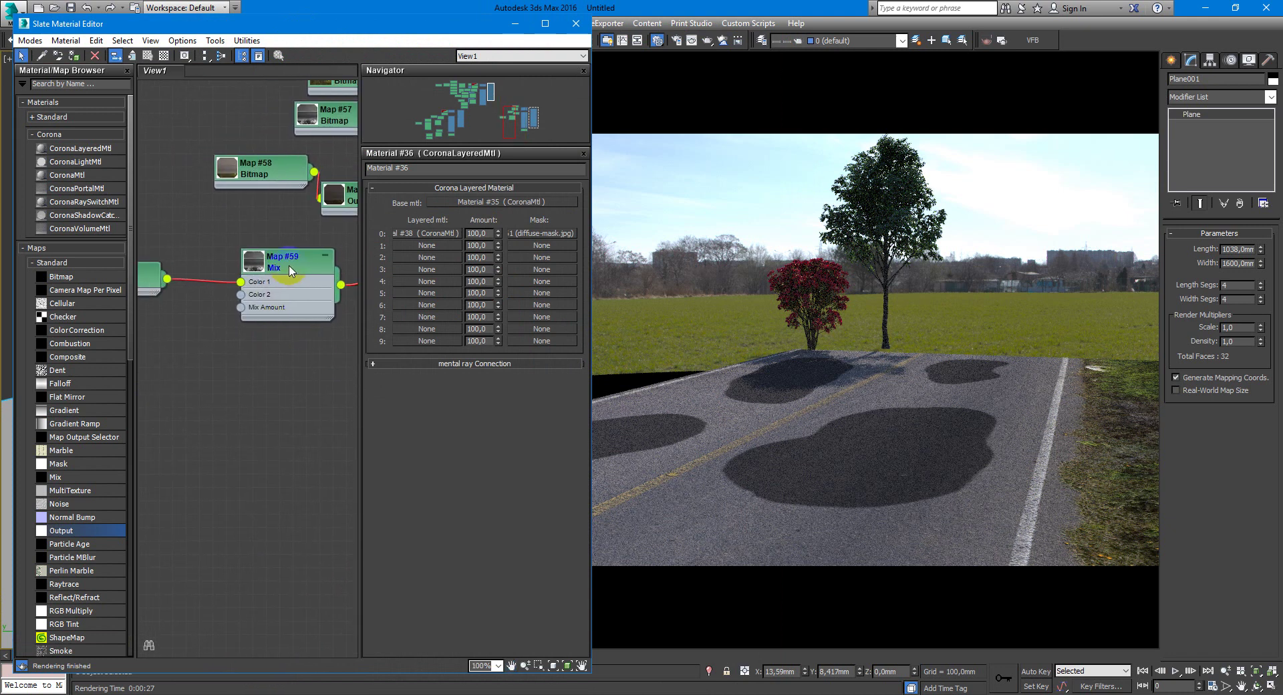
left_click(289, 270)
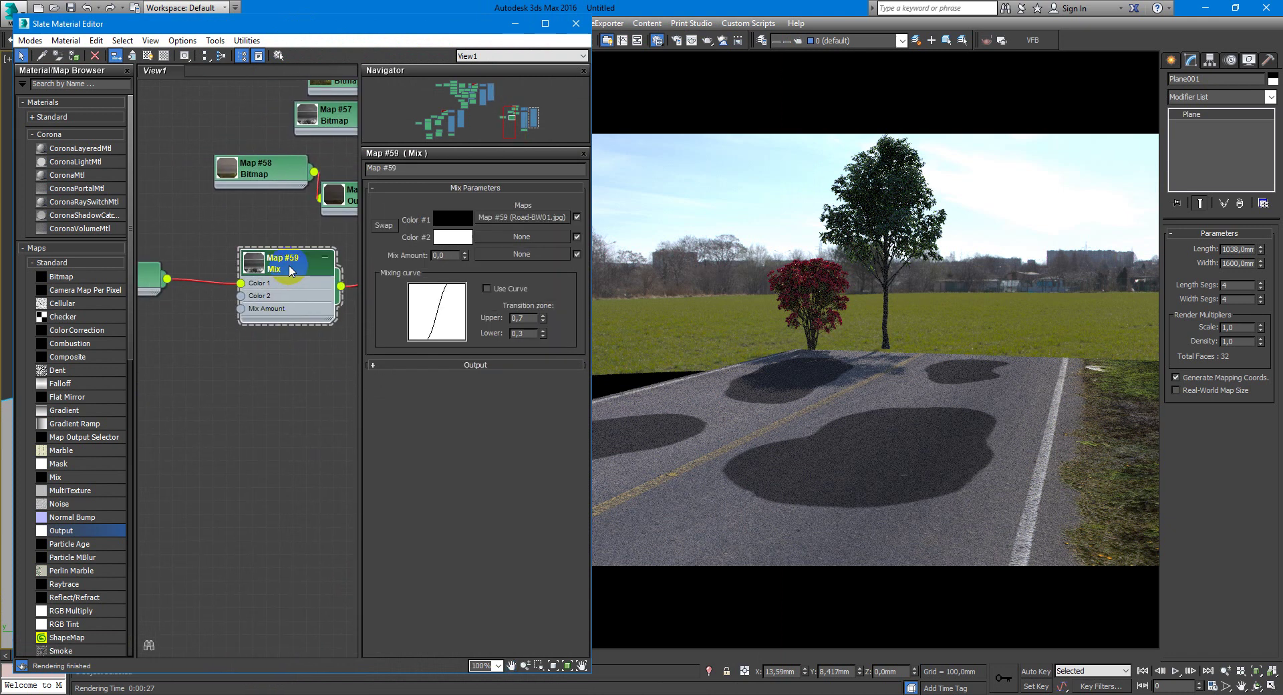
left_click(528, 255)
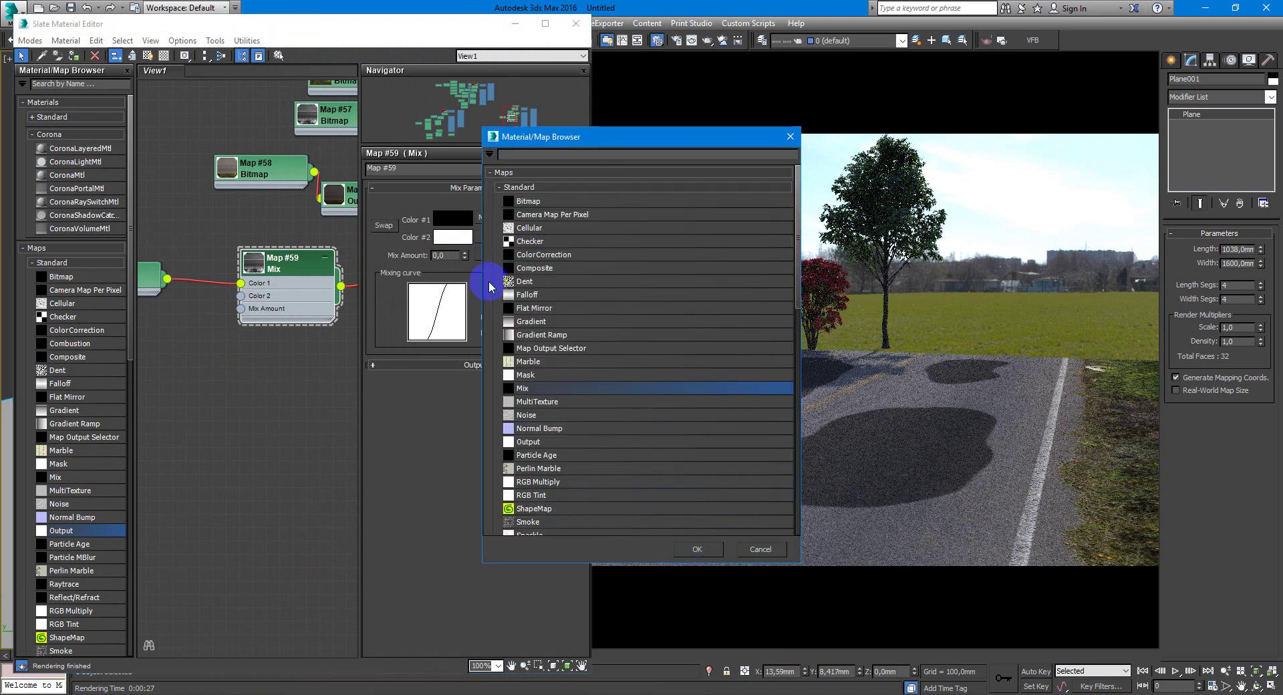
double_click(551, 201)
left_click(468, 115)
left_click(548, 270)
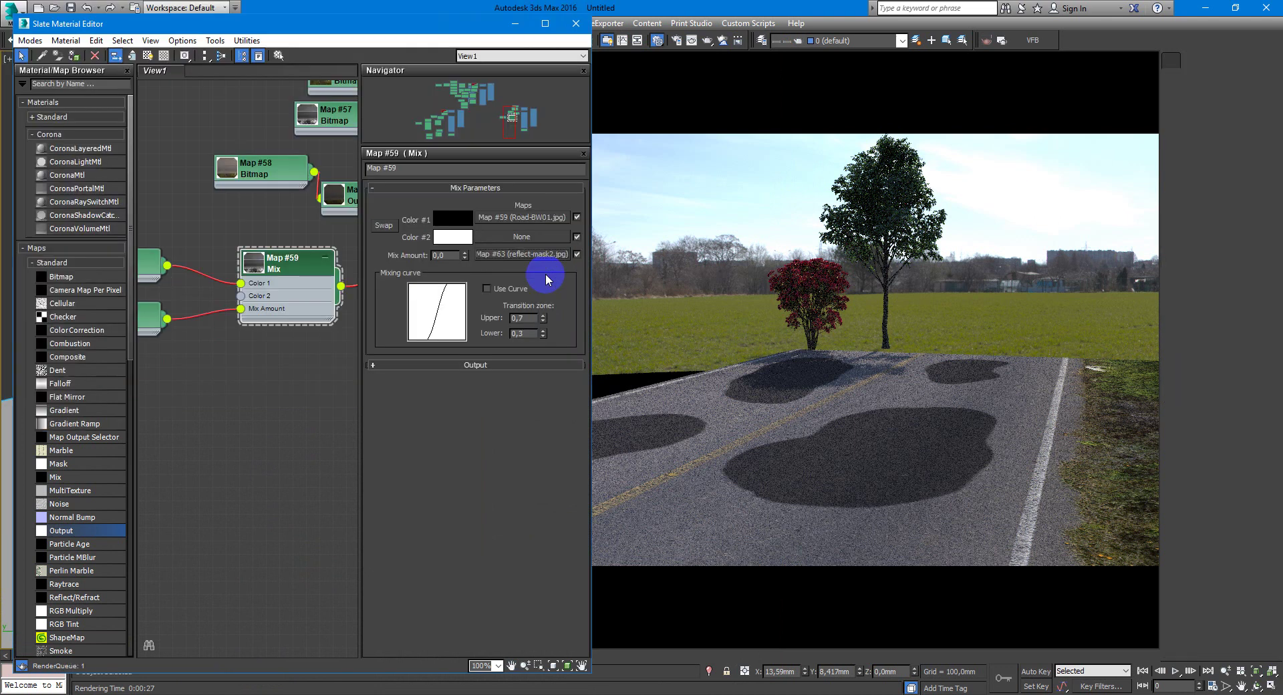
Step: Open the darkened CoronaMtl's parameters and set its reflection level to 1,0
middle_click_drag(280, 359, 234, 357)
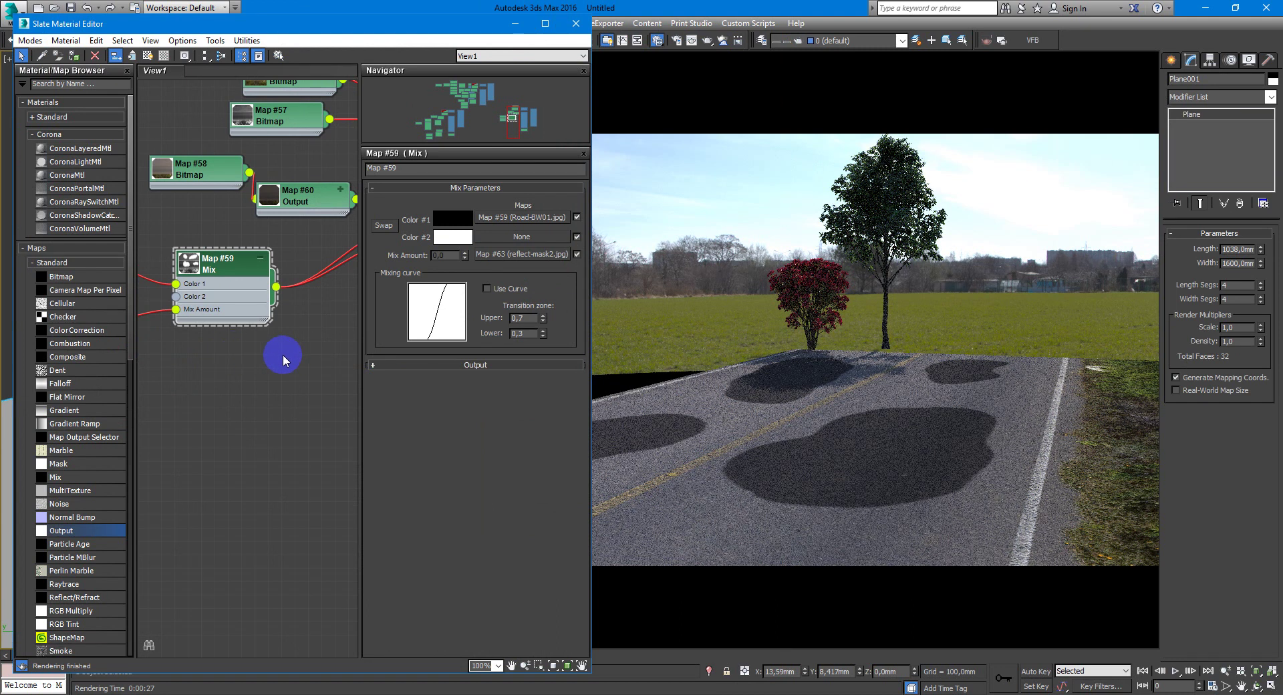
mouse_move(299, 353)
middle_mouse_down()
mouse_move(209, 355)
mouse_move(213, 344)
middle_mouse_up()
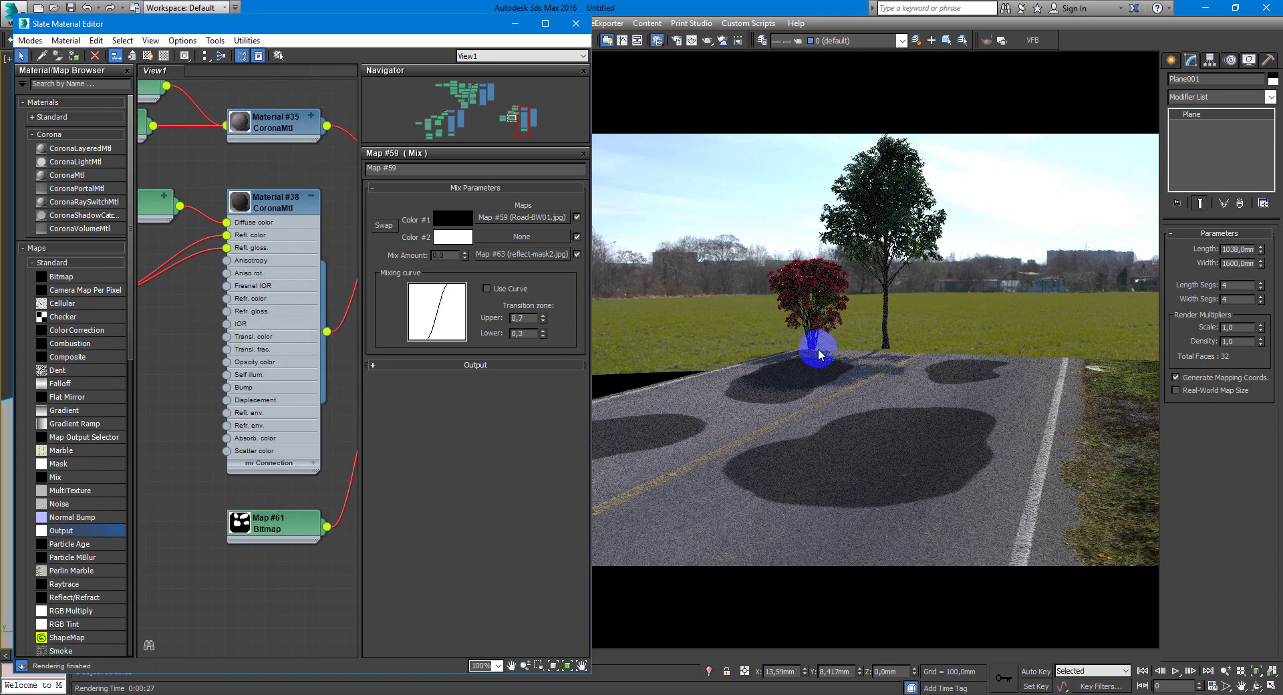
double_click(274, 200)
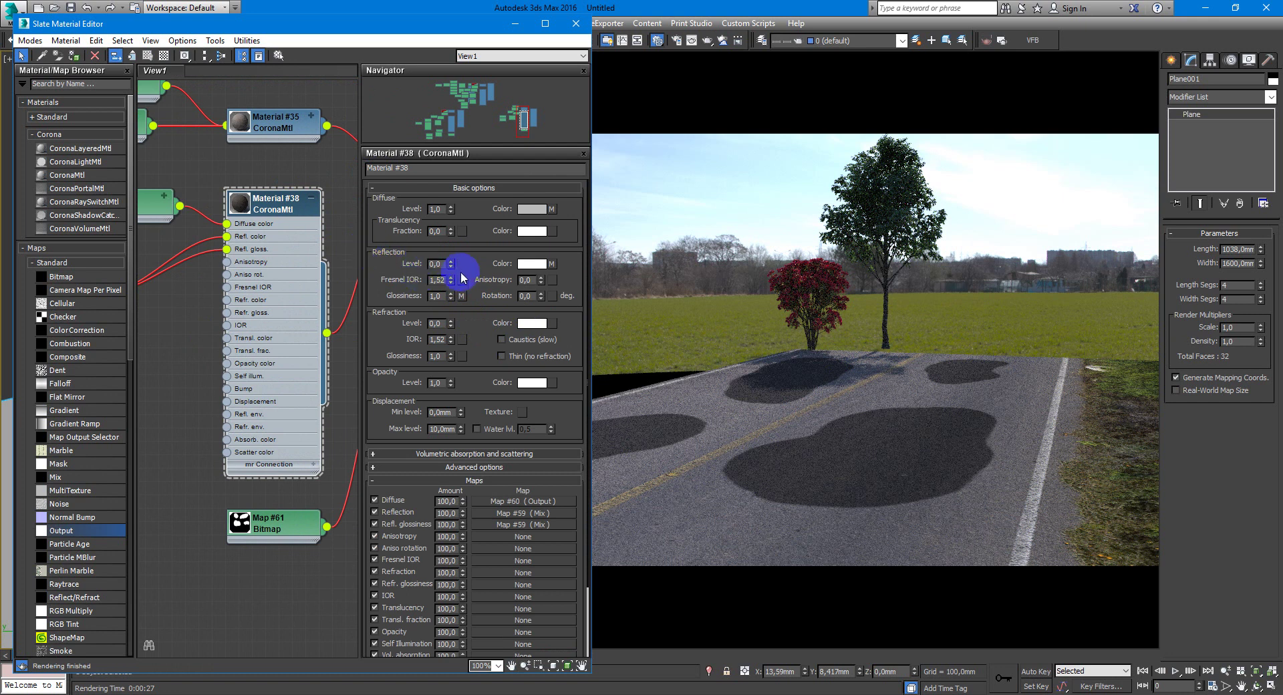
mouse_move(451, 267)
left_mouse_down()
mouse_move(430, 109)
mouse_move(453, 267)
left_mouse_up()
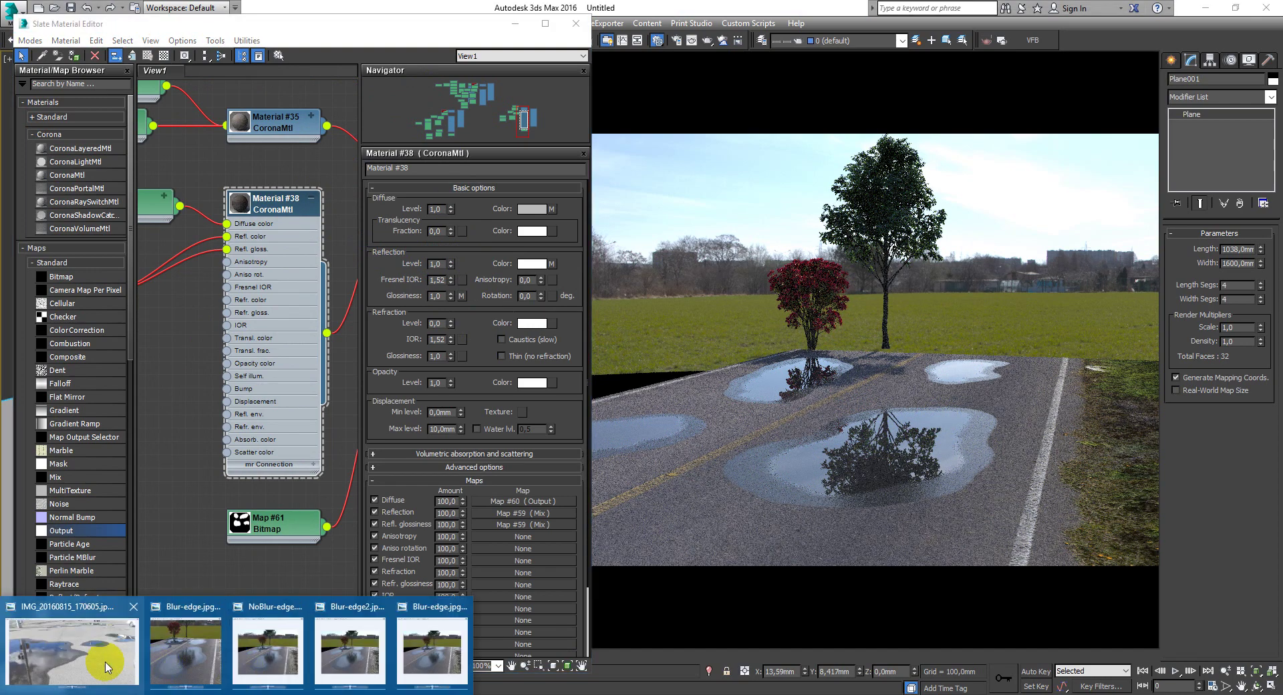
Step: Examine the puddle reflections and wet edges in the reference photo IMG_20160815_170605.jpg and compare them with the rendered puddles
left_click(91, 660)
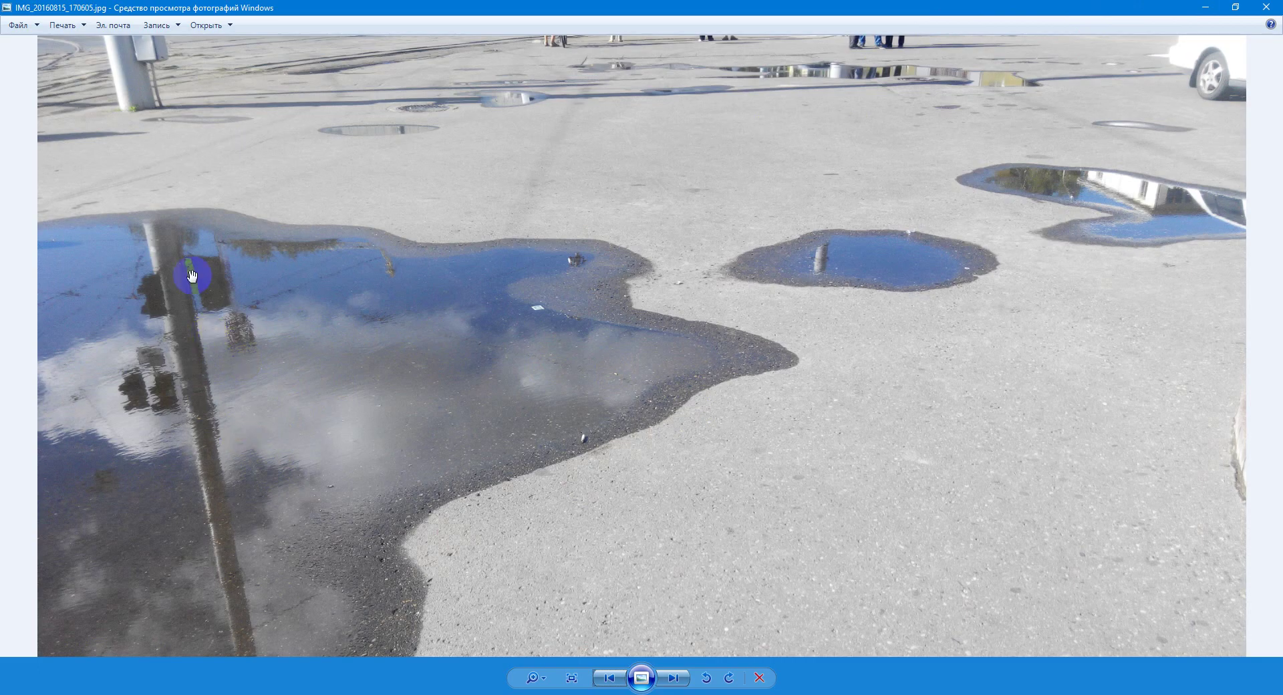
left_click(1205, 8)
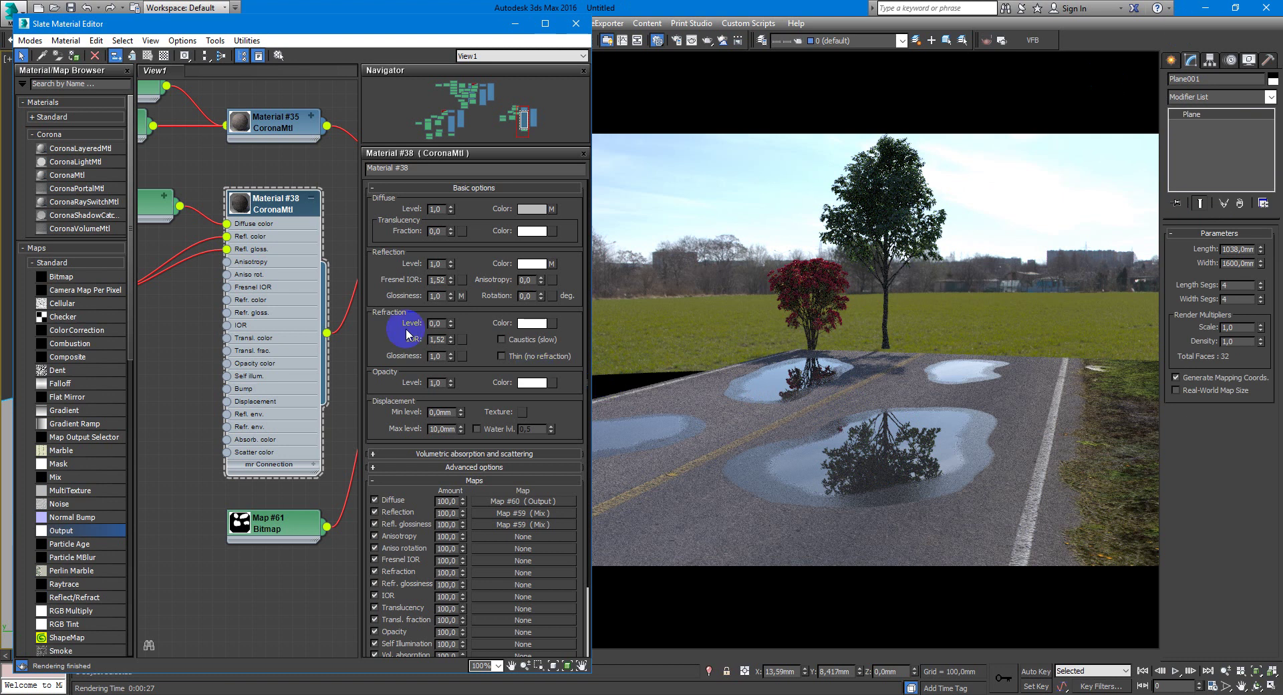
middle_click_drag(294, 311, 274, 254)
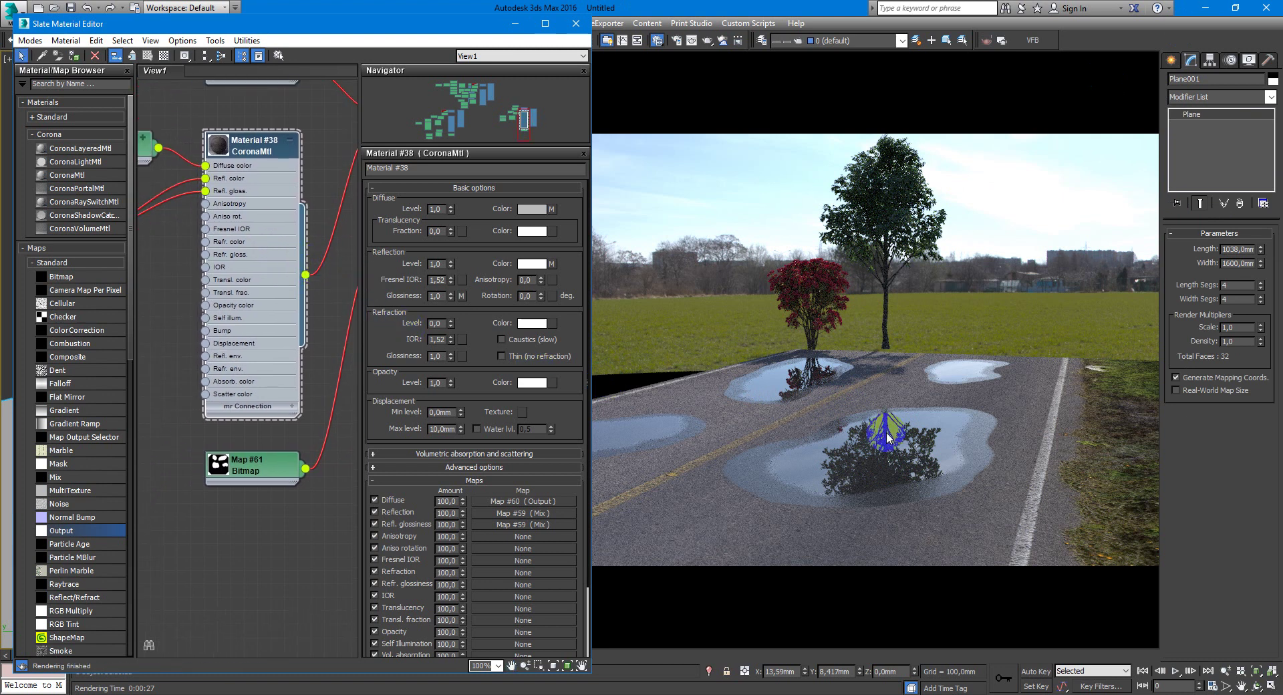
left_click(913, 442)
mouse_move(123, 689)
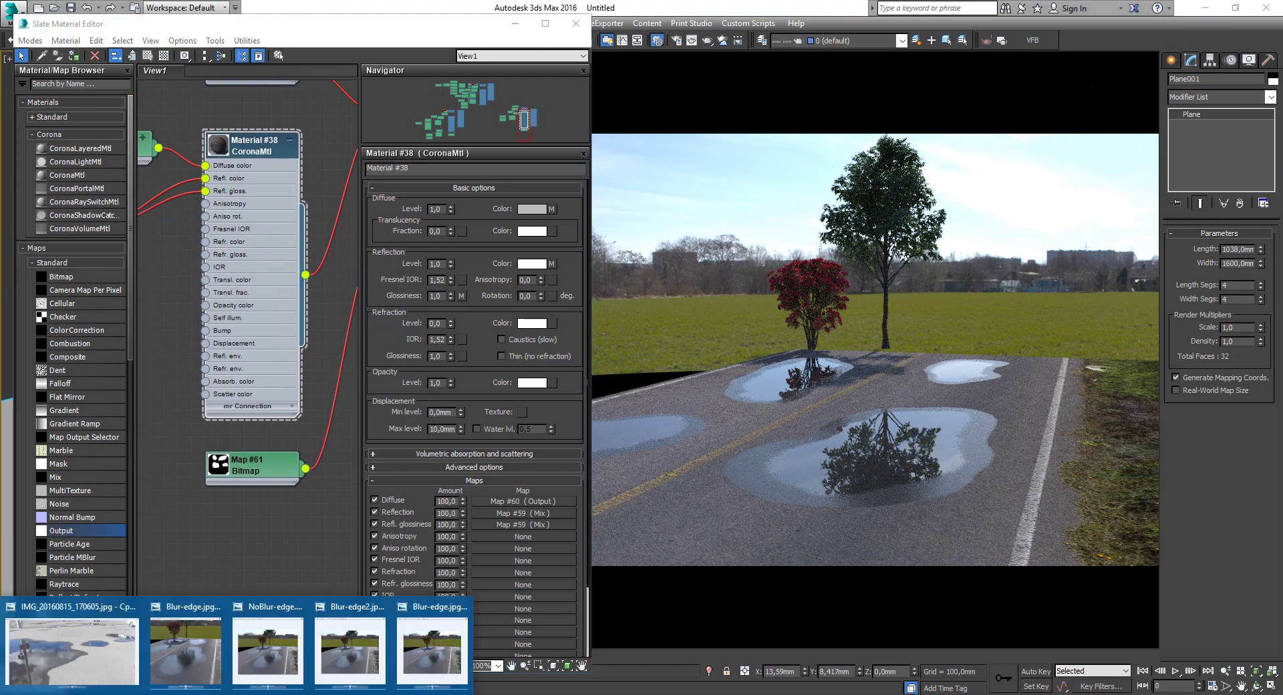
left_click(104, 645)
left_click(779, 347)
left_click_drag(548, 347, 722, 282)
scroll(206, 384, "up", 3)
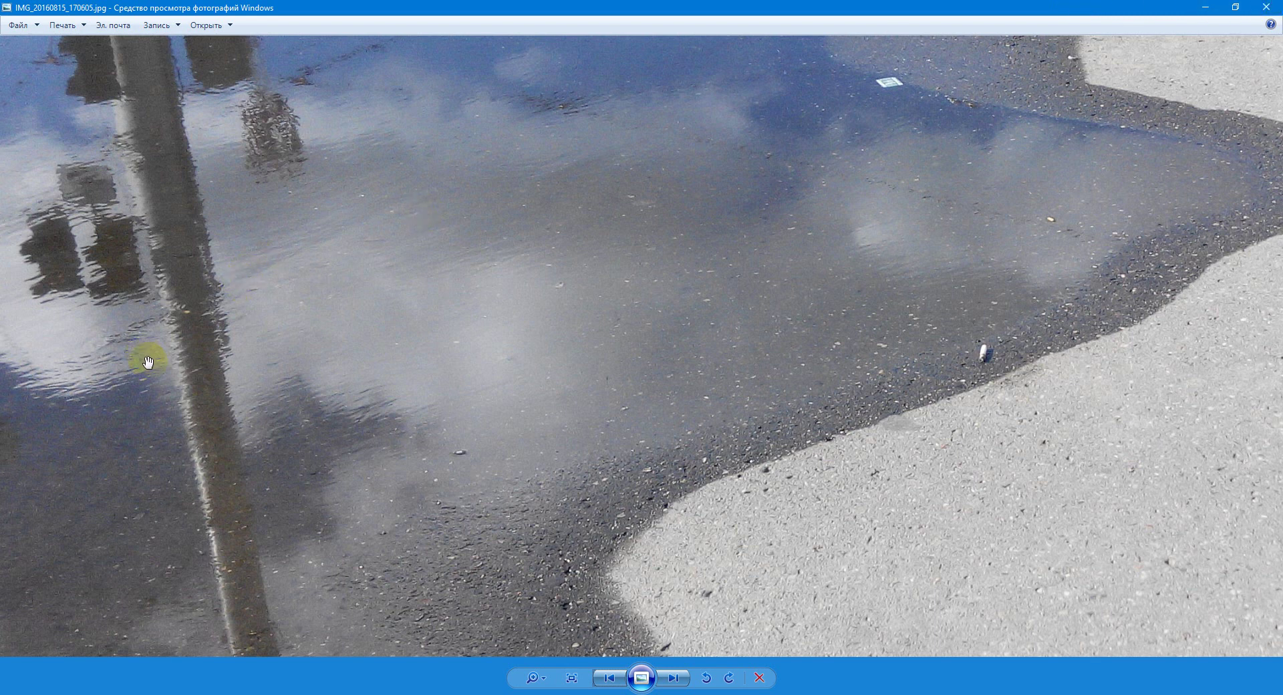
left_click(1206, 6)
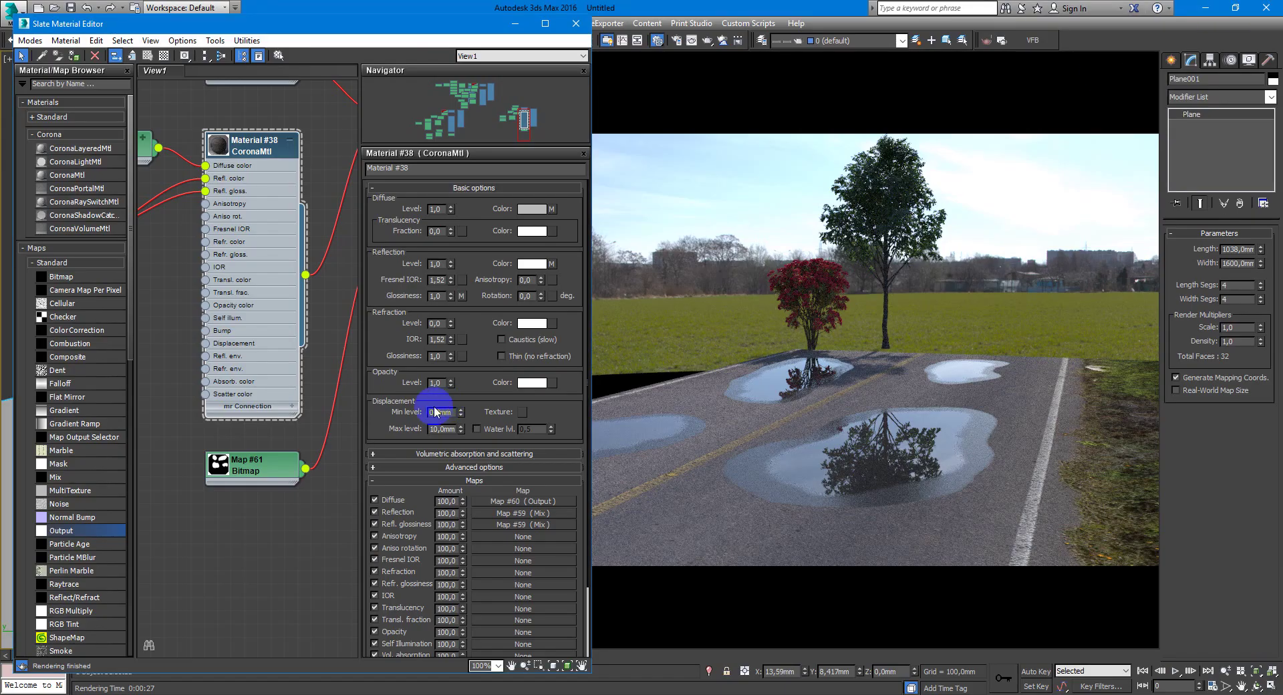
mouse_move(866, 468)
left_mouse_down()
mouse_move(893, 466)
mouse_move(895, 452)
left_mouse_up()
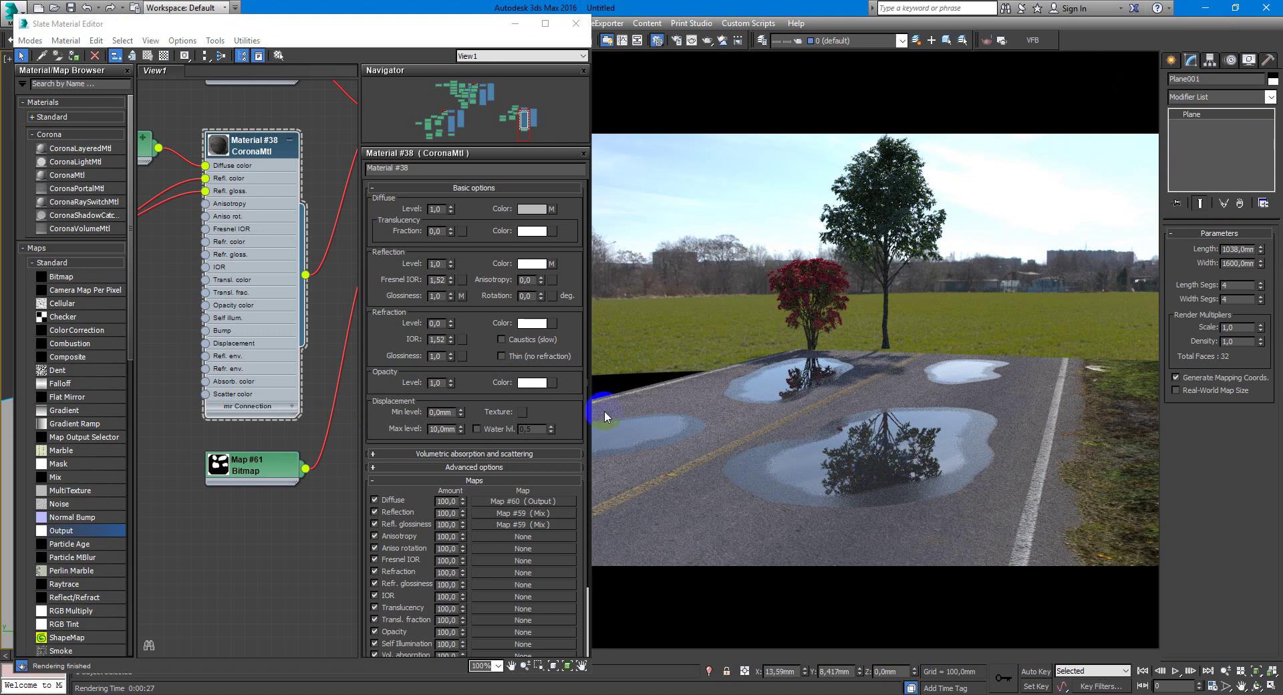
Step: Add a Mix map to the darkened CoronaMtl's bump input and place its node below the reflection Mix map
left_click_drag(206, 331, 164, 342)
mouse_move(202, 348)
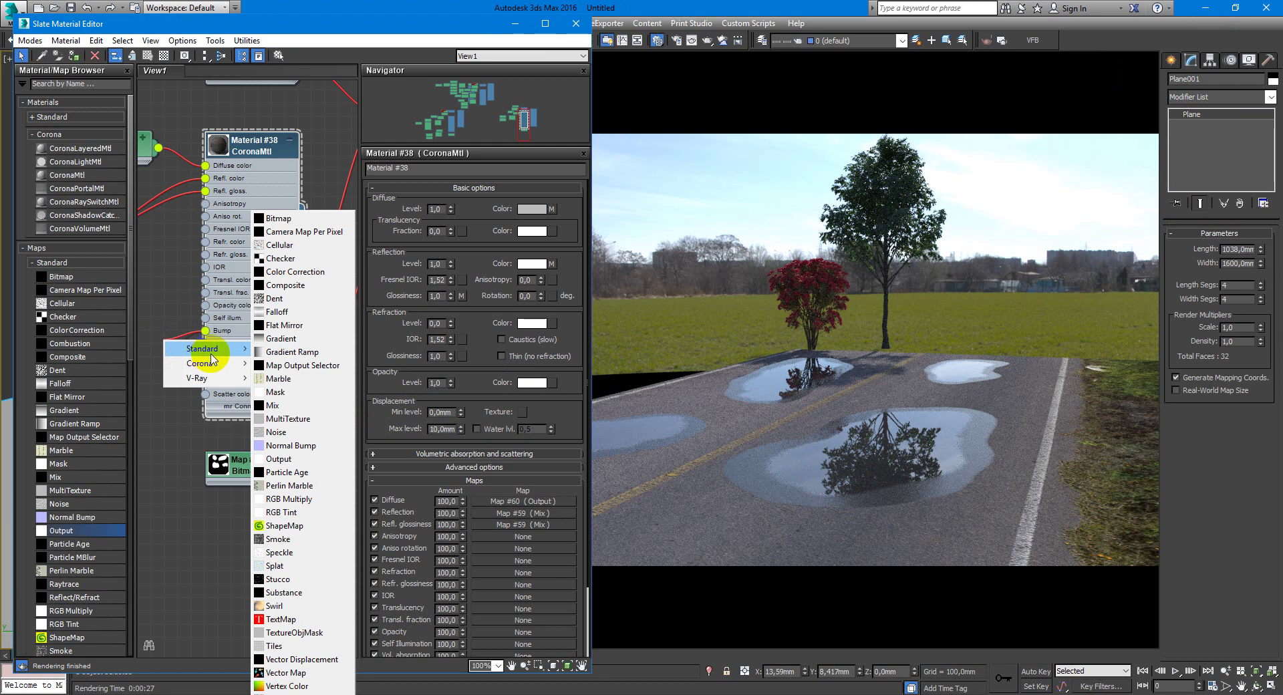
left_click(299, 408)
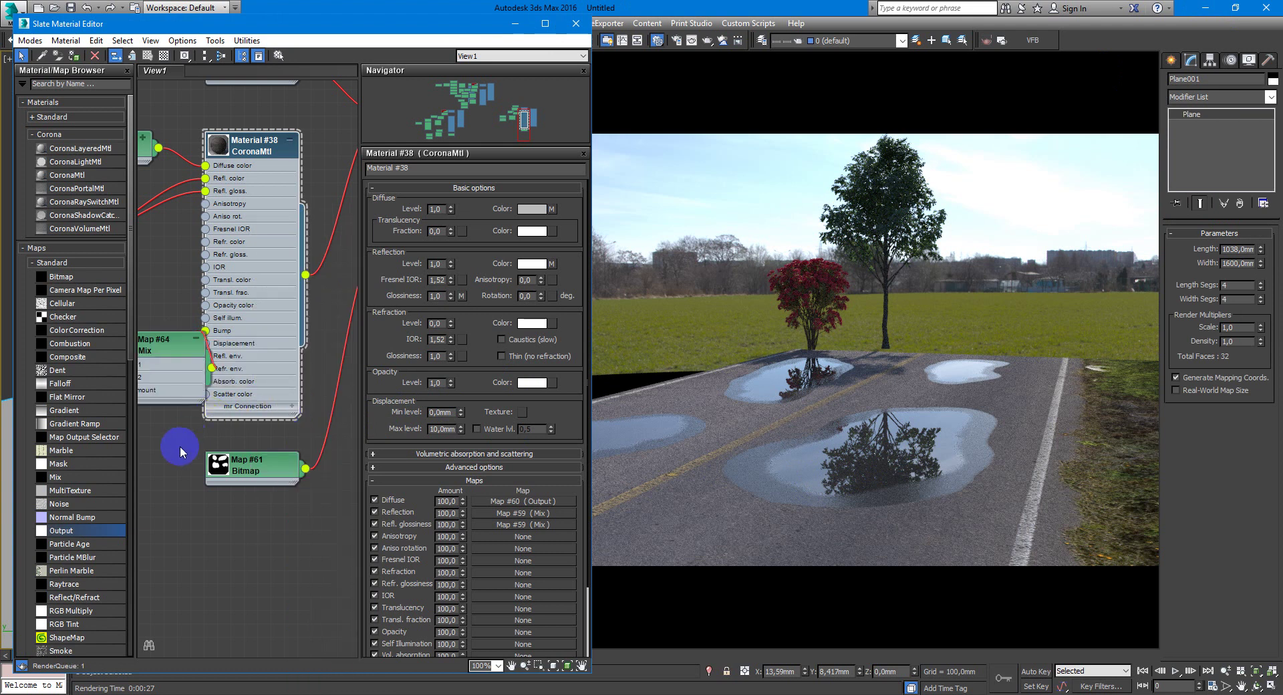
middle_click_drag(186, 459, 307, 401)
left_click_drag(286, 322, 178, 321)
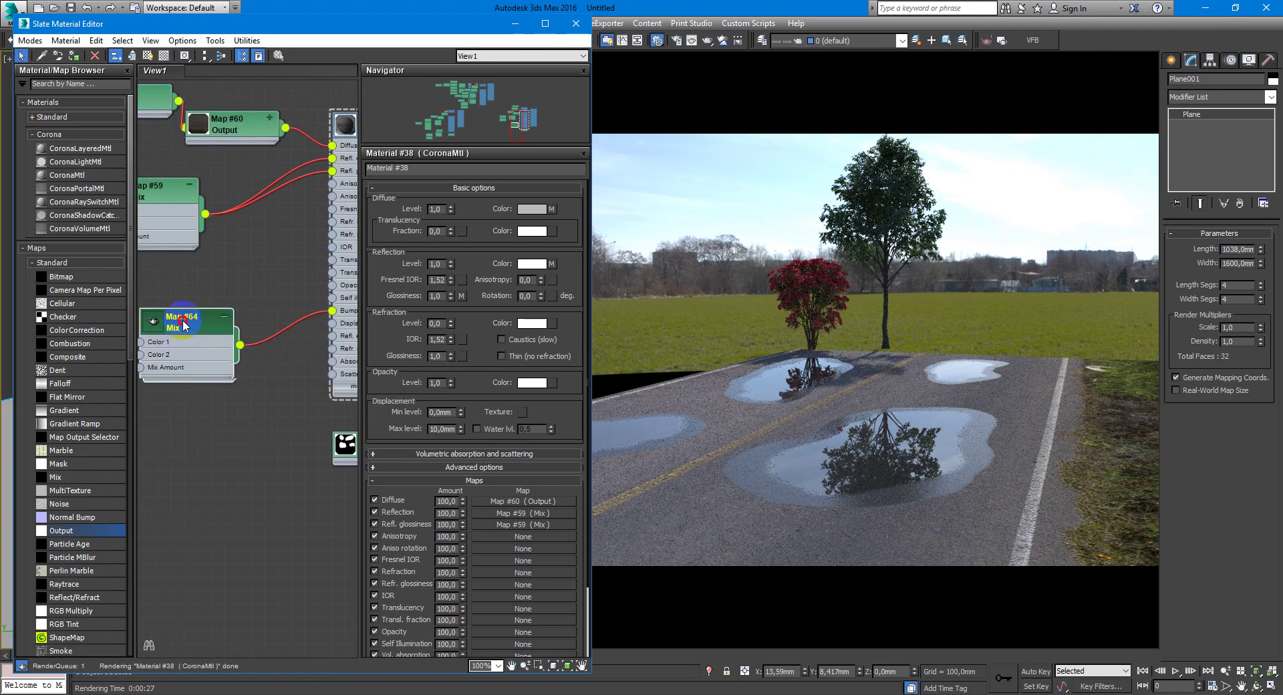
middle_click_drag(178, 321, 272, 310)
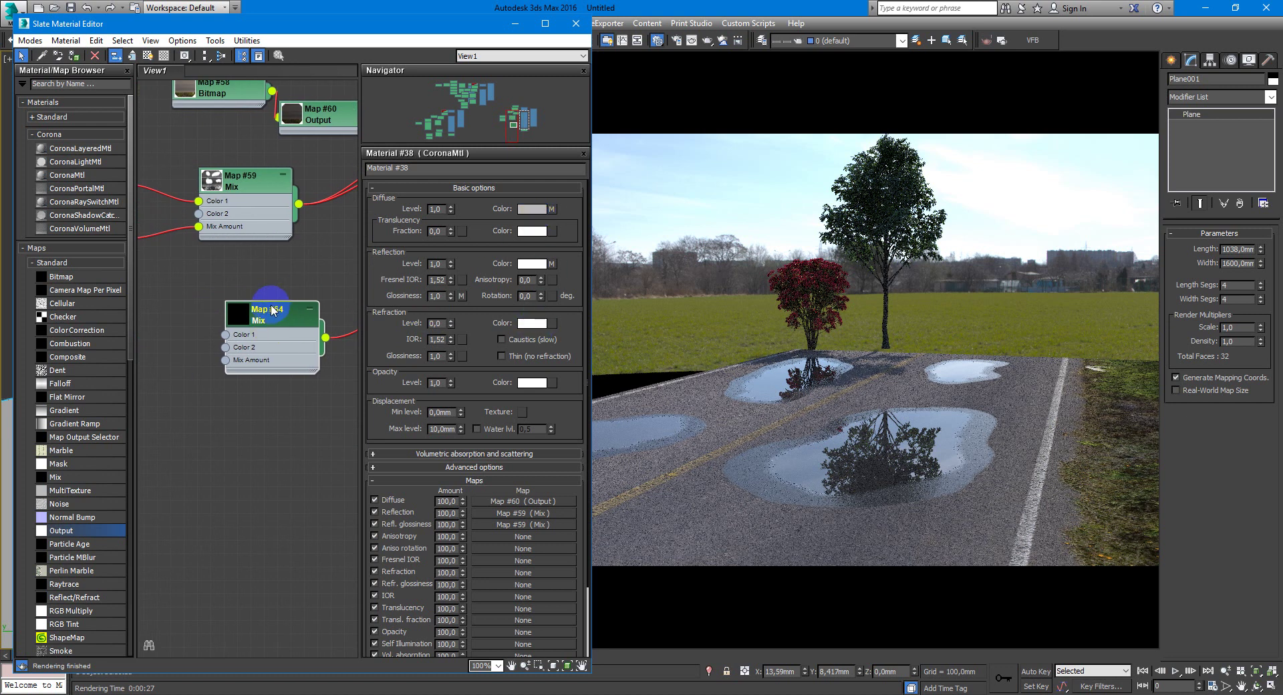
Step: Load bump-mask.jpg as the bump Mix map's Mix Amount bitmap and align the Mix node under the reflection Mix map
double_click(268, 311)
left_click(535, 254)
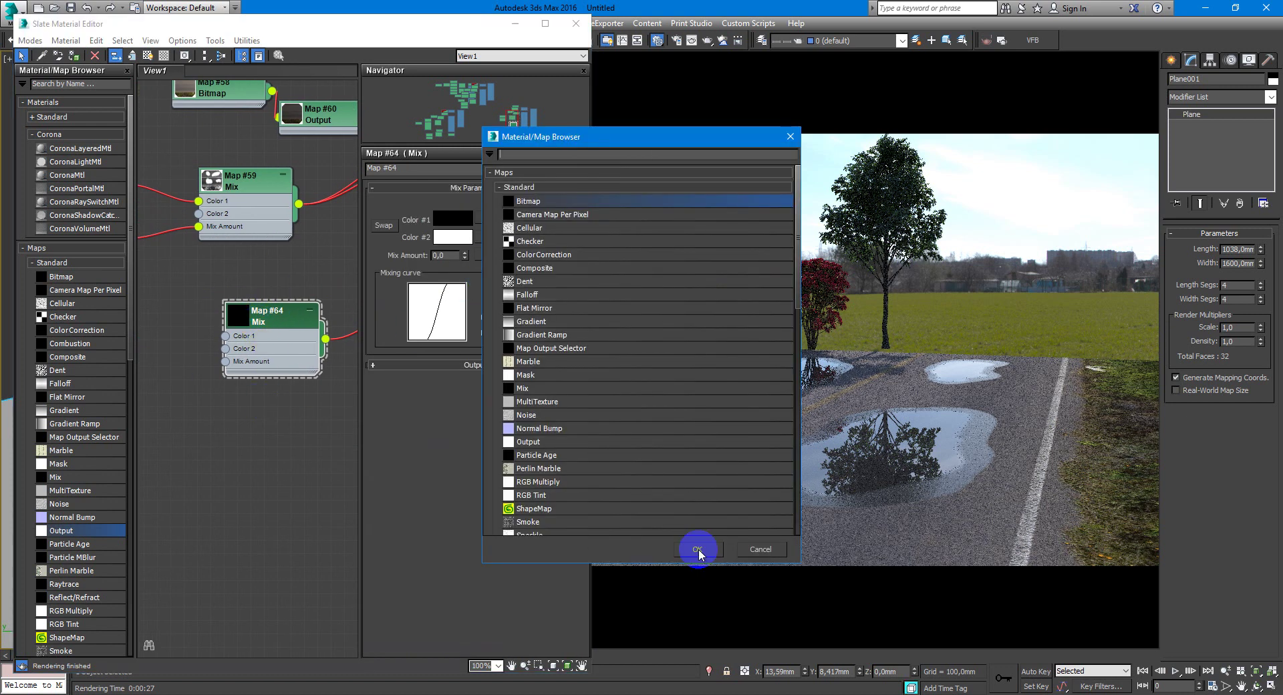
left_click(562, 203)
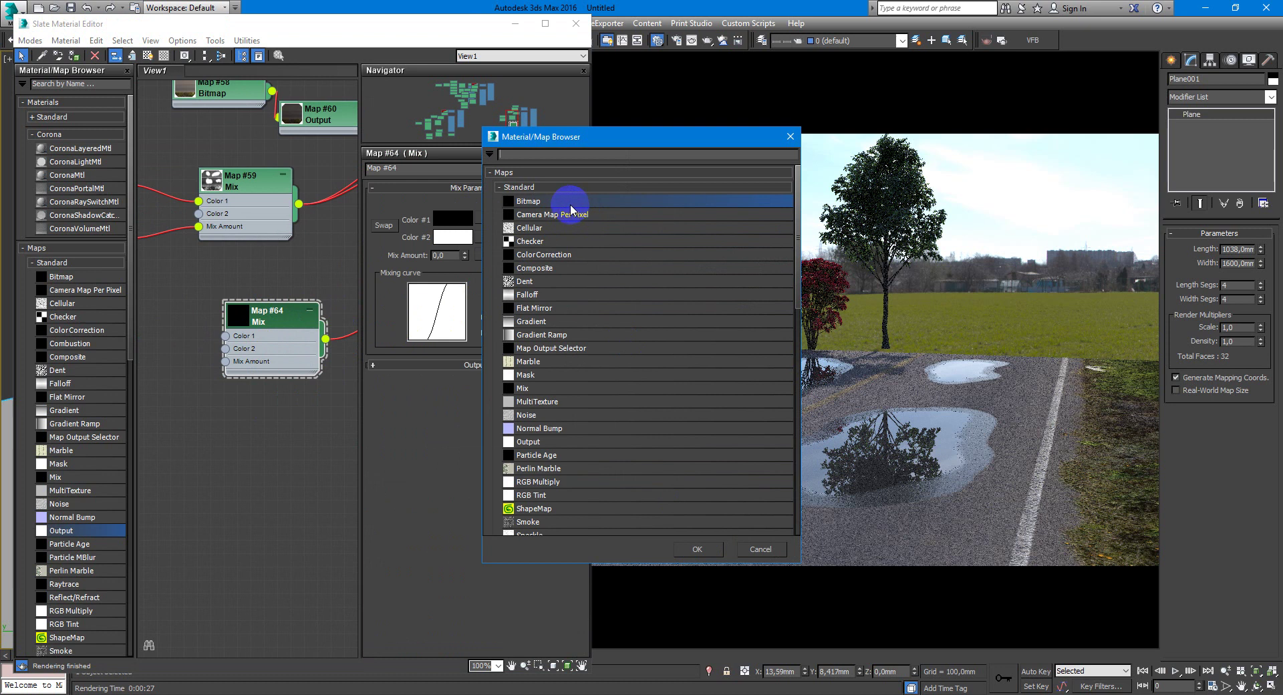
double_click(574, 203)
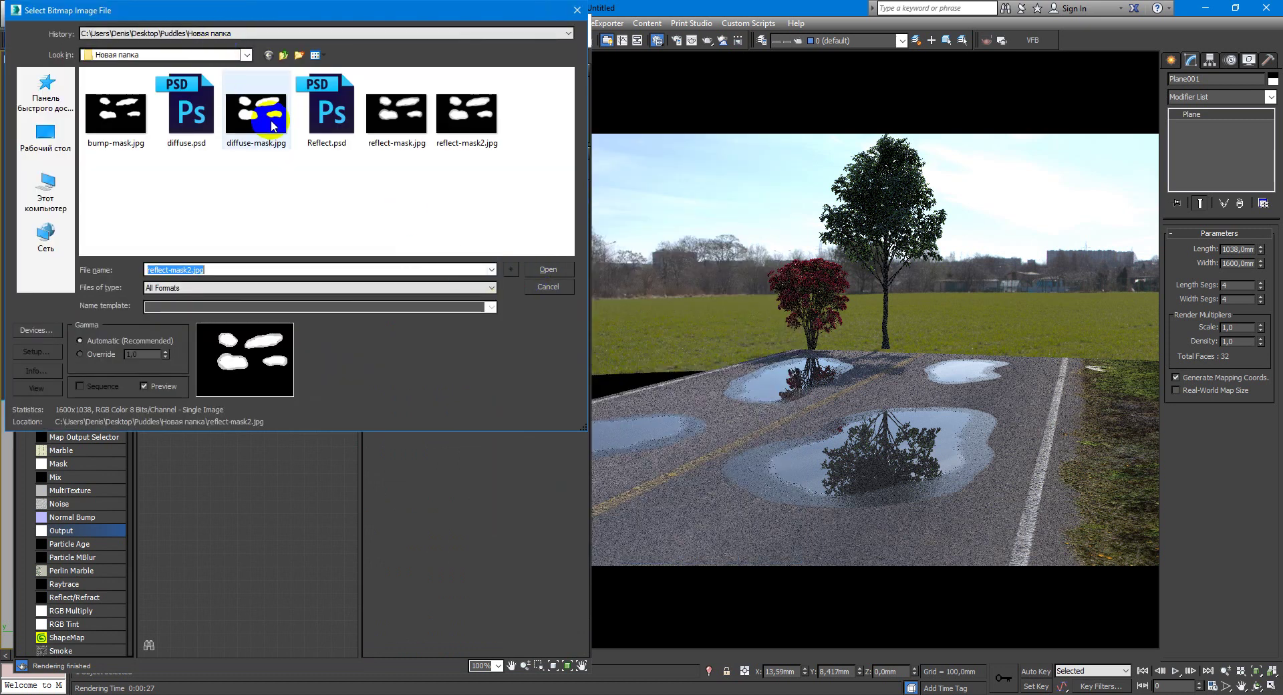
left_click(115, 114)
left_click(548, 269)
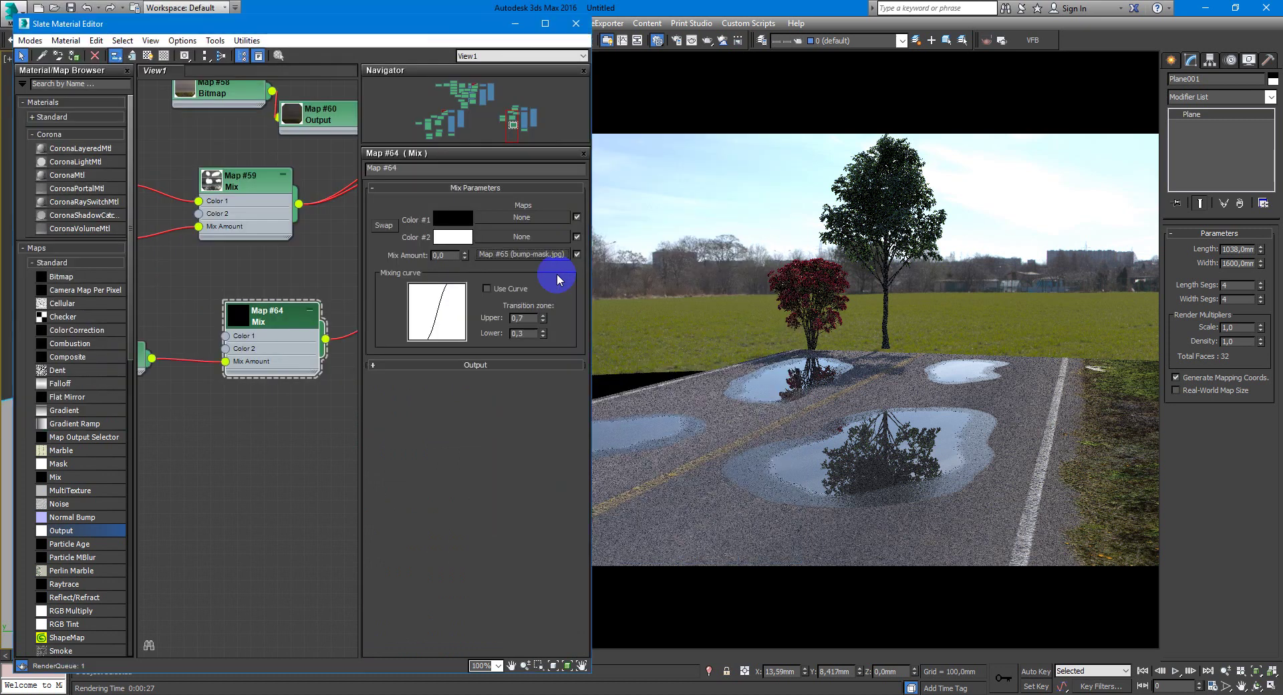
middle_click_drag(290, 346, 253, 327)
left_click_drag(243, 308, 211, 301)
Step: Add a Noise map to the bump Mix map's Color 2 and set the noise size to 0,3
middle_click_drag(204, 301, 251, 300)
scroll(281, 321, "down", 3)
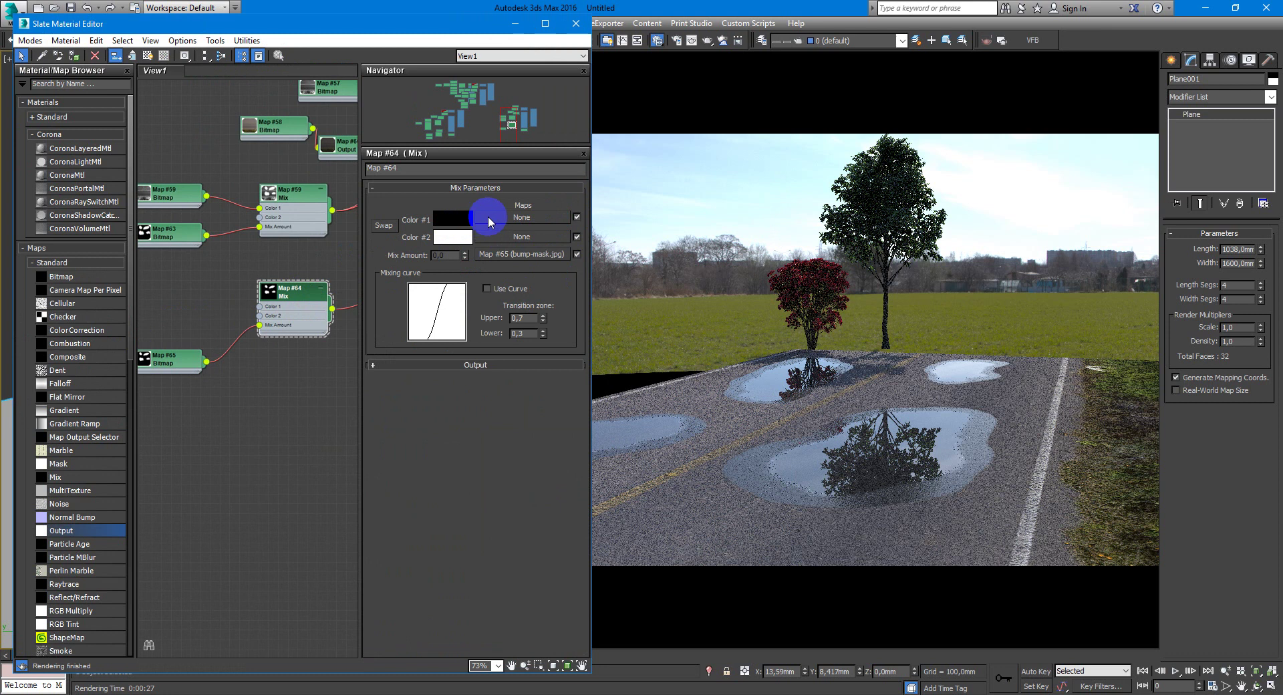
left_click(522, 237)
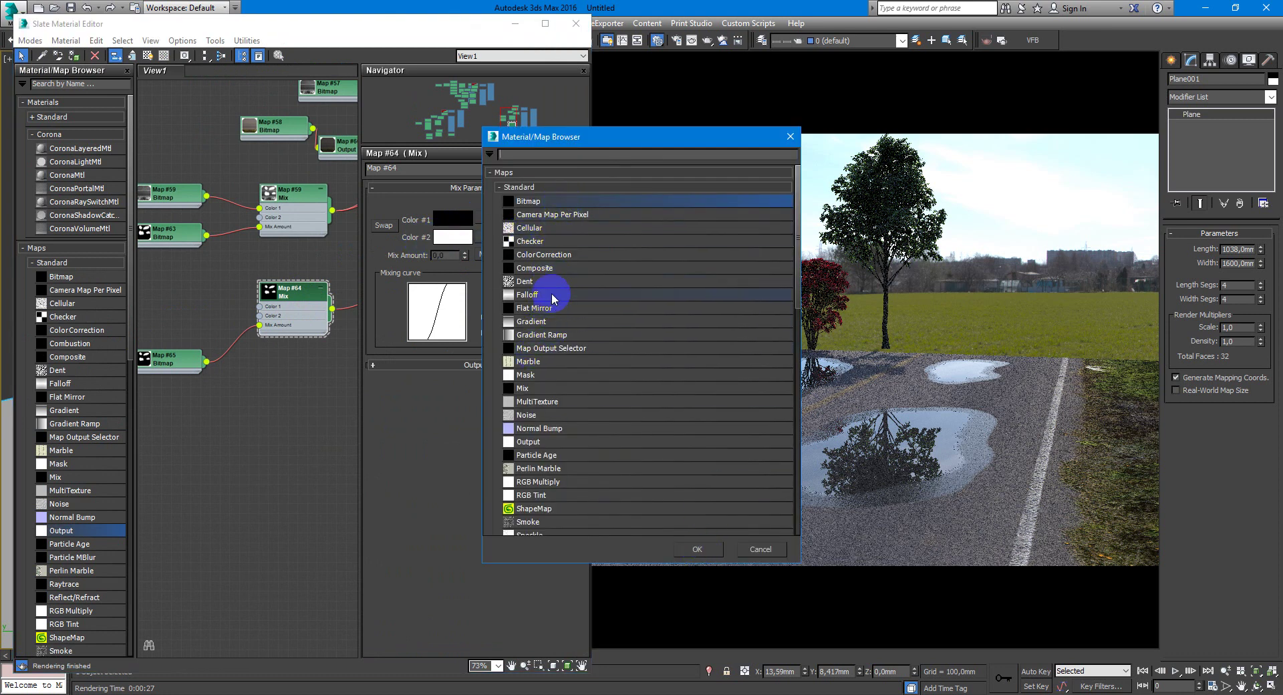
double_click(548, 414)
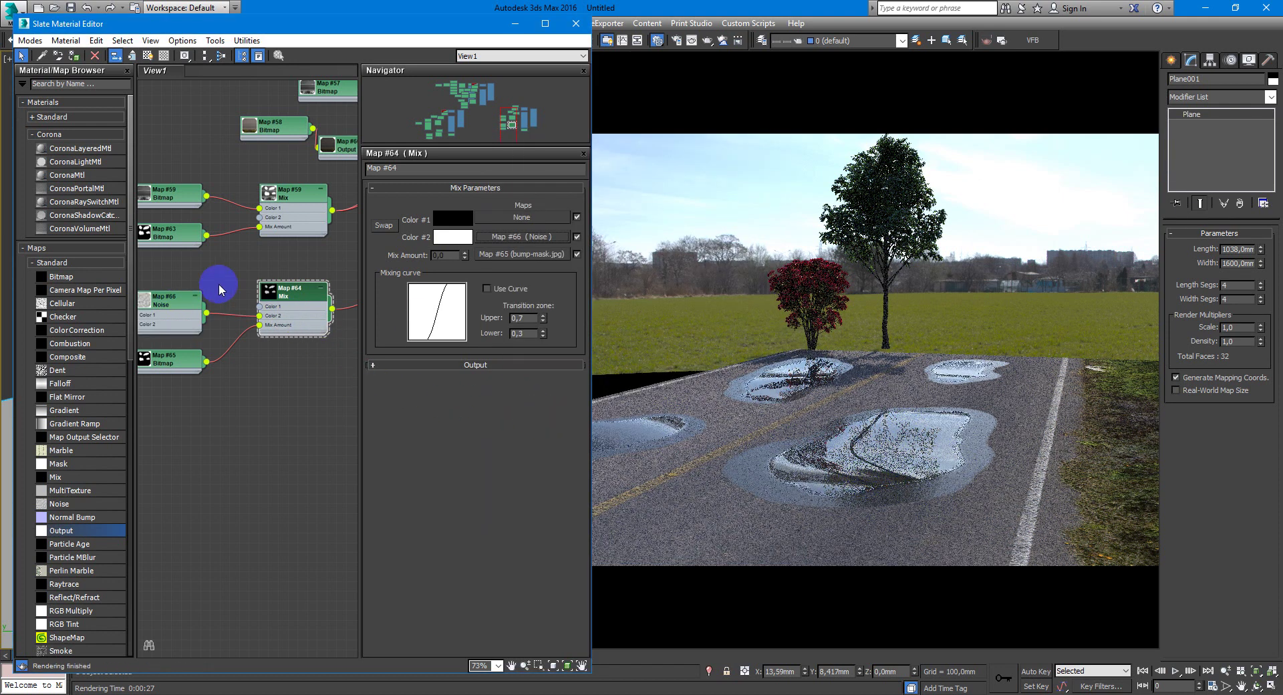
double_click(167, 301)
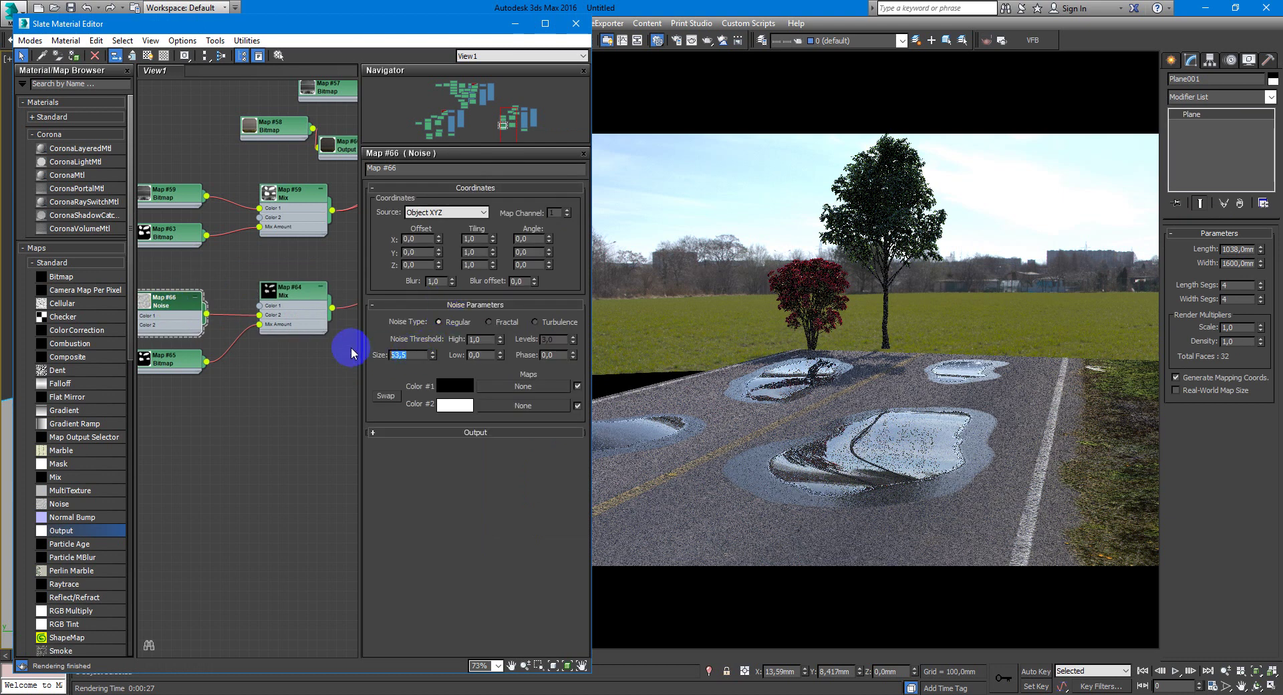
type(",")
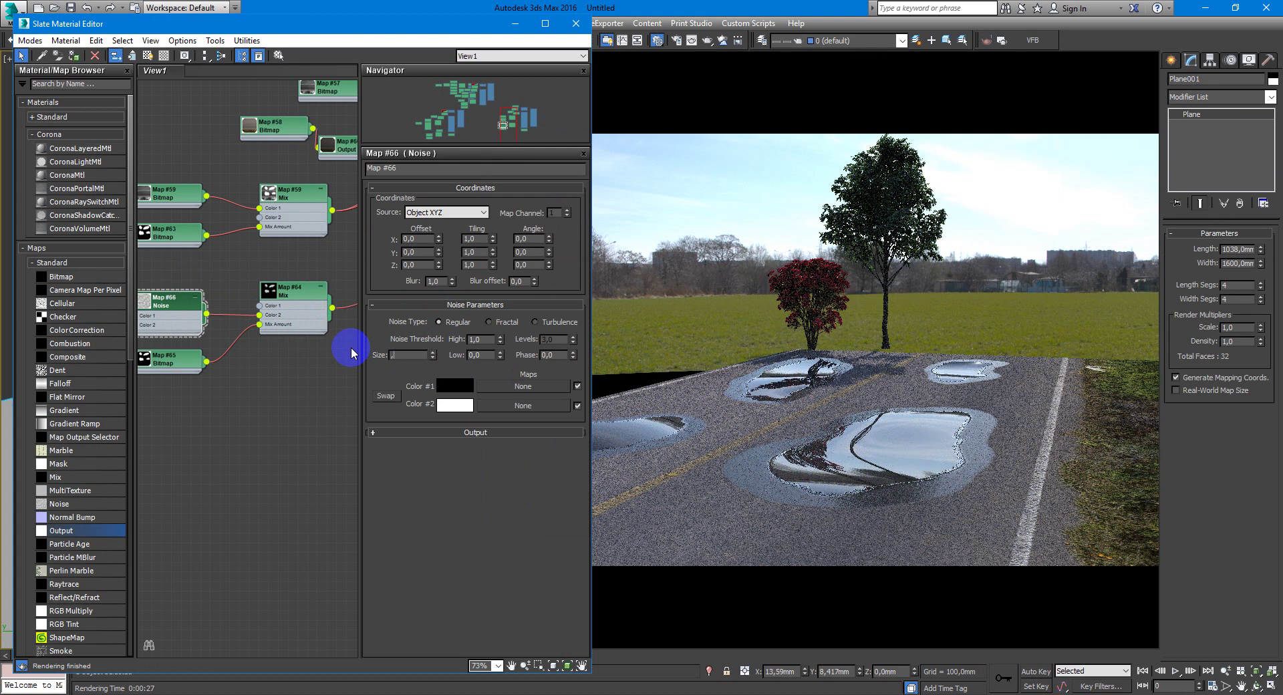
type("3")
key("Return")
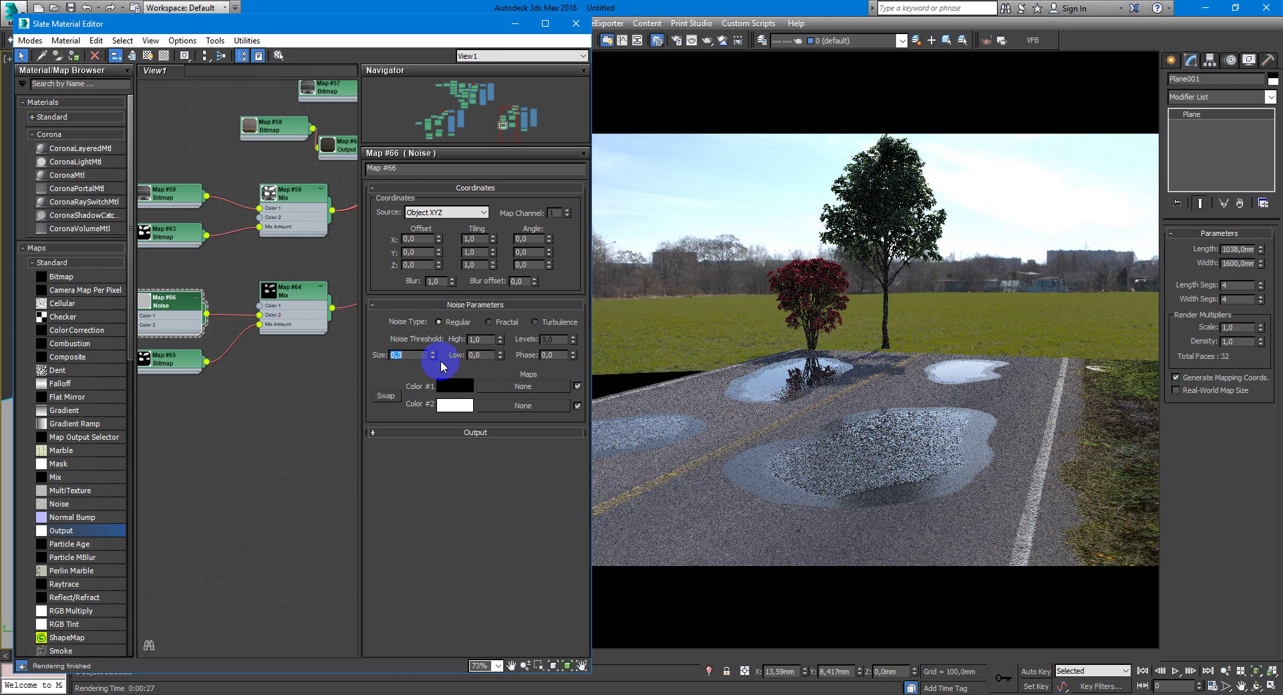
Step: Set the bump amount of the darkened CoronaMtl to 0,02
middle_click_drag(345, 384, 205, 371)
double_click(275, 152)
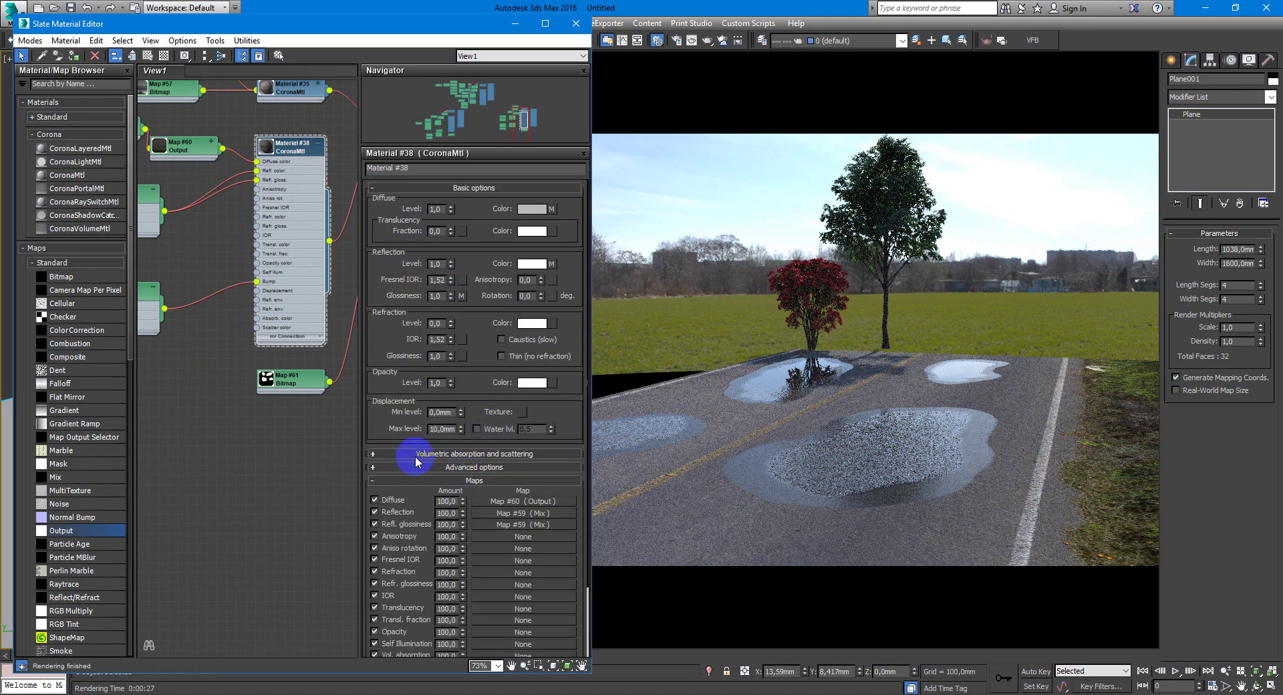
left_click_drag(388, 433, 399, 215)
left_click(449, 598)
left_click_drag(447, 598, 414, 594)
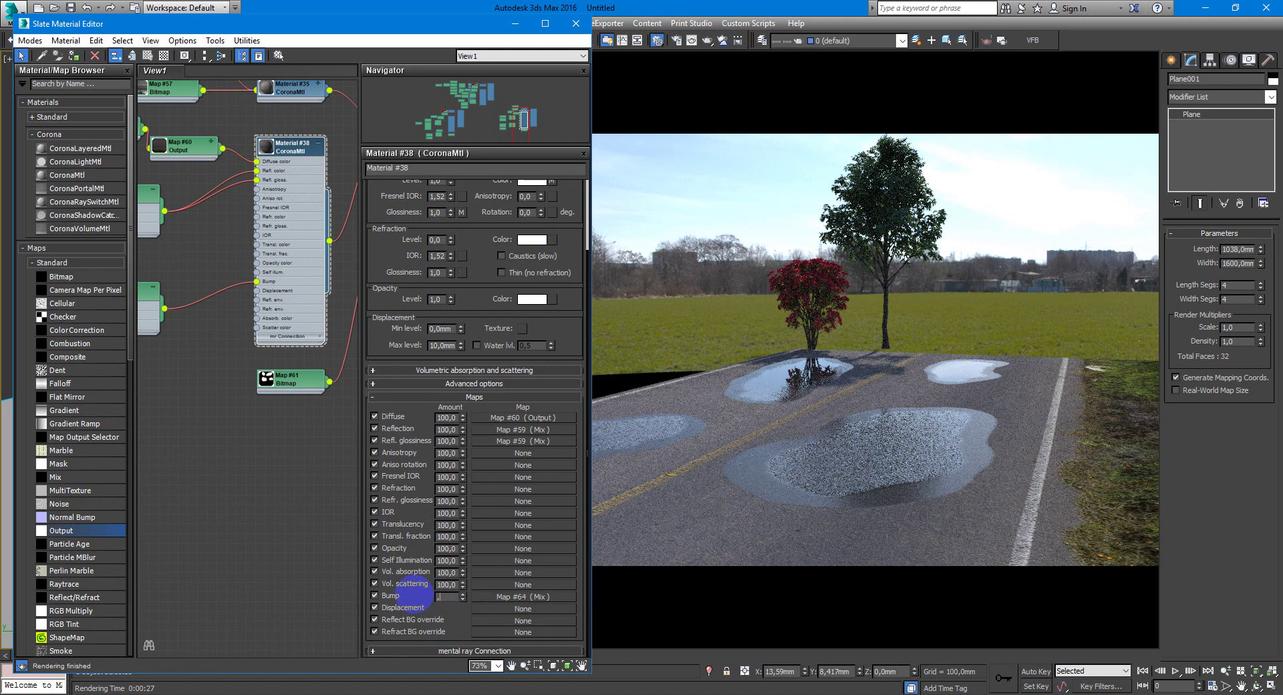
key("Return")
type(",02")
key("Return")
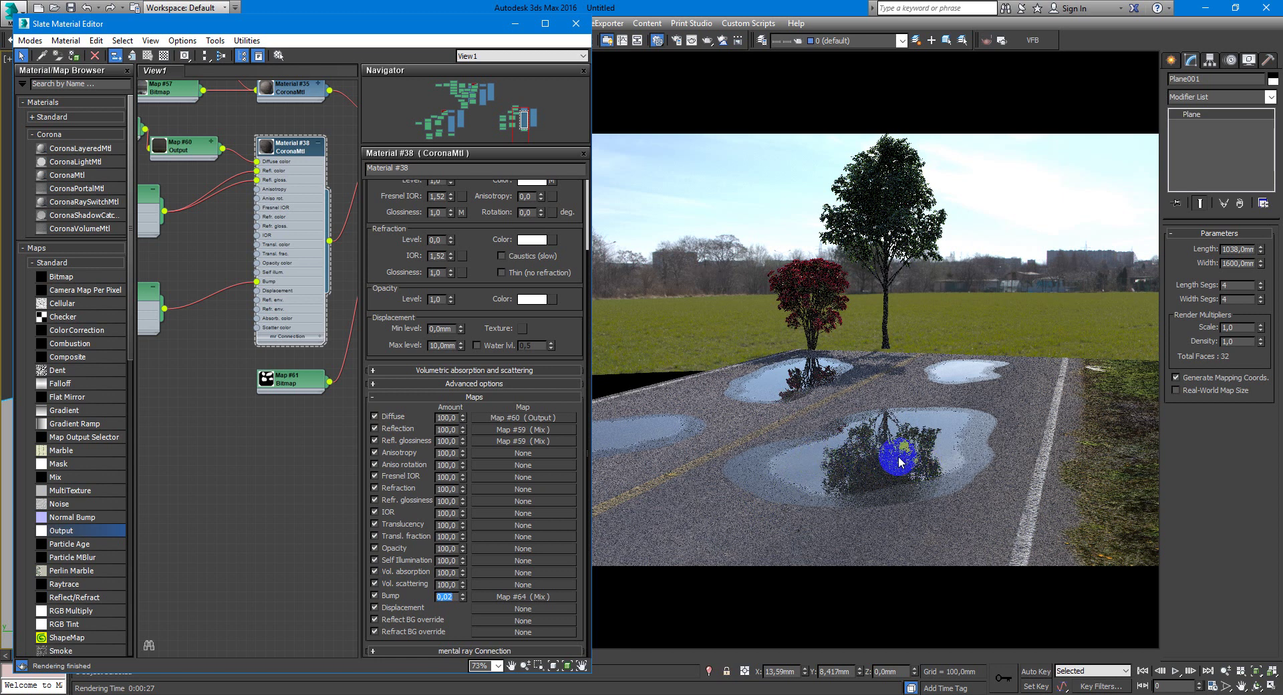
Step: Move the Noise and bump mask nodes lower and connect the reflection Mix map's Color 1 bitmap to the bump Mix map's Color 1
scroll(267, 421, "down", 3)
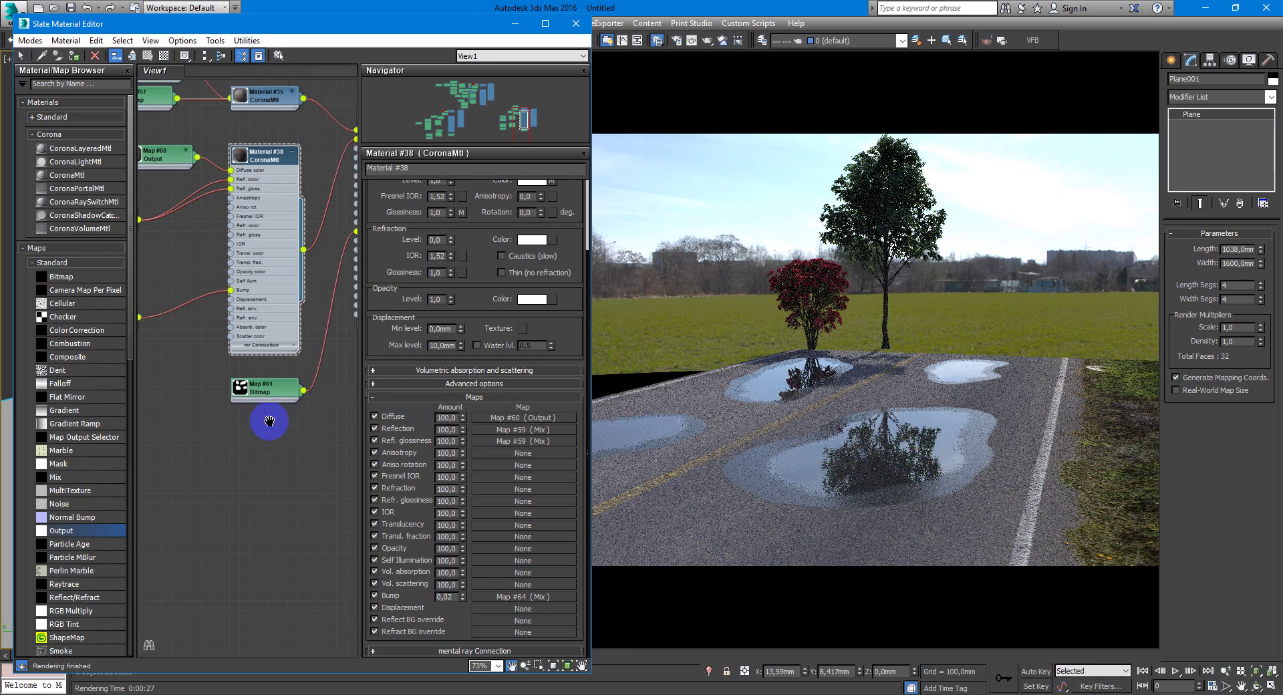
scroll(266, 423, "down", 1)
middle_click_drag(265, 423, 299, 381)
middle_click_drag(228, 339, 291, 366)
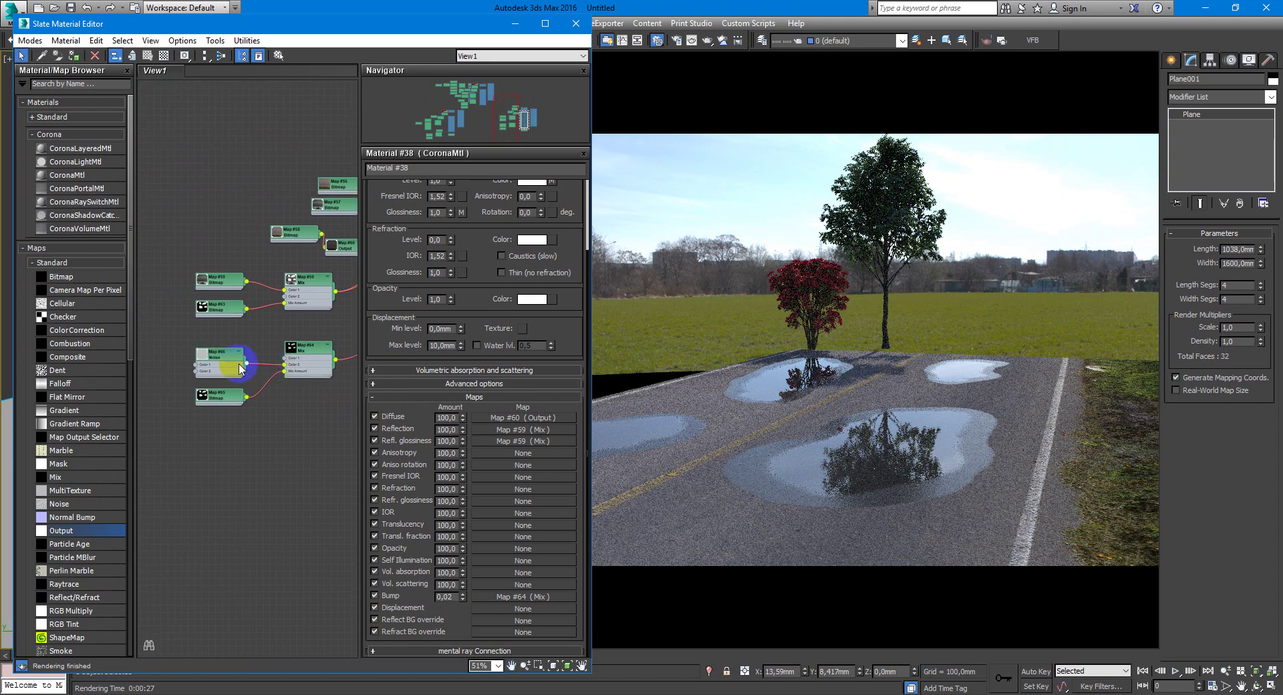
left_click_drag(228, 455, 228, 447)
scroll(248, 377, "up", 4)
scroll(265, 381, "up", 3)
middle_click_drag(251, 295, 289, 297)
left_click_drag(238, 232, 305, 367)
middle_click_drag(307, 339, 229, 335)
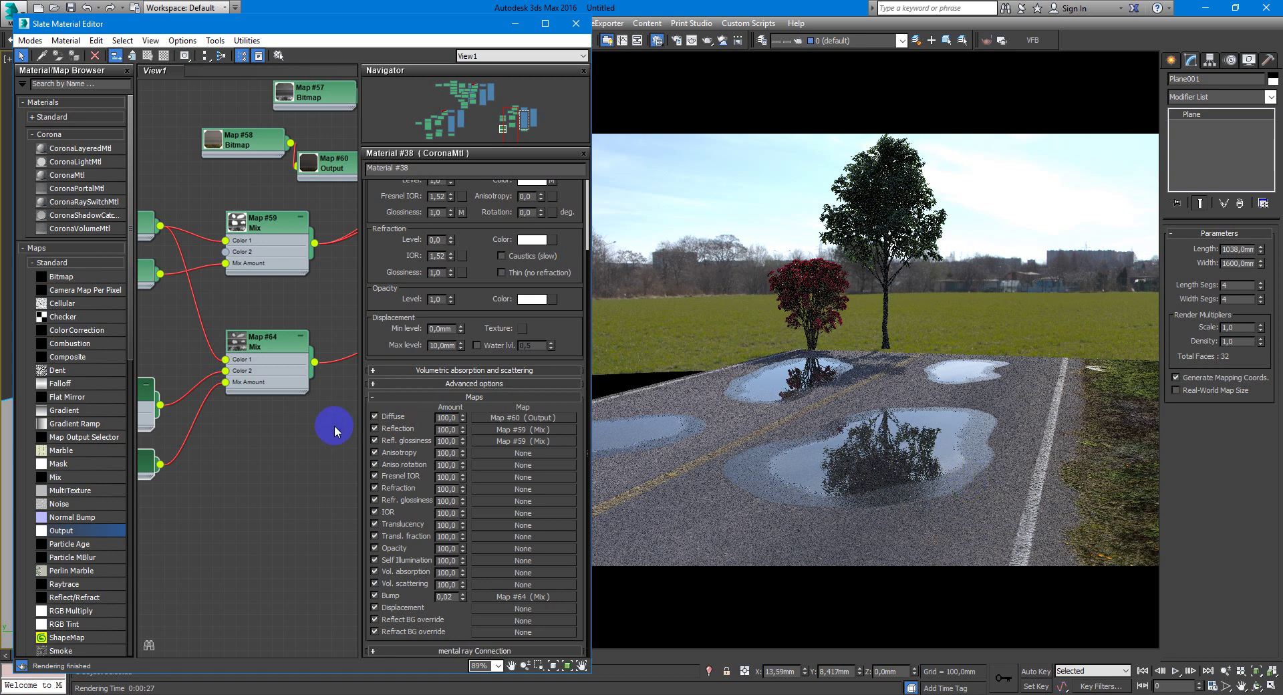
middle_click_drag(333, 426, 263, 429)
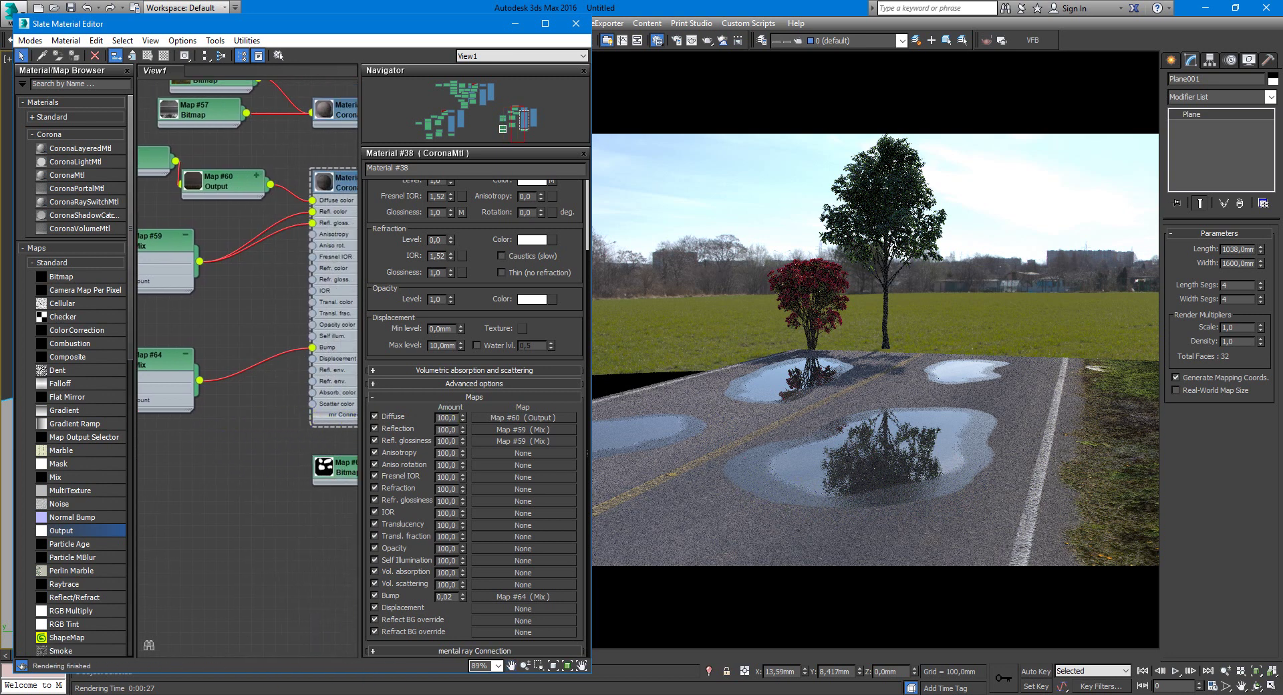